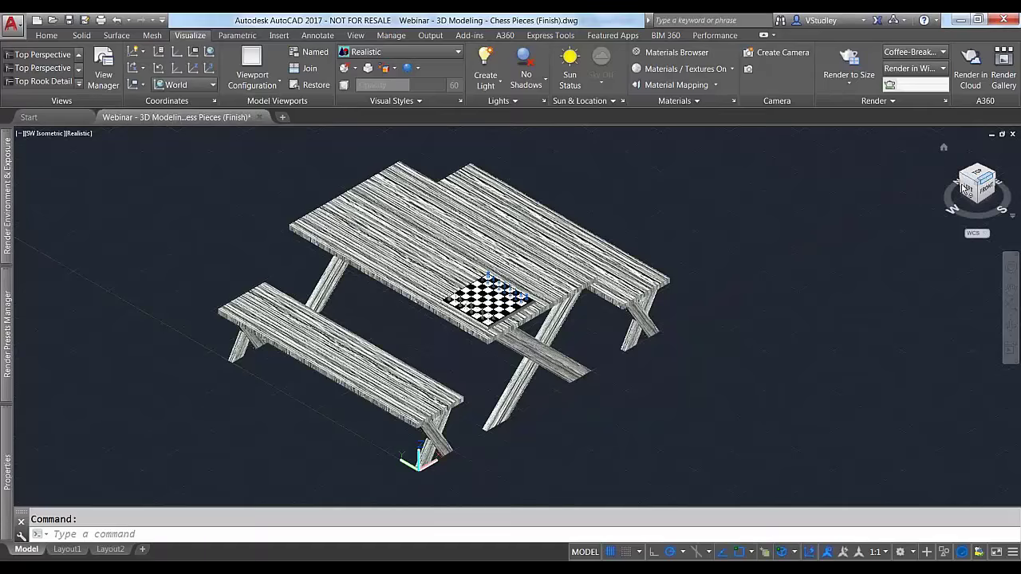
Orbit the picnic table model to a low side angle and switch the view to perspective projection.
{"action": "scroll", "coordinate": [470, 288], "scroll_direction": "up", "scroll_amount": 2}
{"action": "scroll", "coordinate": [497, 283], "scroll_direction": "up", "scroll_amount": 2}
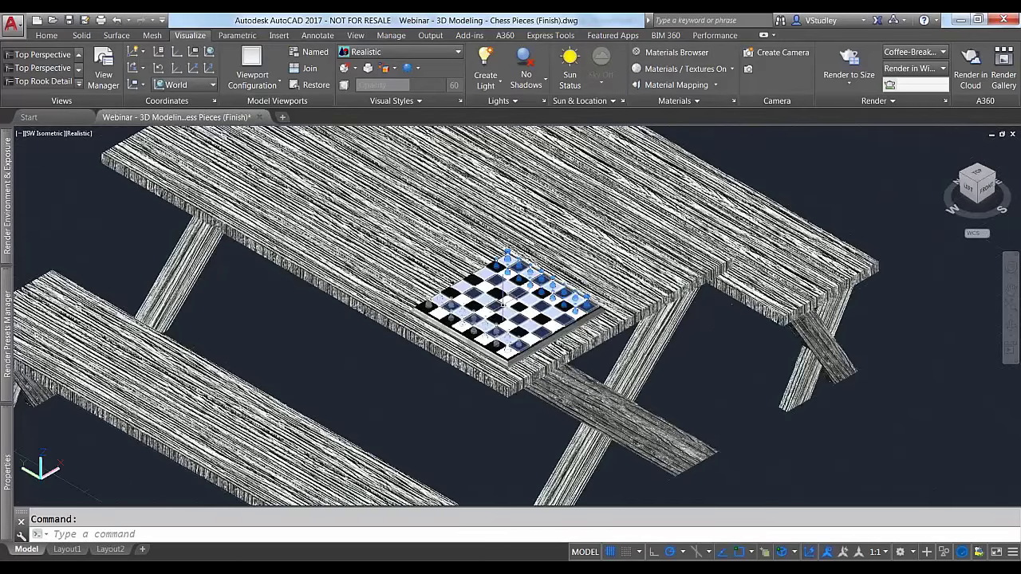
{"action": "scroll", "coordinate": [497, 282], "scroll_direction": "up", "scroll_amount": 4}
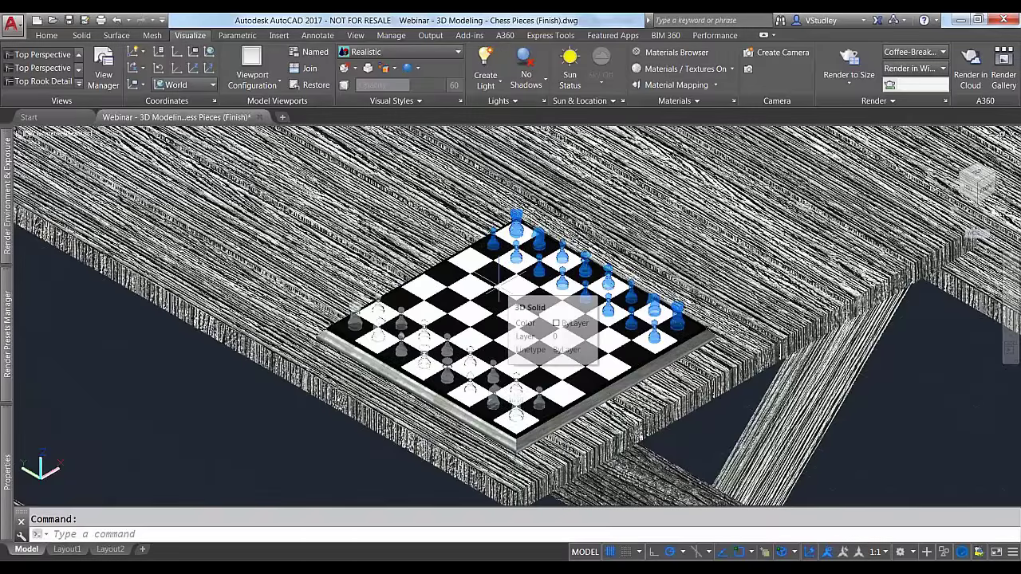
{"action": "scroll", "coordinate": [498, 283], "scroll_direction": "up", "scroll_amount": 2}
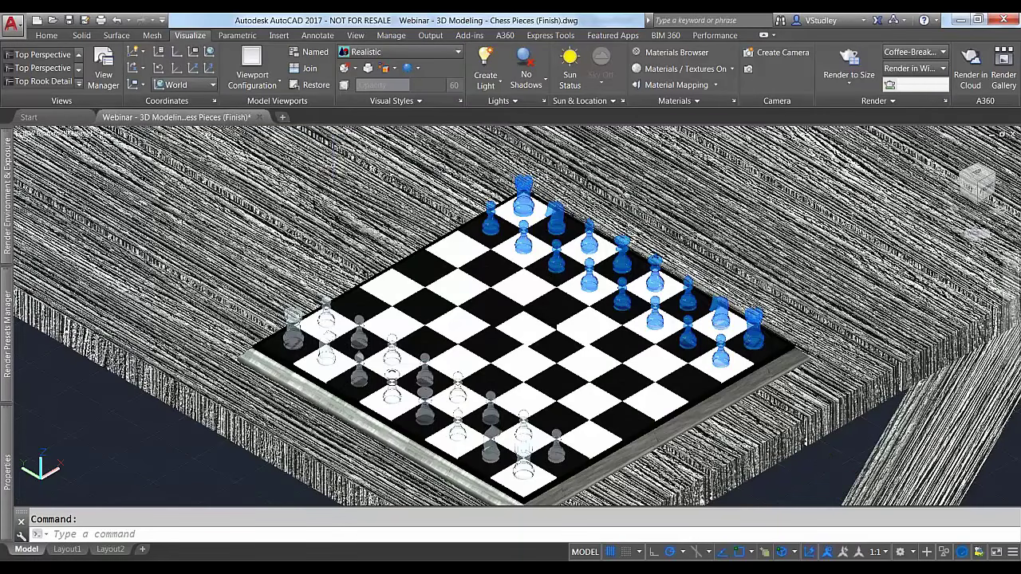
{"action": "scroll", "coordinate": [518, 261], "scroll_direction": "down", "scroll_amount": 3}
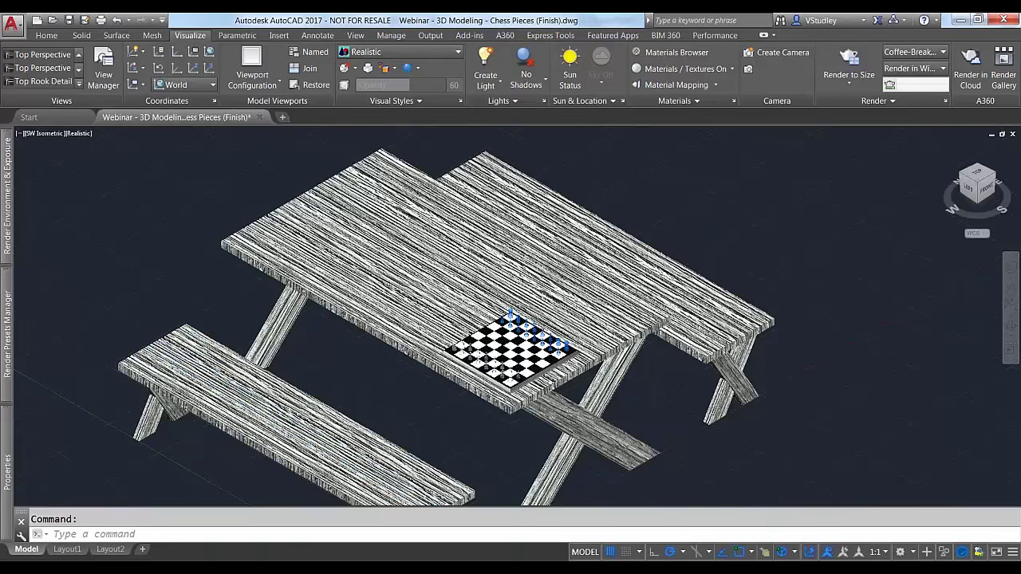
{"action": "scroll", "coordinate": [616, 167], "scroll_direction": "down", "scroll_amount": 3}
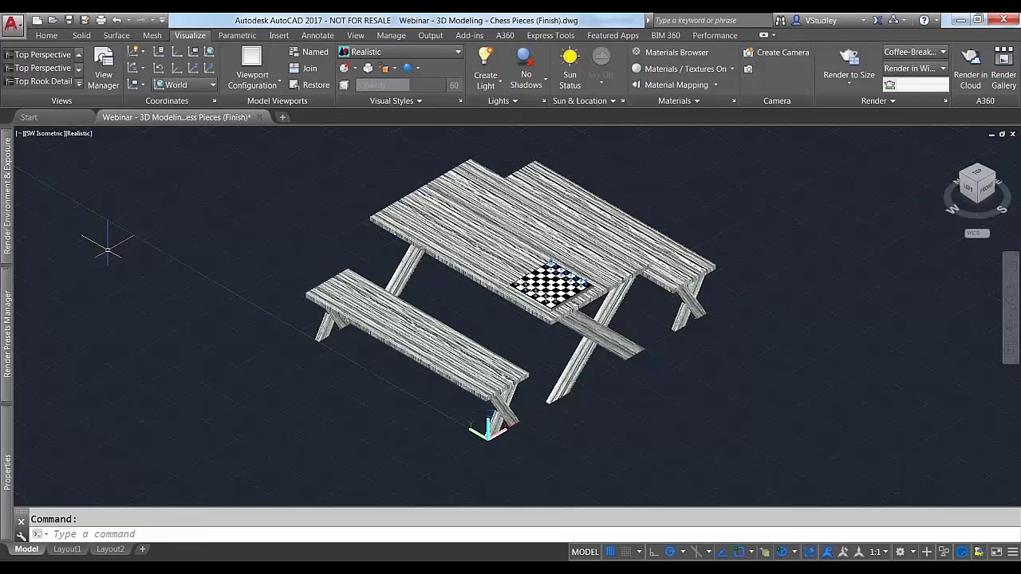
{"action": "middle_click_drag", "start_coordinate": [108, 250], "coordinate": [130, 200], "text": "shift"}
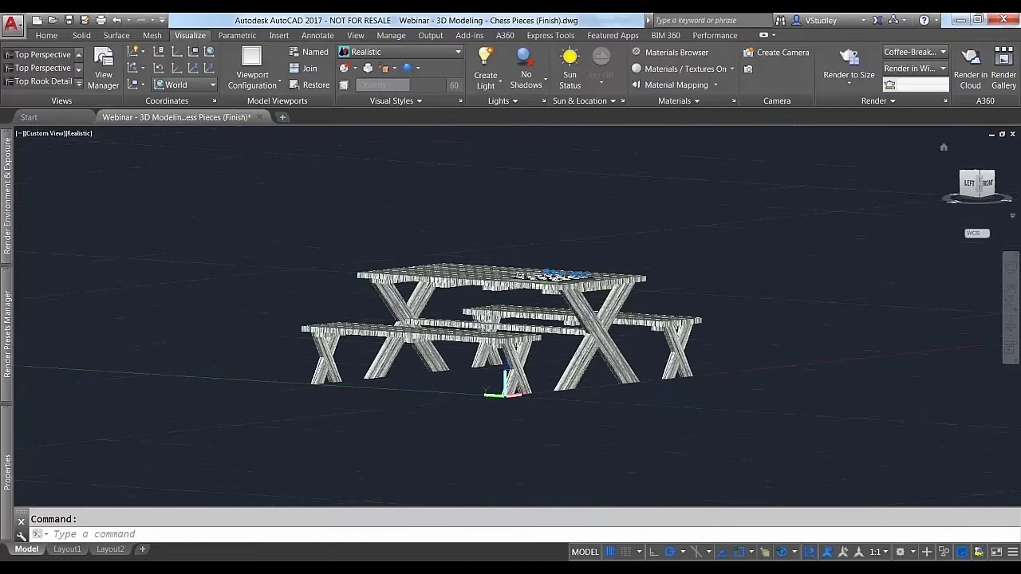
{"action": "left_click", "coordinate": [1012, 216]}
{"action": "left_click", "coordinate": [923, 252]}
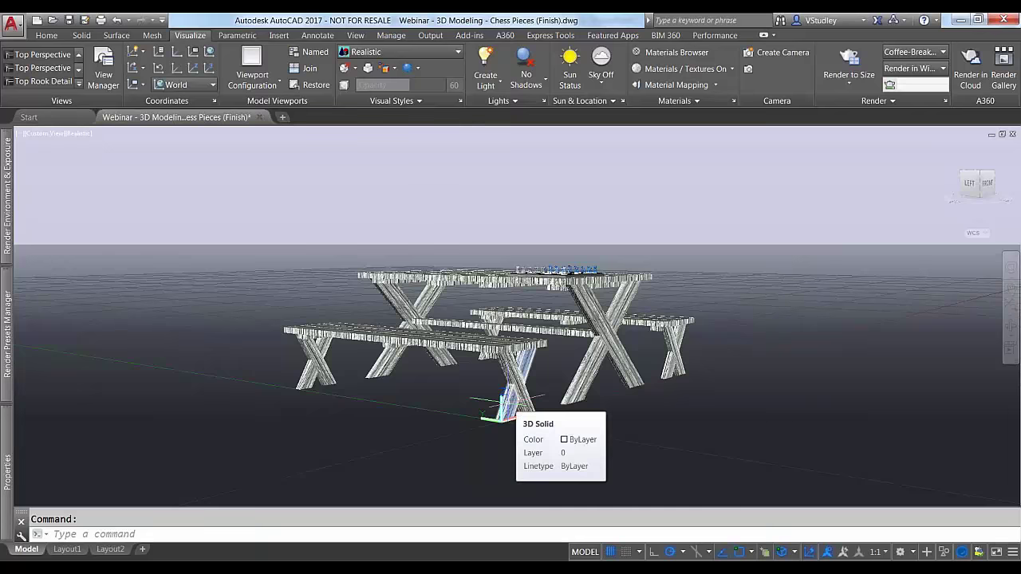
Review the saved model views in the View Manager and in the viewport's list of custom model views.
{"action": "type", "text": "view"}
{"action": "key", "text": "Return"}
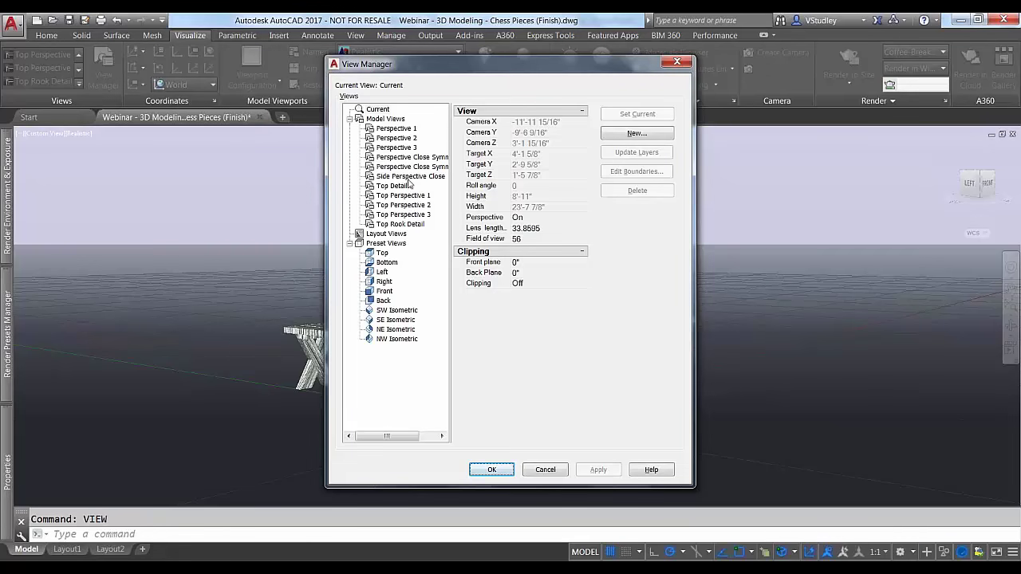
{"action": "left_click", "coordinate": [542, 471]}
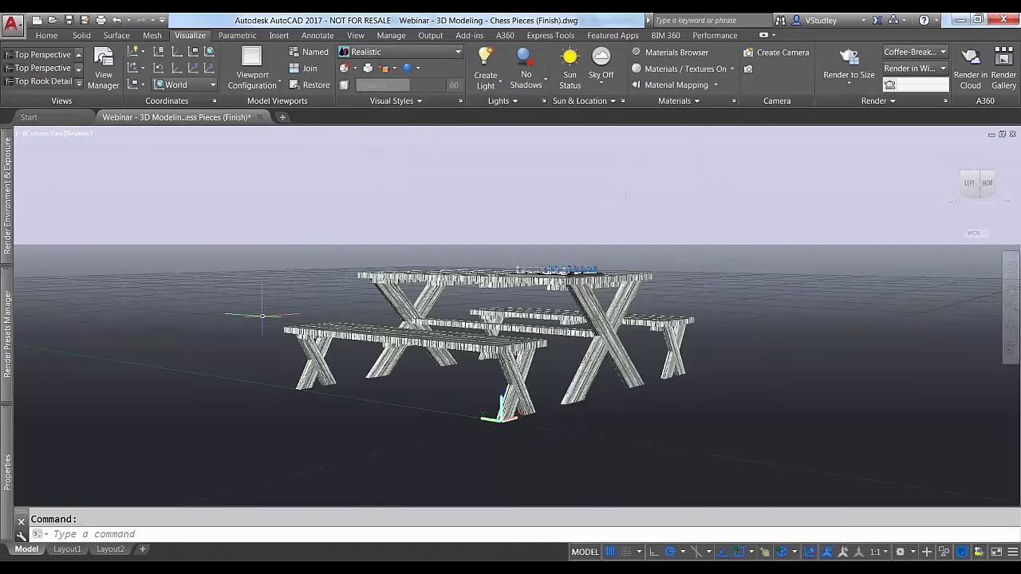
{"action": "left_click", "coordinate": [35, 136]}
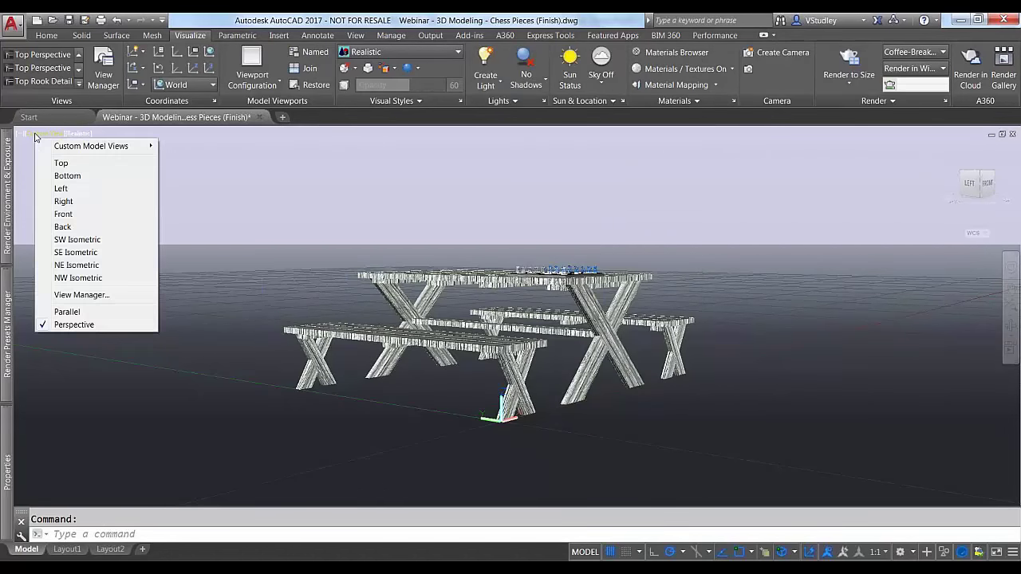
{"action": "mouse_move", "coordinate": [104, 150]}
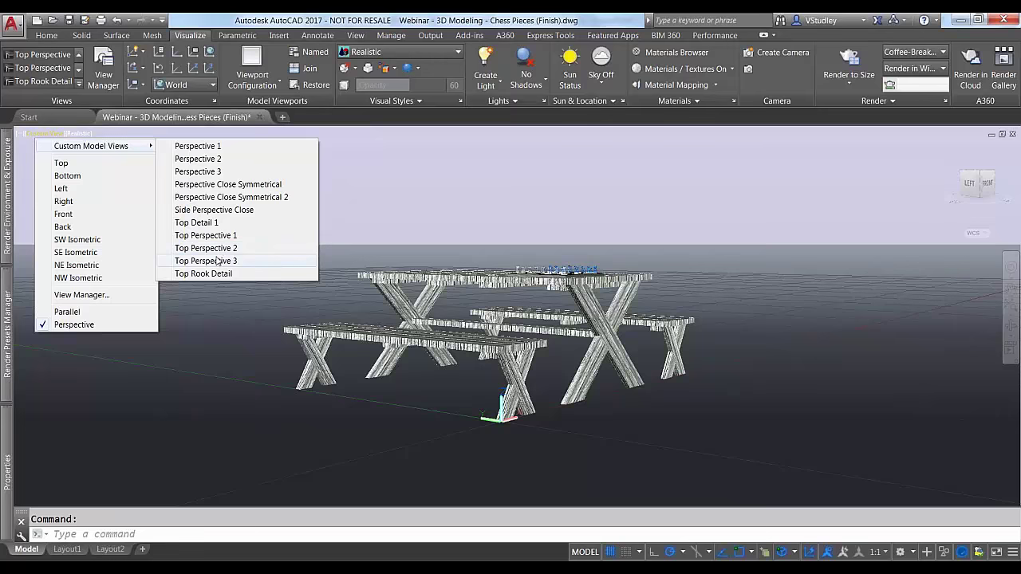
{"action": "left_click", "coordinate": [444, 223]}
{"action": "key", "text": "Escape"}
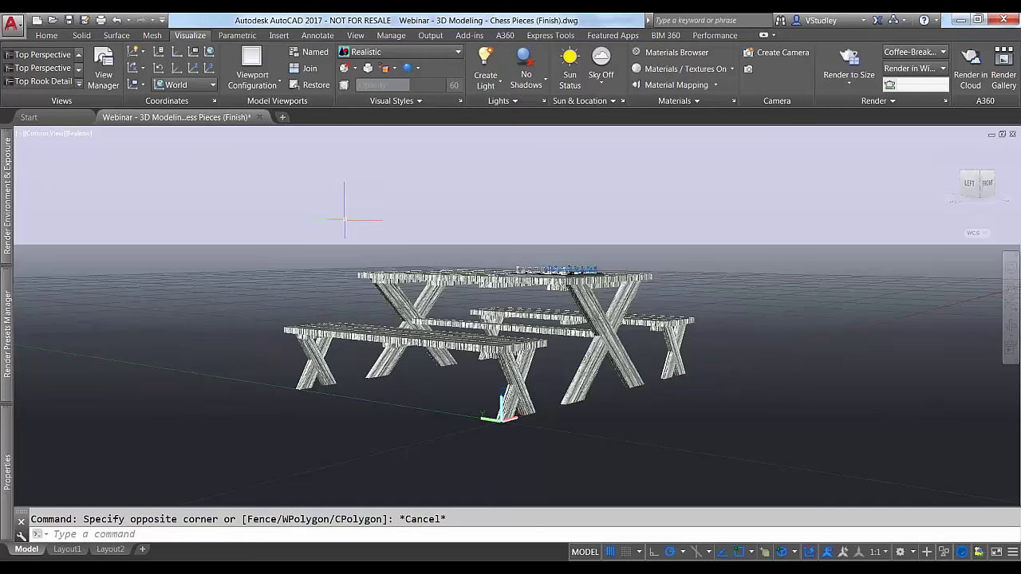
Start an eTransmit package for the chess pieces drawing, saving the current drawing before continuing.
{"action": "type", "text": "etram"}
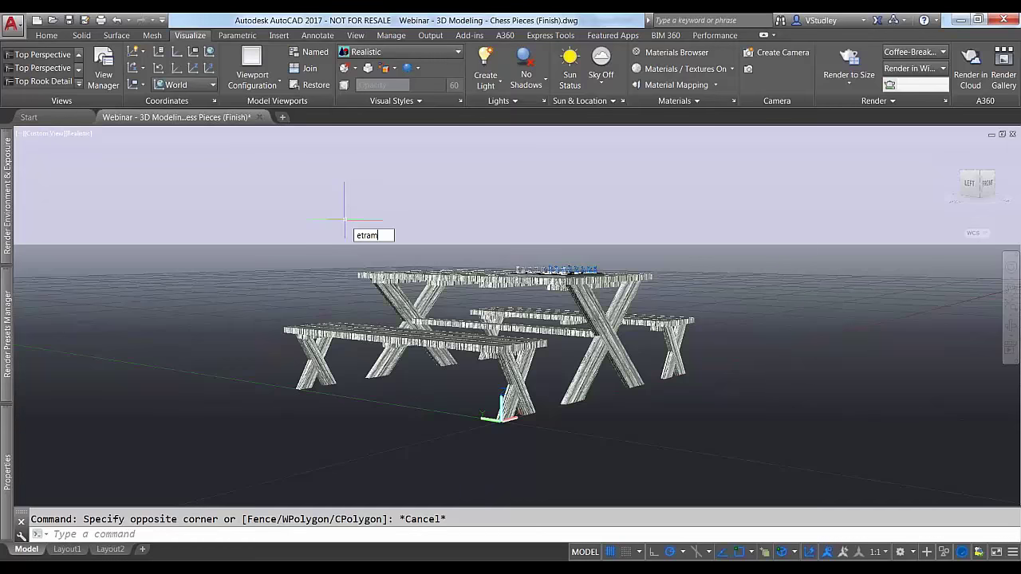
{"action": "key", "text": "BackSpace"}
{"action": "type", "text": "ns"}
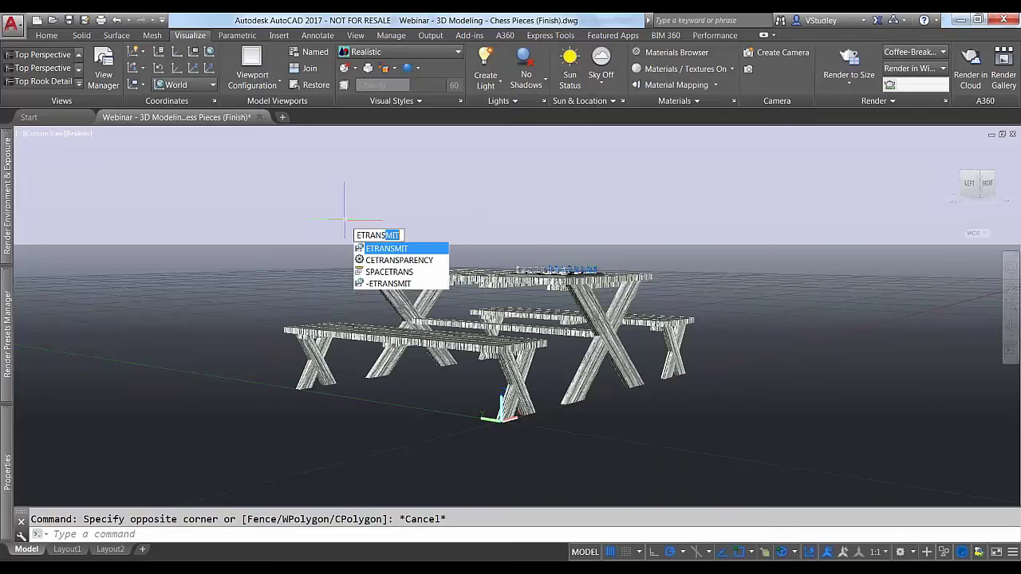
{"action": "key", "text": "Return"}
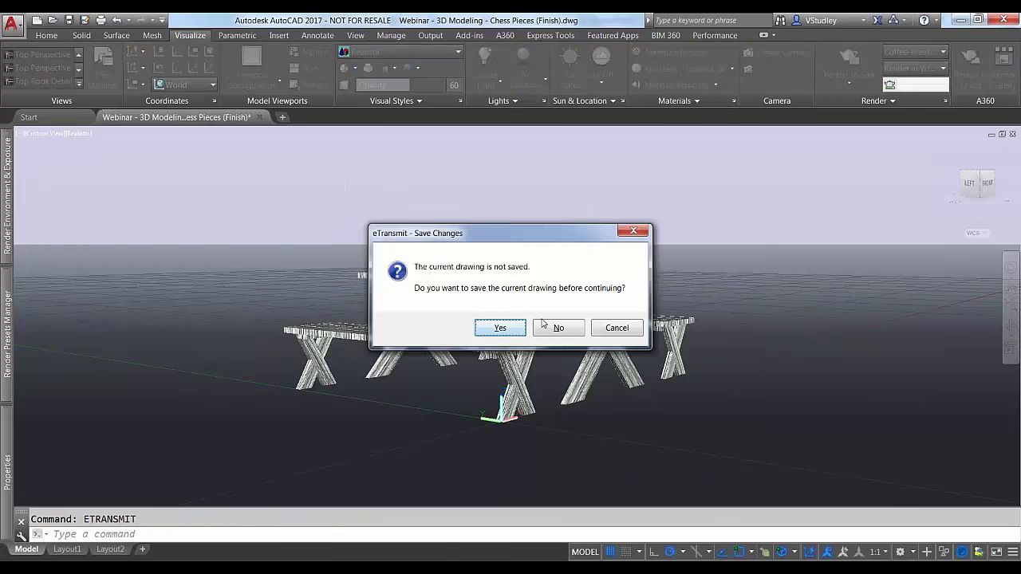
{"action": "left_click", "coordinate": [500, 328]}
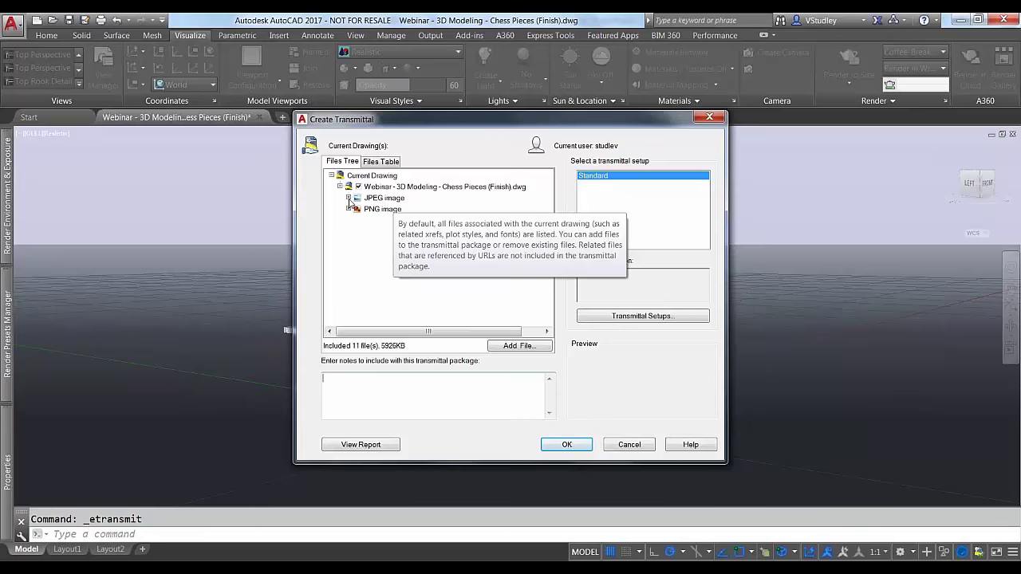
Examine the JPEG image files included with the drawing in the transmittal's file listing.
{"action": "left_click", "coordinate": [350, 202]}
{"action": "left_click", "coordinate": [349, 199]}
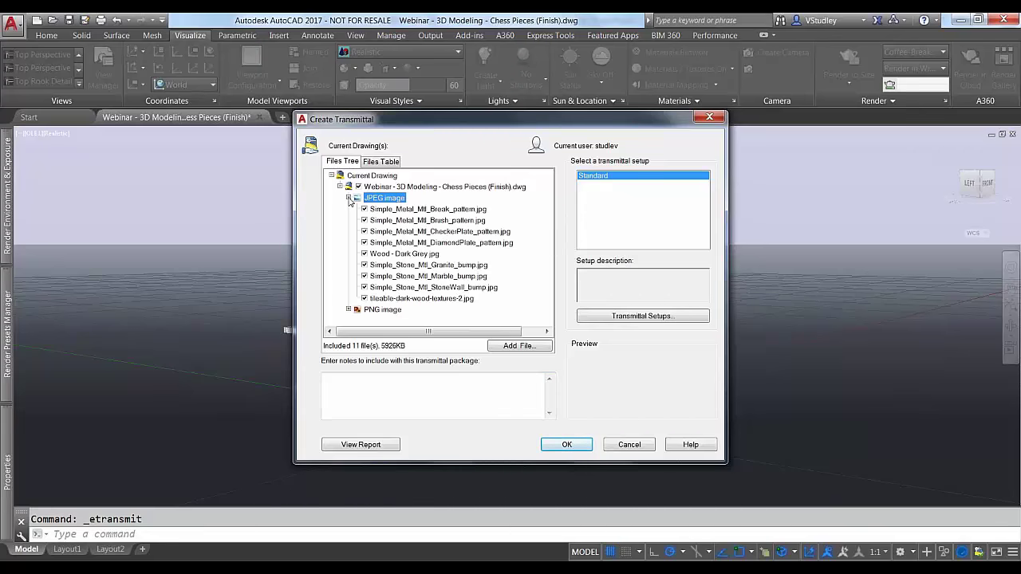
{"action": "left_click", "coordinate": [349, 198]}
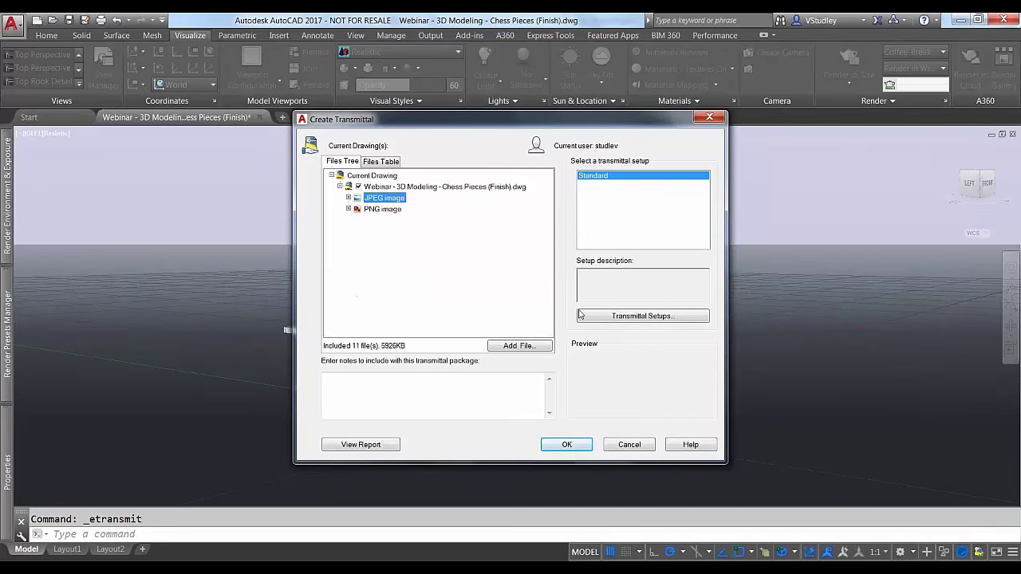
{"action": "left_click", "coordinate": [596, 316]}
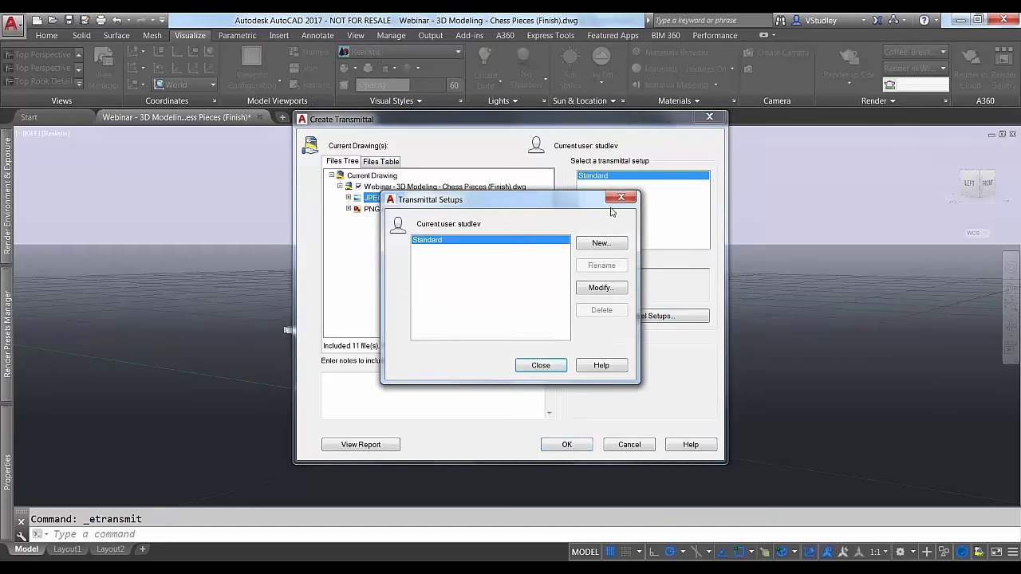
{"action": "left_click", "coordinate": [622, 198]}
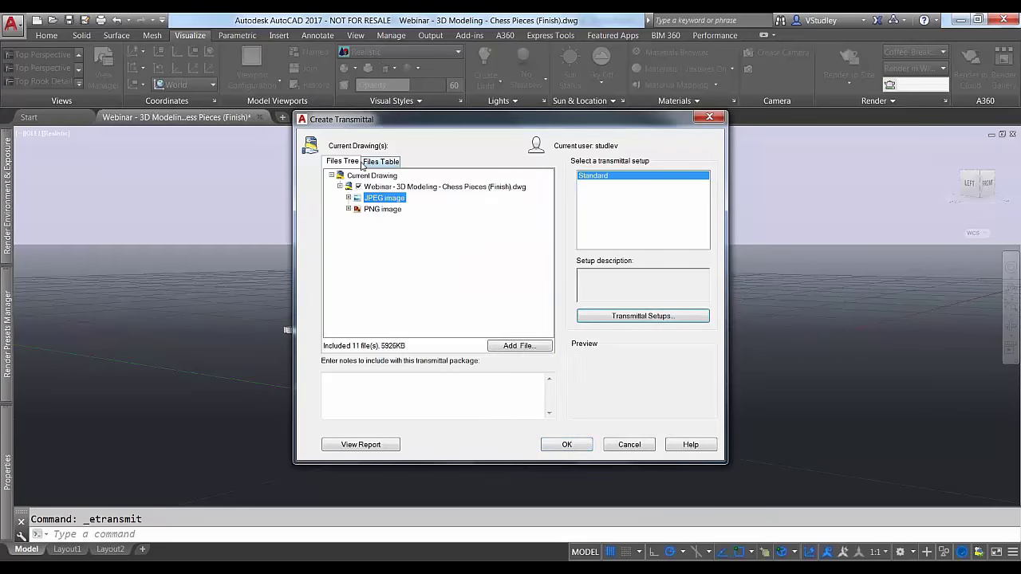
{"action": "left_click", "coordinate": [368, 165]}
{"action": "left_click", "coordinate": [346, 165]}
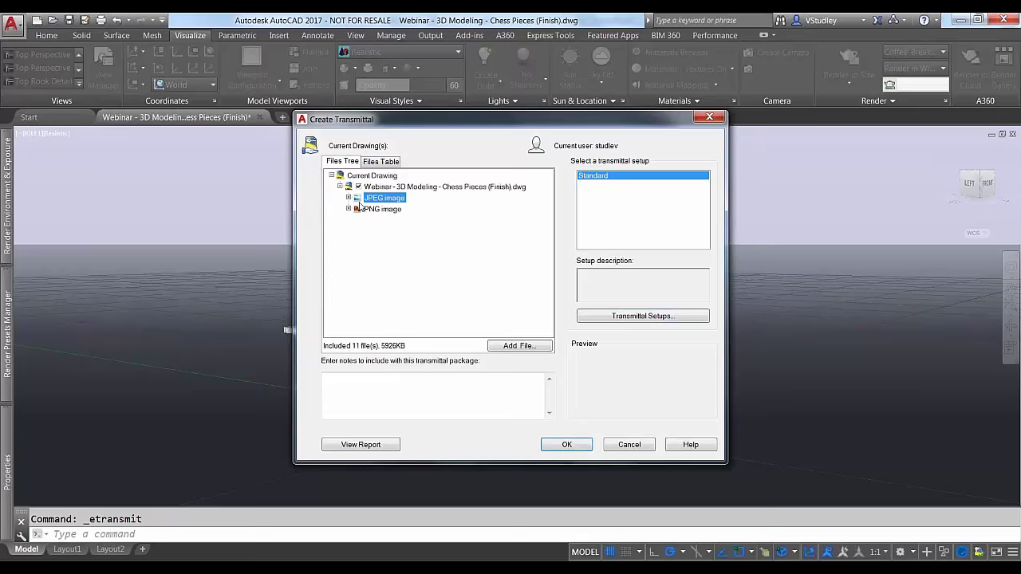
Review the include options of the Standard transmittal setup, and leave without changing it or creating the package.
{"action": "left_click", "coordinate": [639, 314]}
{"action": "left_click", "coordinate": [600, 288]}
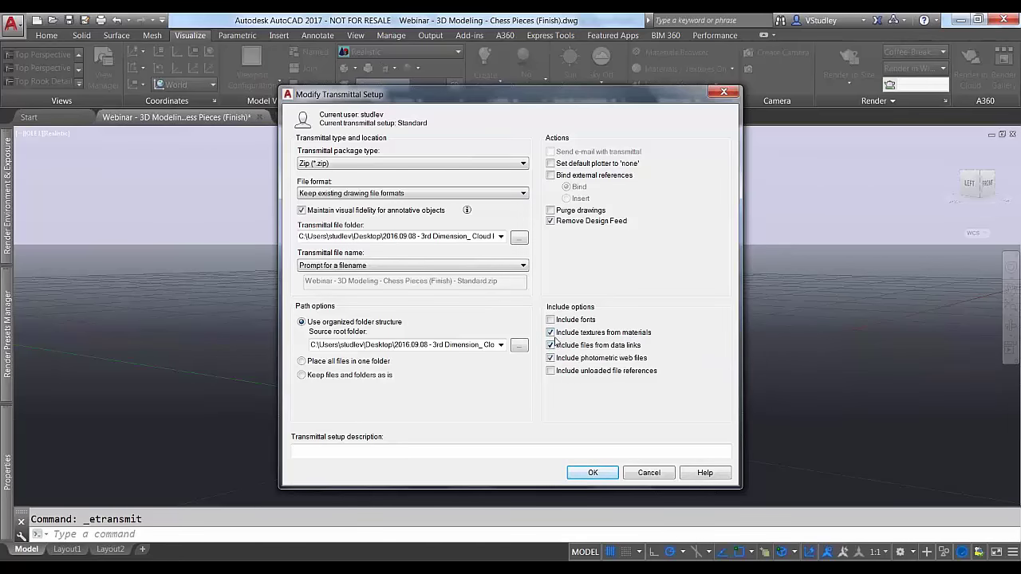
{"action": "left_click", "coordinate": [635, 472]}
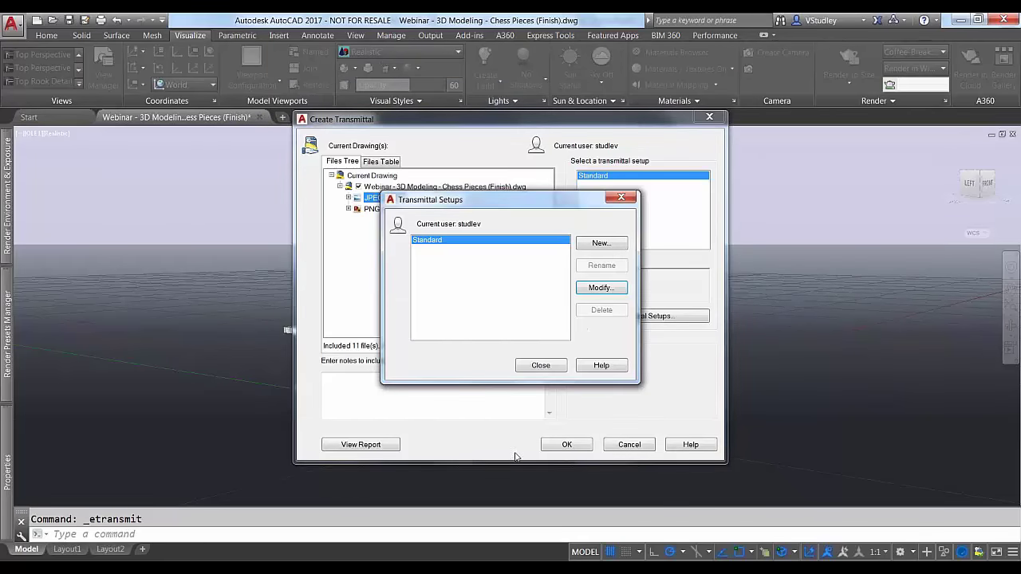
{"action": "left_click", "coordinate": [541, 366]}
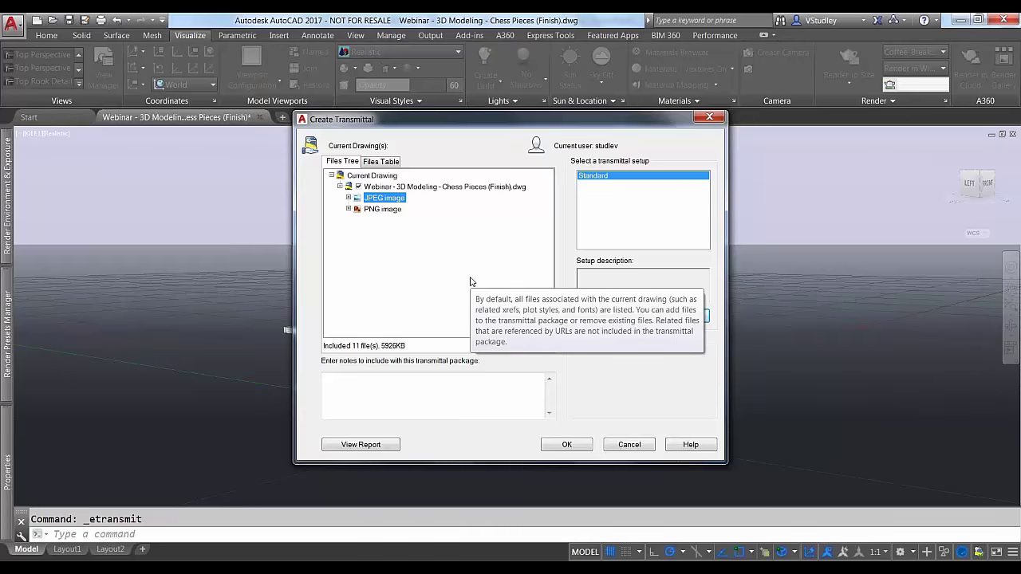
{"action": "left_click", "coordinate": [634, 448]}
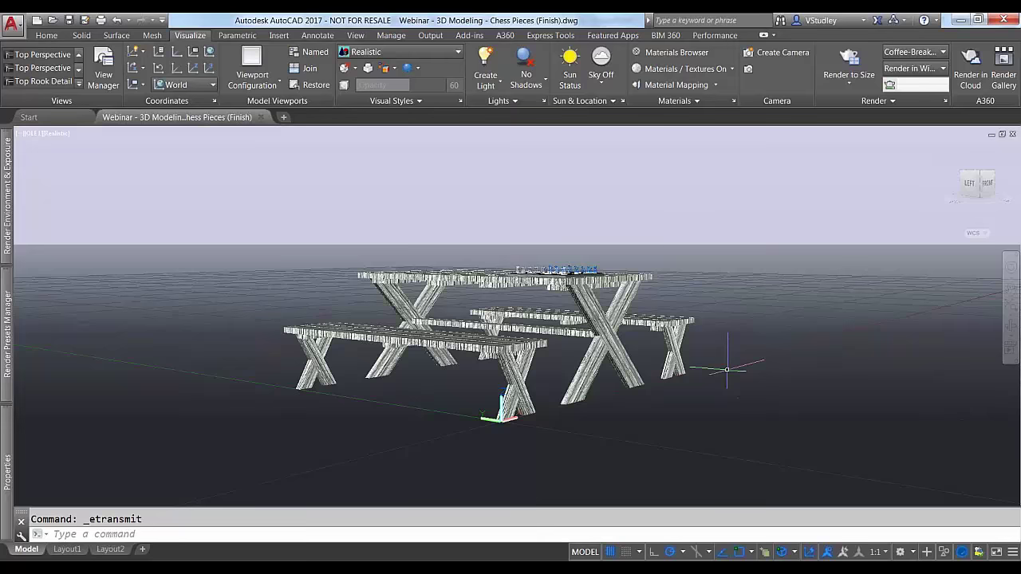
Select the 3D Modeling workspace and check the list of saved views available for rendering.
{"action": "left_click", "coordinate": [914, 552]}
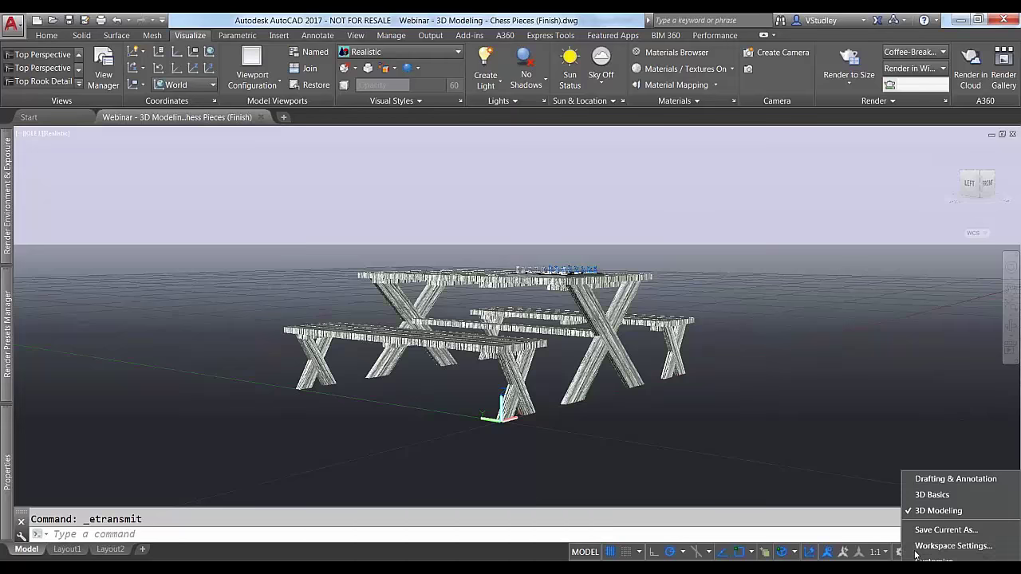
{"action": "left_click", "coordinate": [942, 511]}
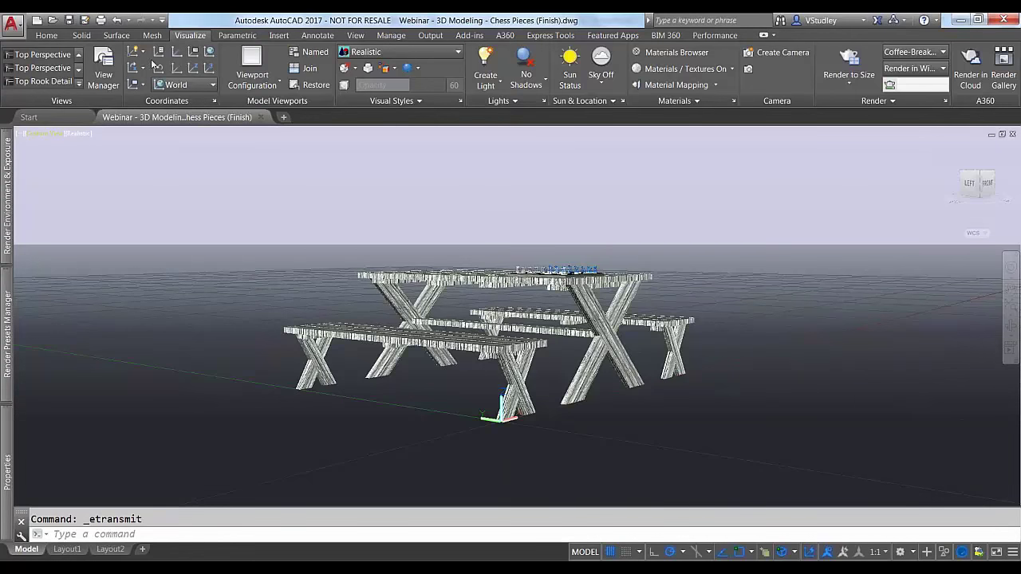
{"action": "left_click", "coordinate": [78, 82]}
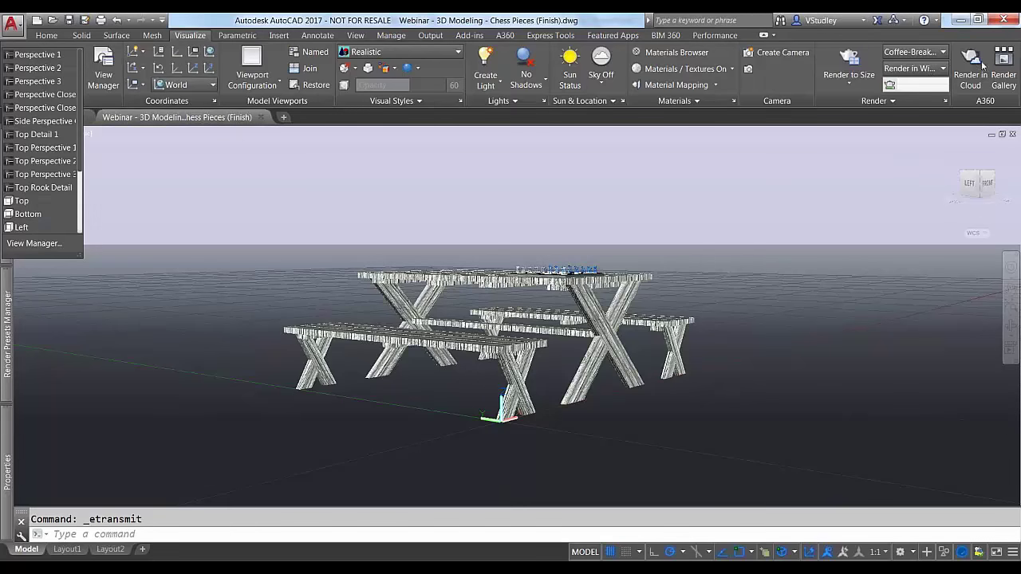
{"action": "left_click", "coordinate": [902, 163]}
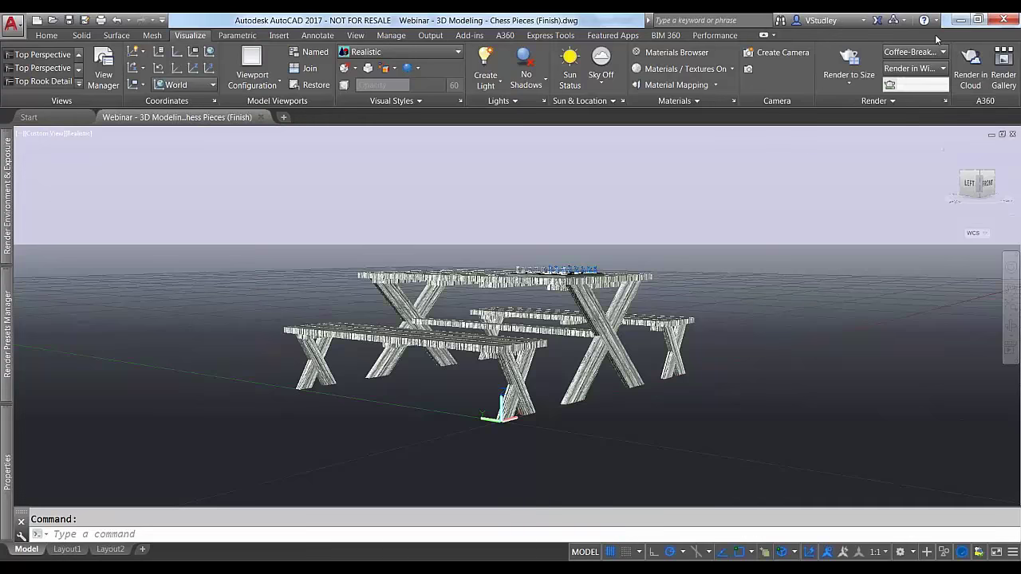
Submit the current model view for cloud rendering in A360, keeping e-mail notification on completion enabled.
{"action": "left_click", "coordinate": [864, 21]}
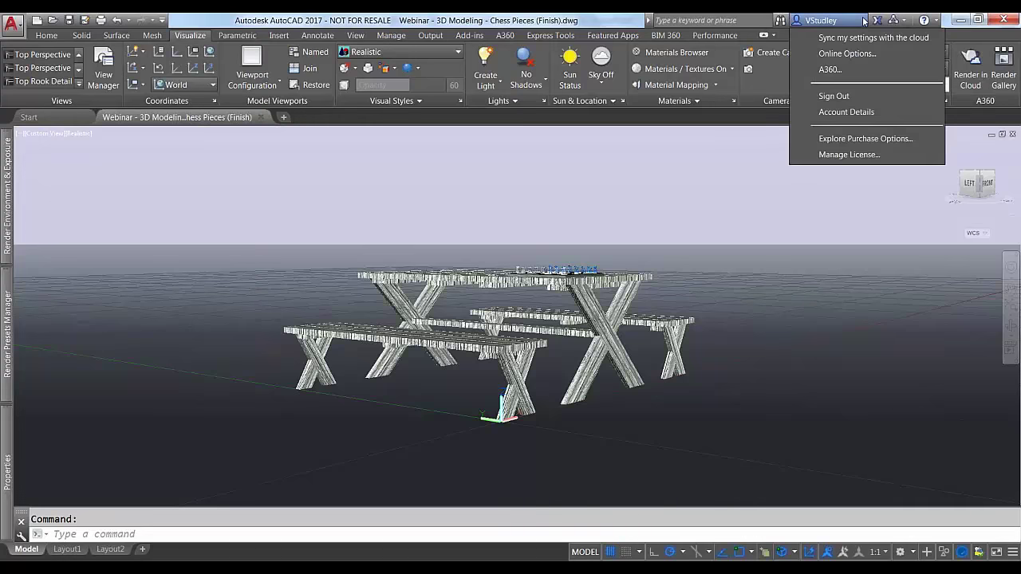
{"action": "left_click", "coordinate": [864, 21]}
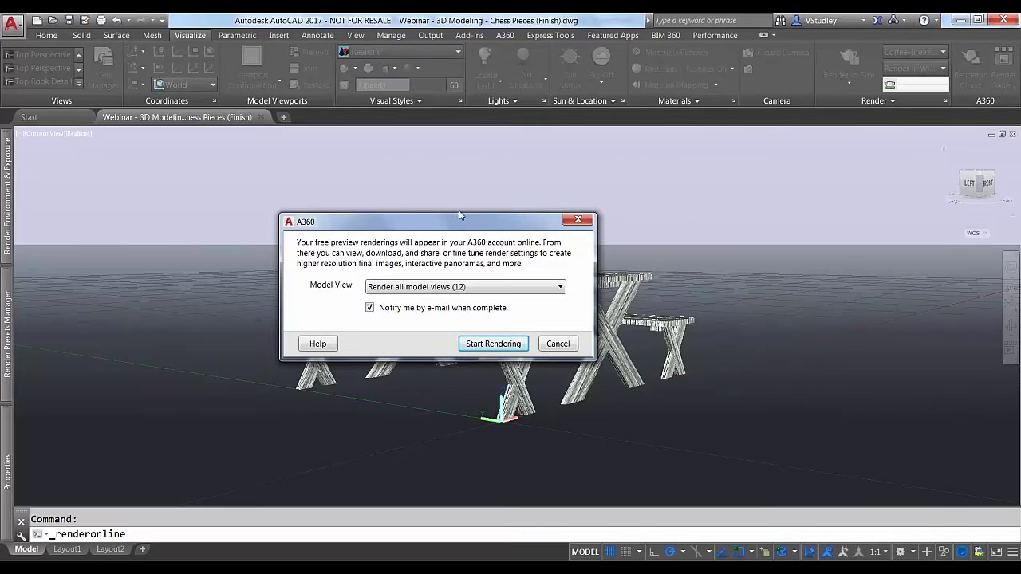
{"action": "left_click_drag", "start_coordinate": [459, 215], "coordinate": [532, 172]}
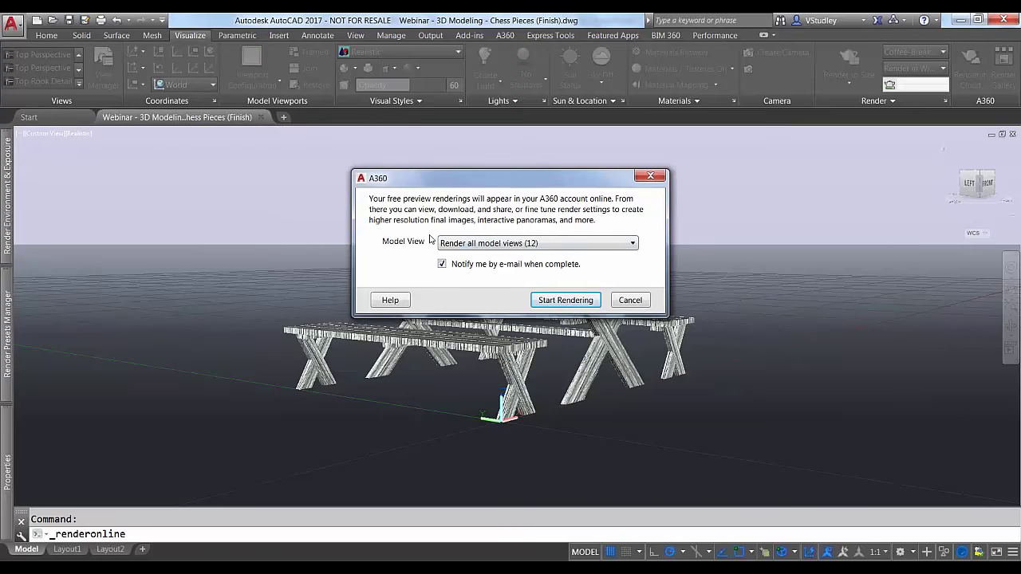
{"action": "left_click", "coordinate": [628, 244]}
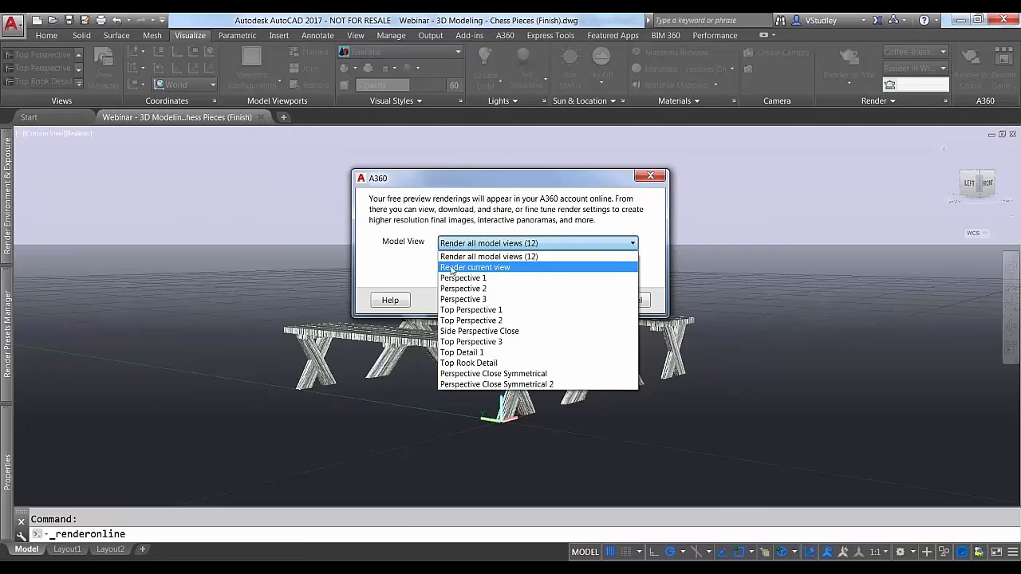
{"action": "left_click", "coordinate": [510, 268]}
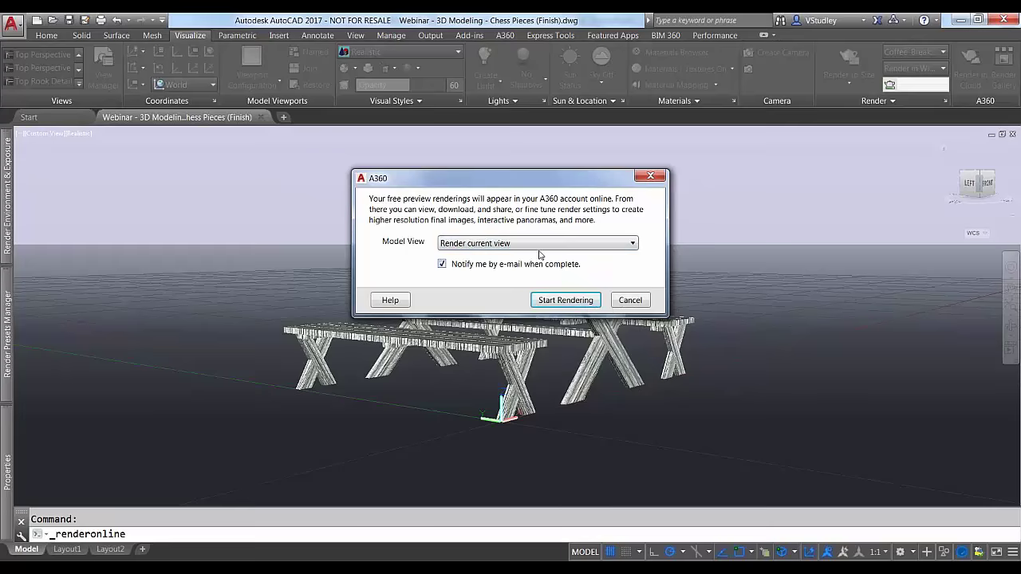
{"action": "left_click", "coordinate": [540, 247]}
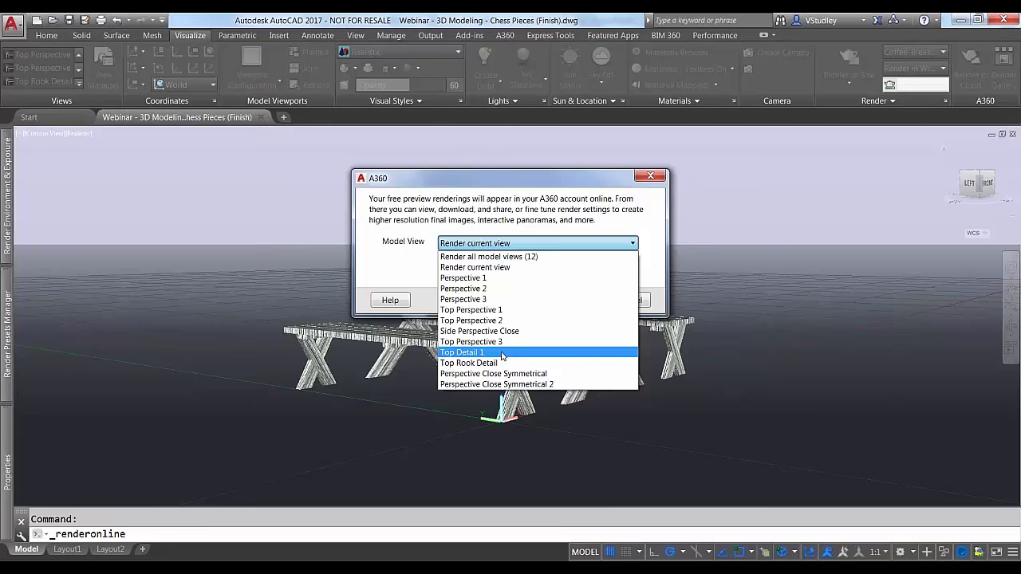
{"action": "left_click", "coordinate": [604, 223]}
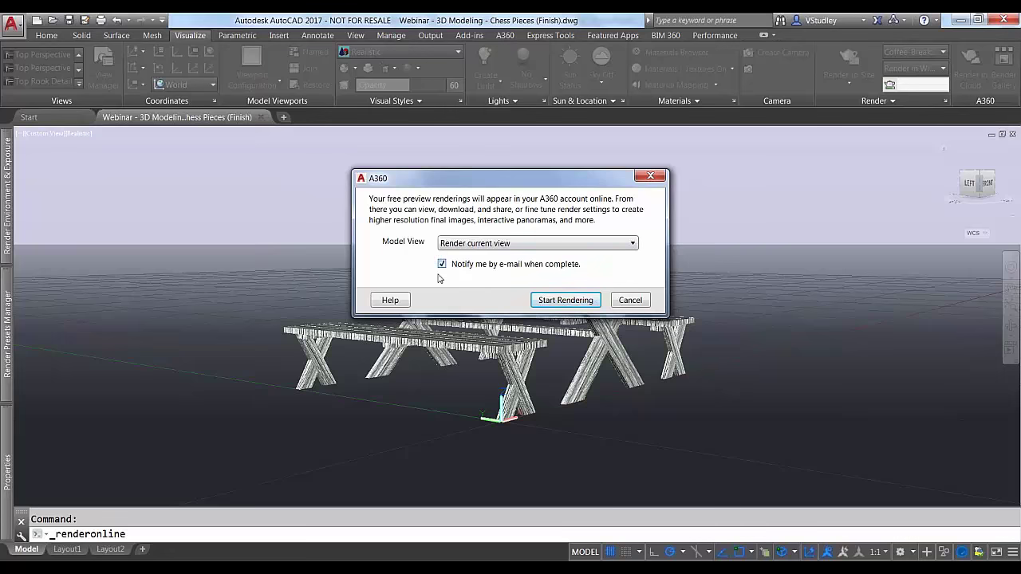
{"action": "left_click", "coordinate": [566, 300]}
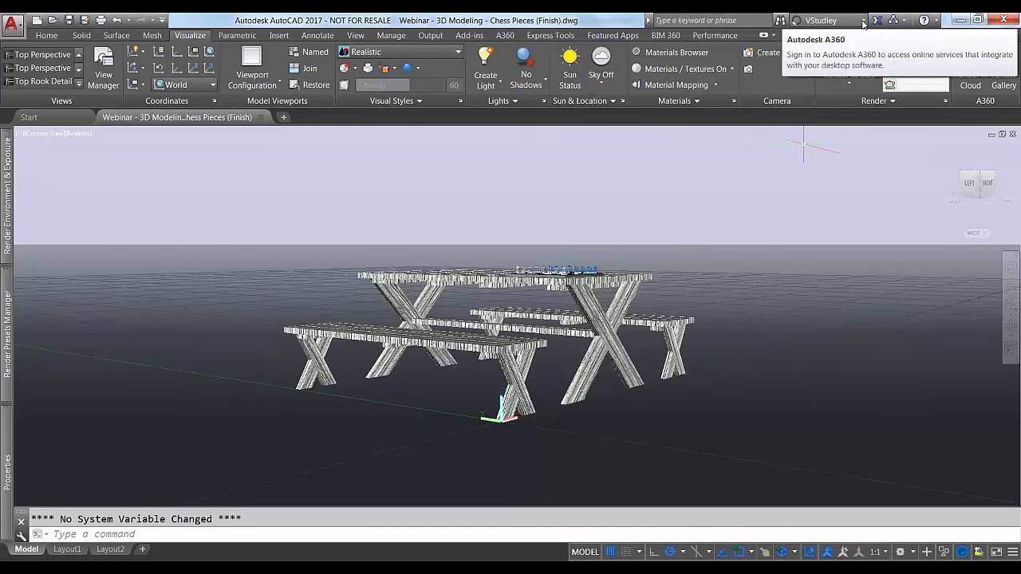
Open the A360 rendering page for the rendering in progress and expand the second chess webinar project in the list.
{"action": "left_click", "coordinate": [795, 20]}
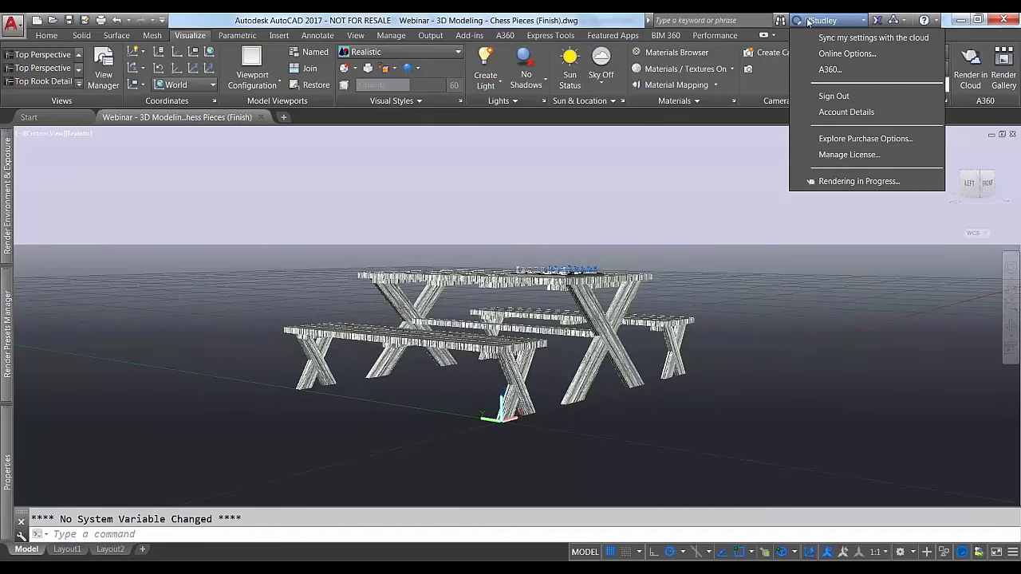
{"action": "left_click", "coordinate": [887, 182]}
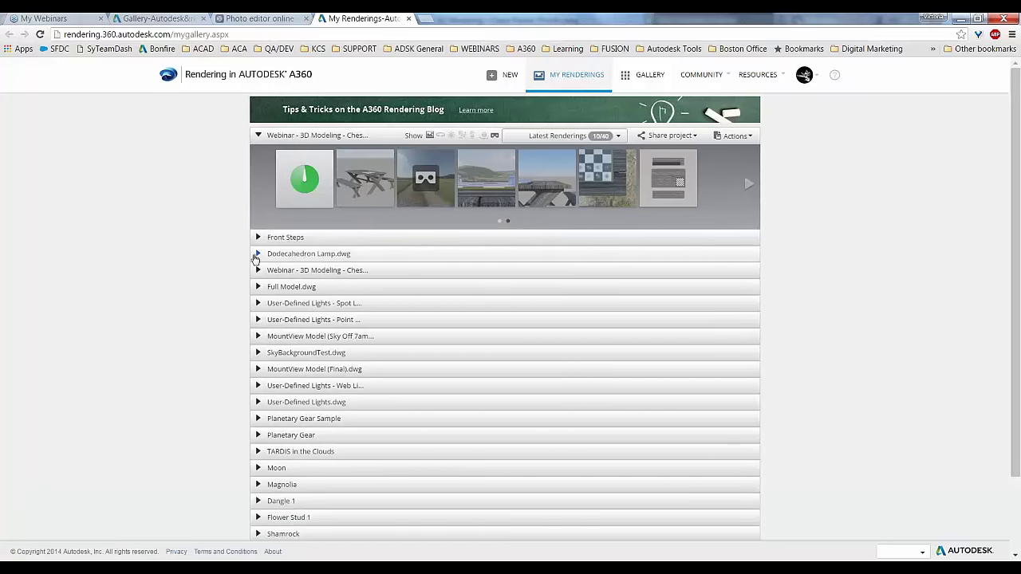
{"action": "left_click", "coordinate": [259, 270]}
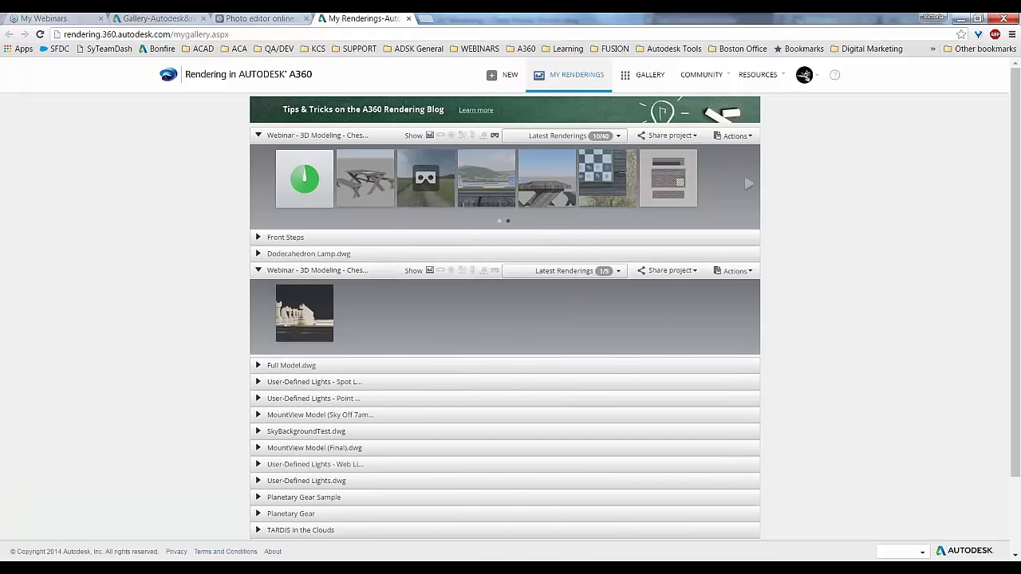
Visit the A360 Rendering home page at rendering.360.autodesk.com and review its Resources and Community options.
{"action": "left_click", "coordinate": [160, 18]}
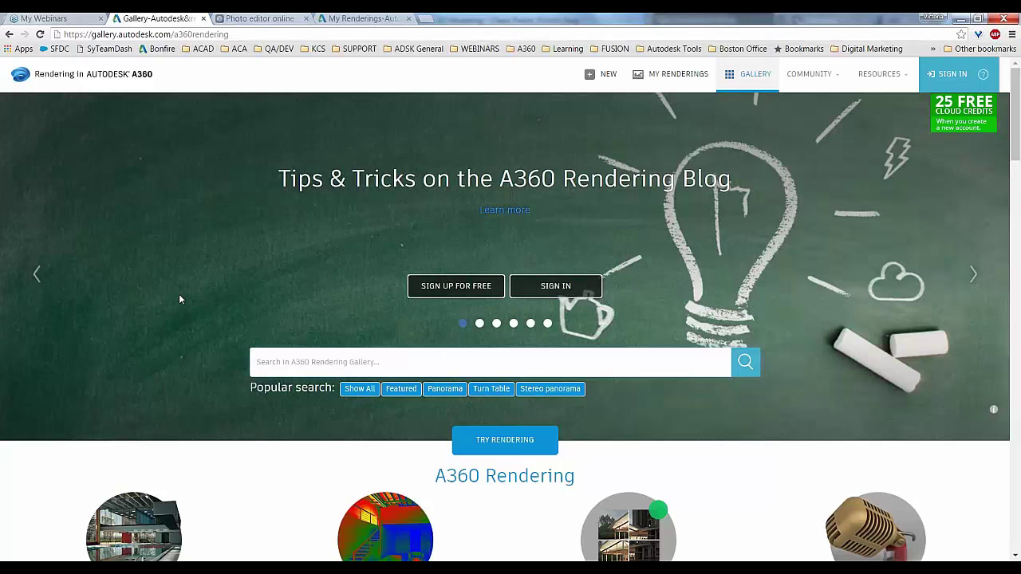
{"action": "left_click", "coordinate": [285, 36]}
{"action": "type", "text": "render"}
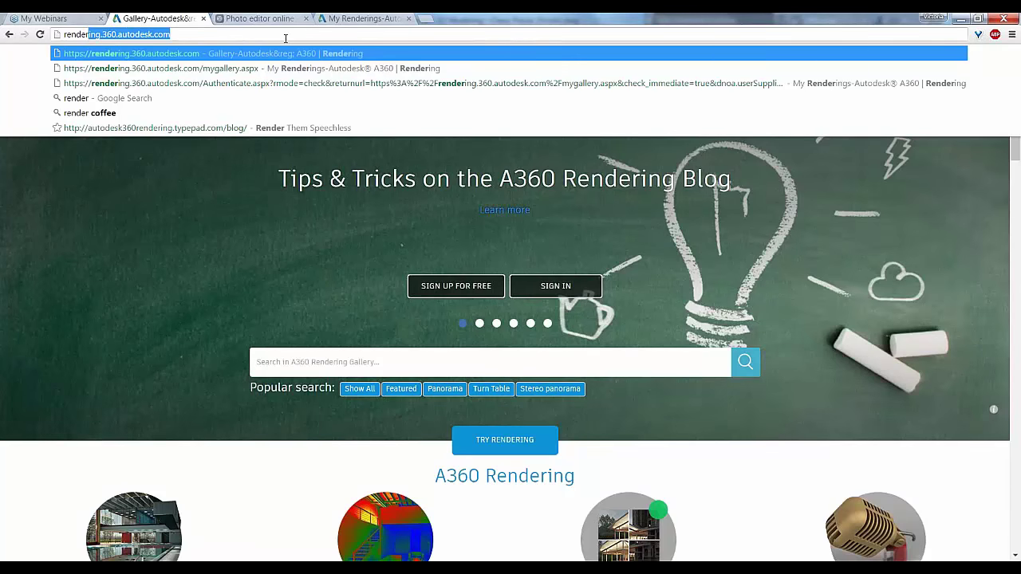
{"action": "key", "text": "Return"}
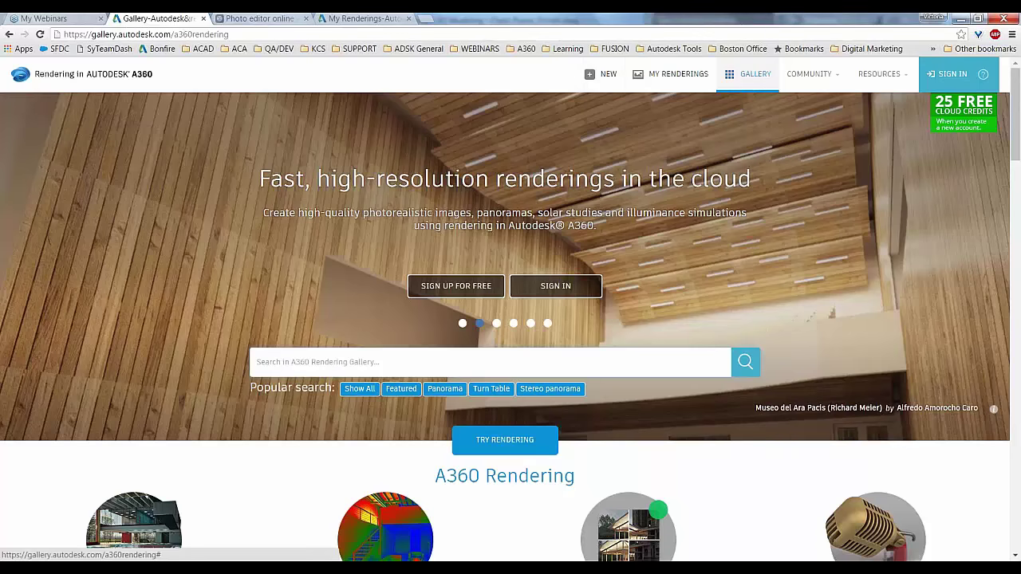
{"action": "left_click", "coordinate": [907, 82]}
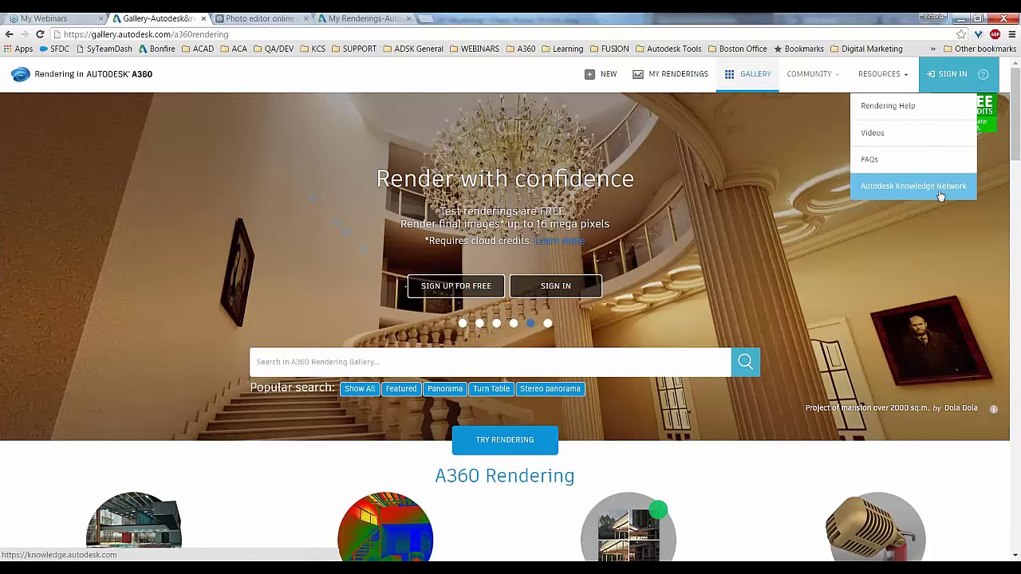
{"action": "left_click", "coordinate": [839, 77]}
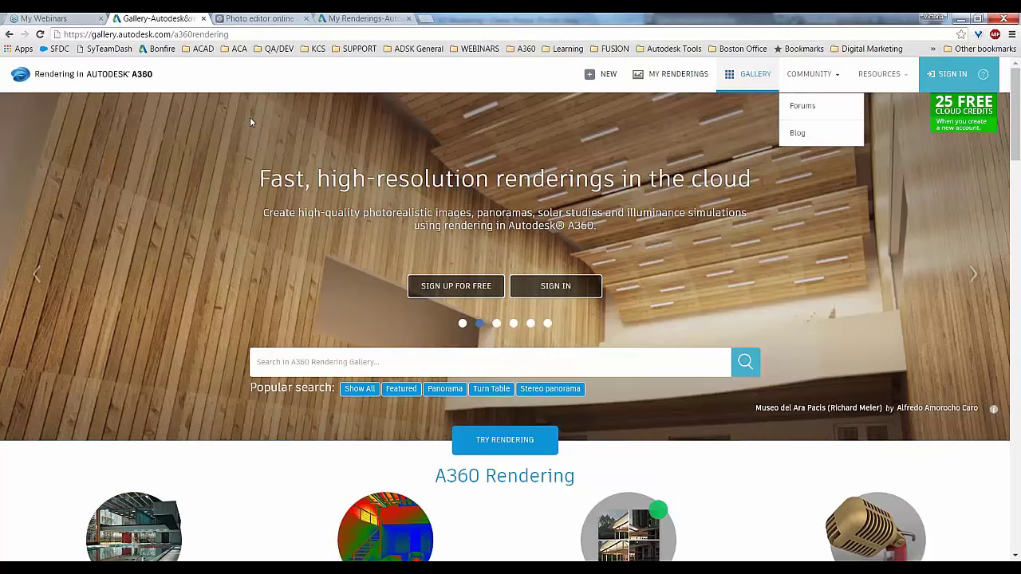
{"action": "left_click", "coordinate": [249, 117]}
Return to My Renderings and look into the Full Model.dwg and MountView Model (Sky Off 7am) projects, collapsing Full Model.dwg again.
{"action": "left_click", "coordinate": [353, 19]}
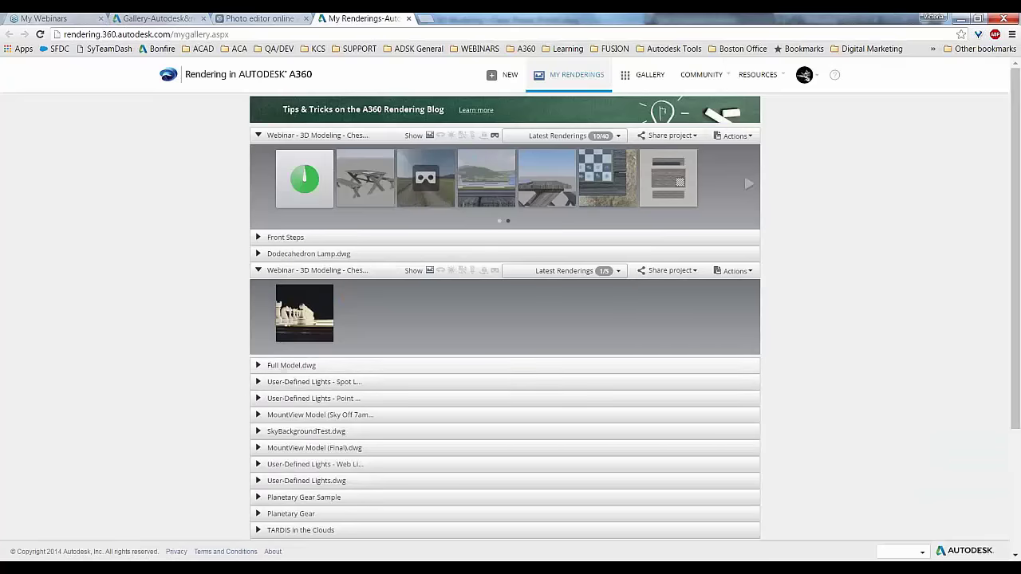
{"action": "left_click", "coordinate": [257, 366]}
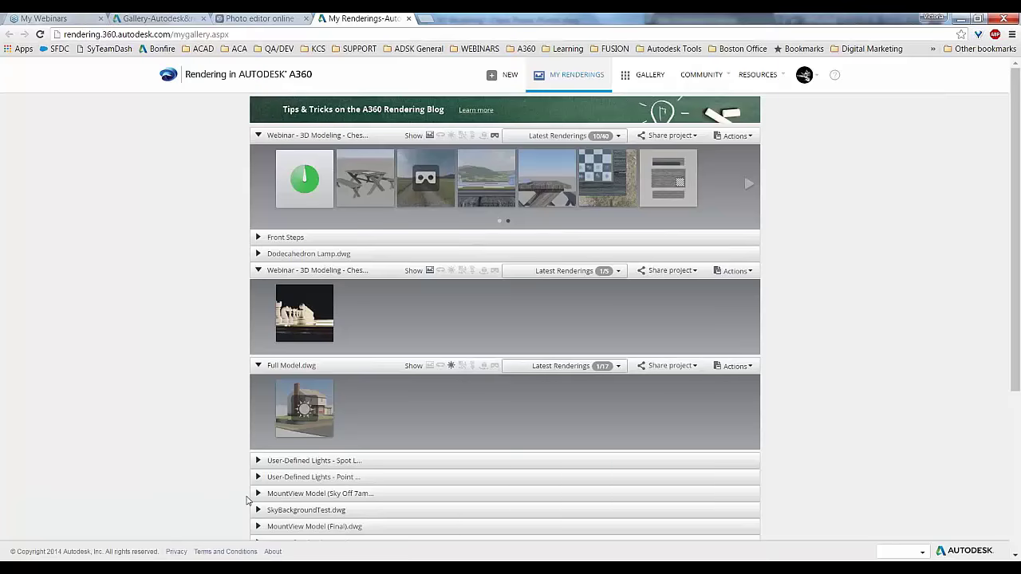
{"action": "left_click", "coordinate": [258, 494]}
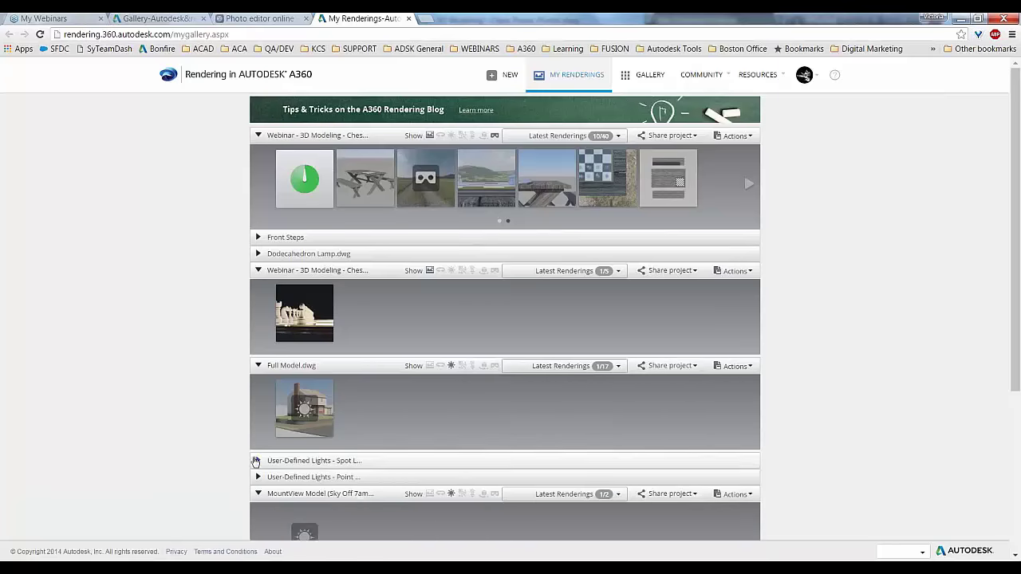
{"action": "left_click", "coordinate": [258, 365]}
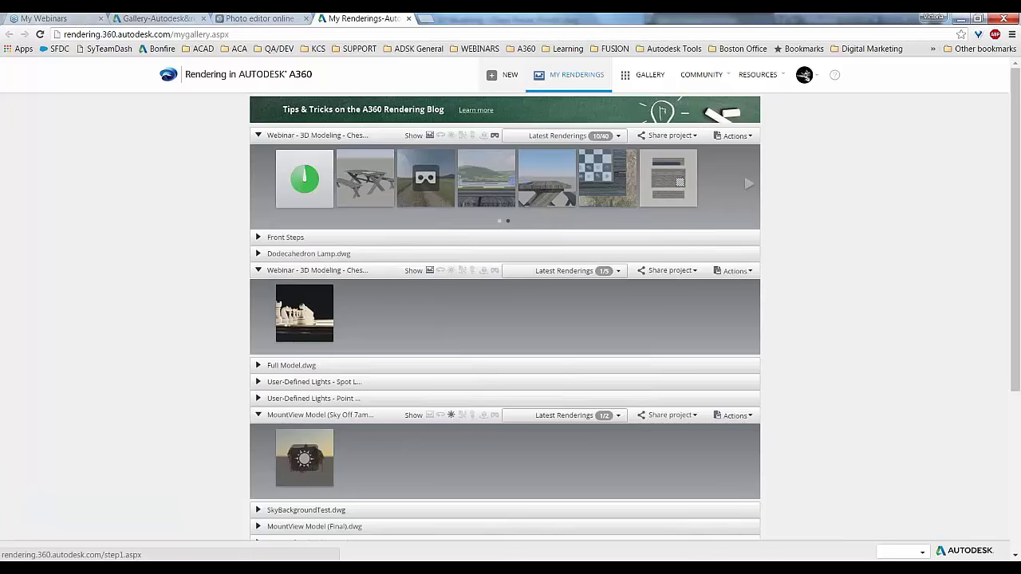
Upload Webinar - 3D Modeling - Chess Pieces (Finish) - Standard.zip from the Cloud Rendering Webinar Dataset folder as a new render source, with All Cameras (7) selected.
{"action": "key", "text": "F5"}
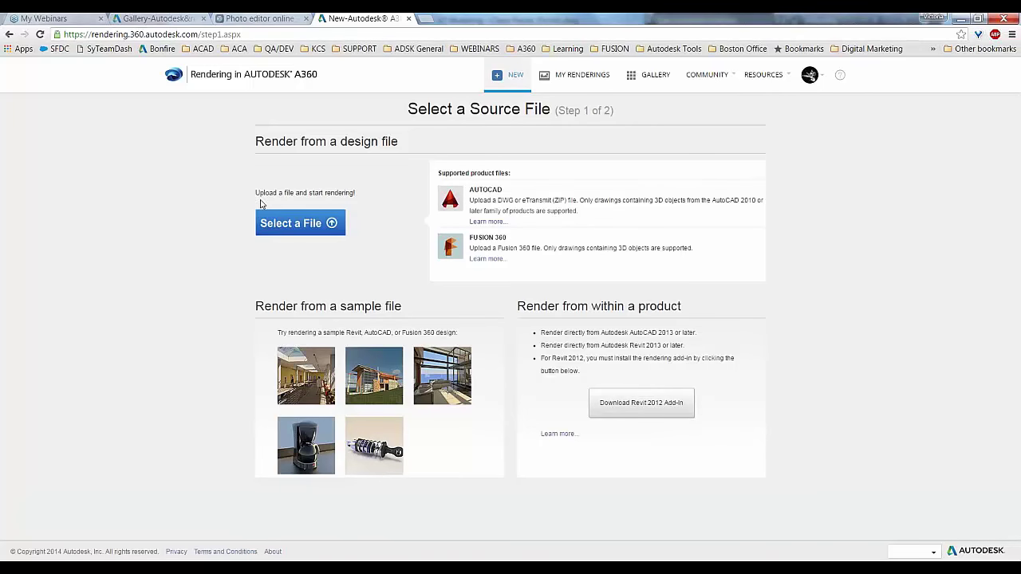
{"action": "left_click", "coordinate": [311, 223]}
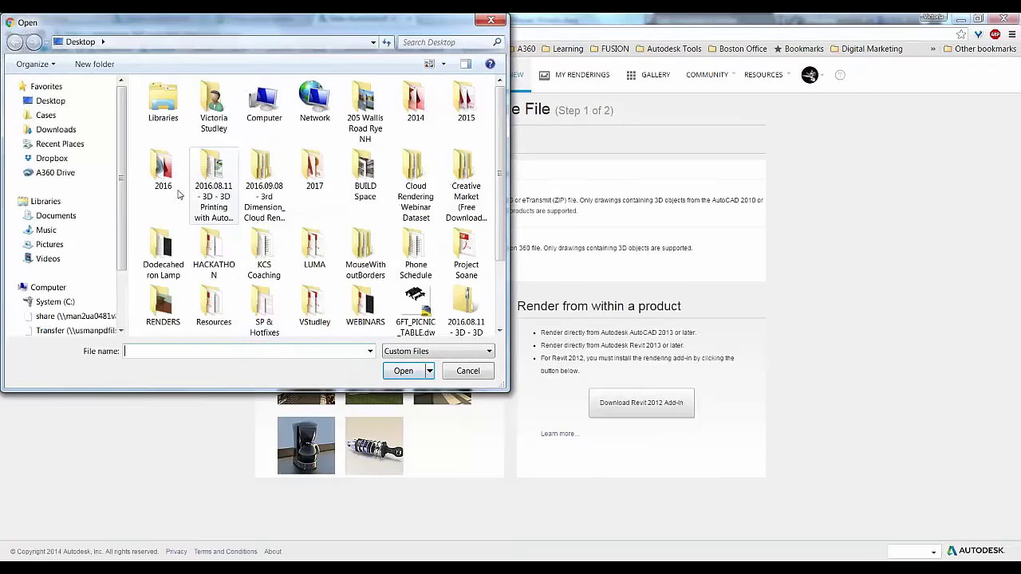
{"action": "scroll", "coordinate": [243, 301], "scroll_direction": "down", "scroll_amount": 2}
{"action": "scroll", "coordinate": [389, 174], "scroll_direction": "up", "scroll_amount": 3}
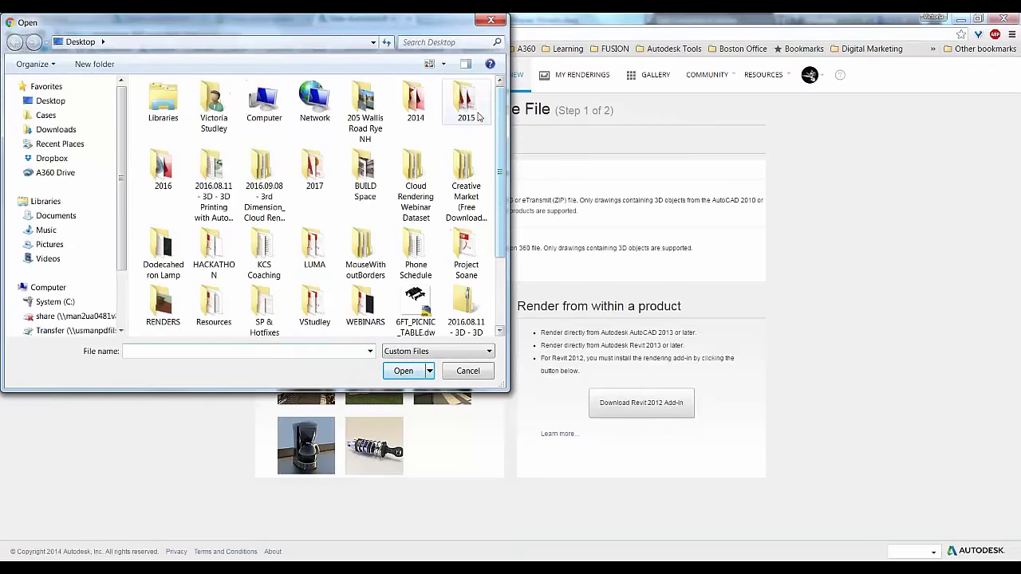
{"action": "double_click", "coordinate": [418, 176]}
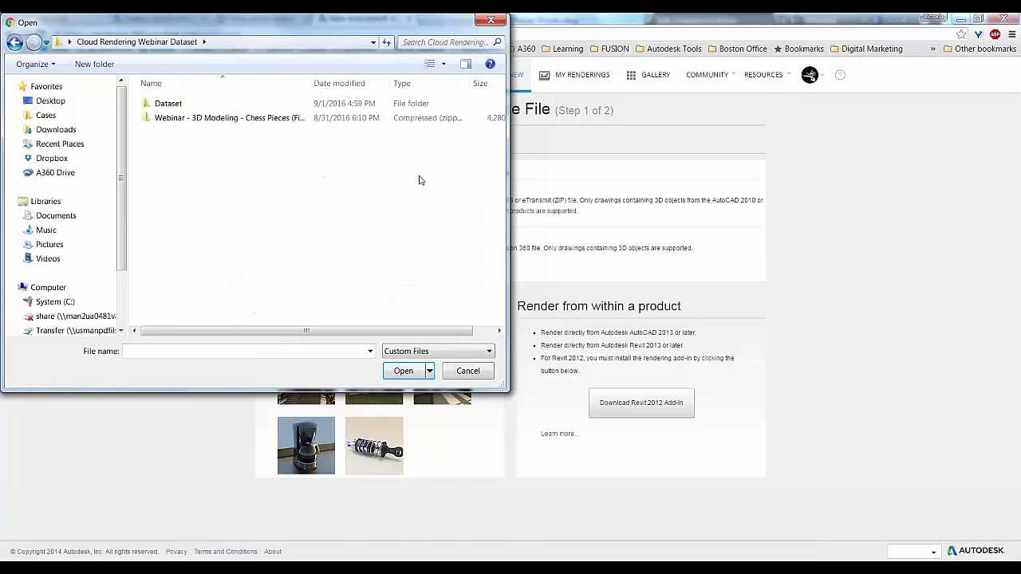
{"action": "left_click", "coordinate": [260, 119]}
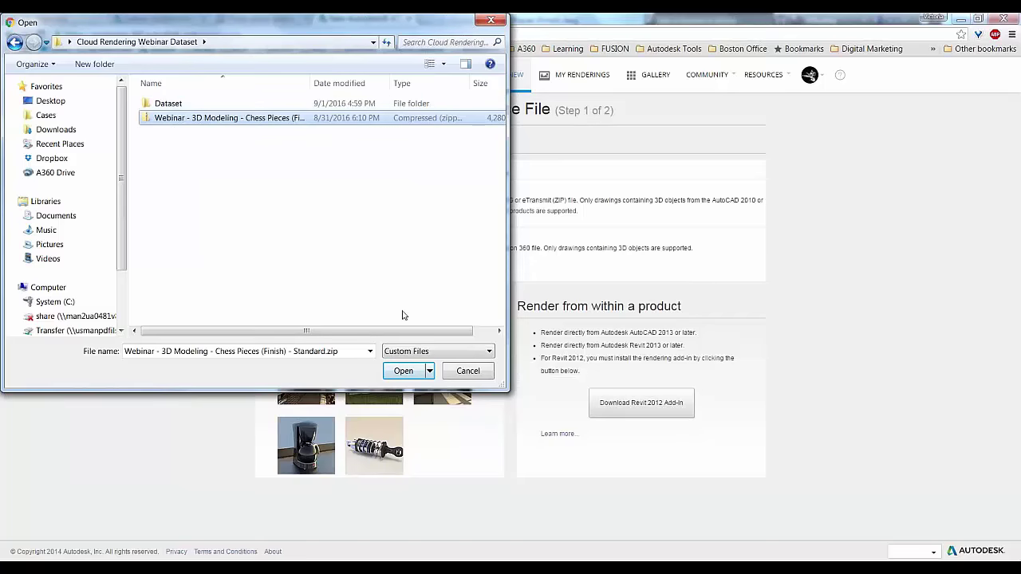
{"action": "left_click", "coordinate": [402, 370]}
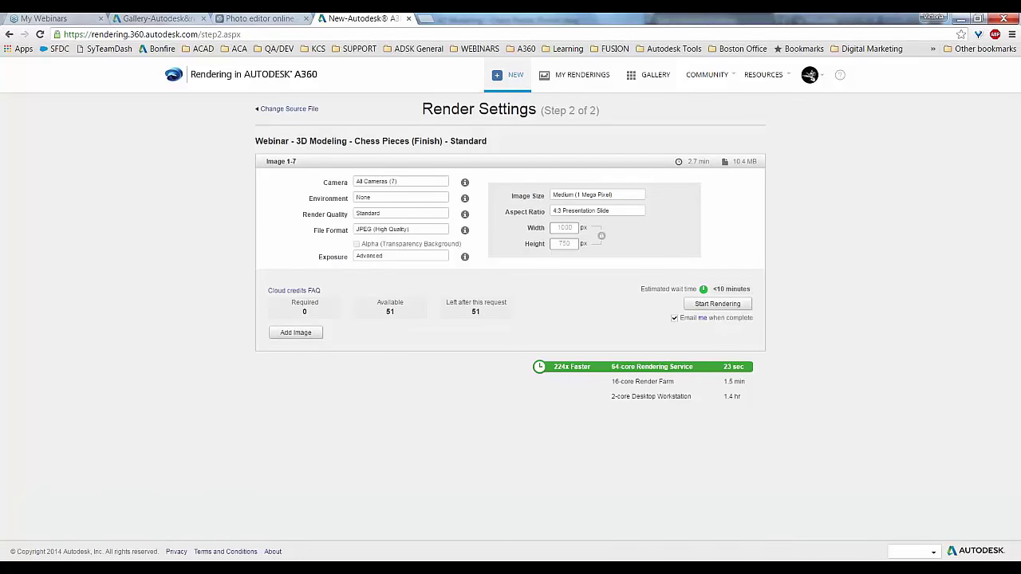
{"action": "left_click", "coordinate": [404, 183]}
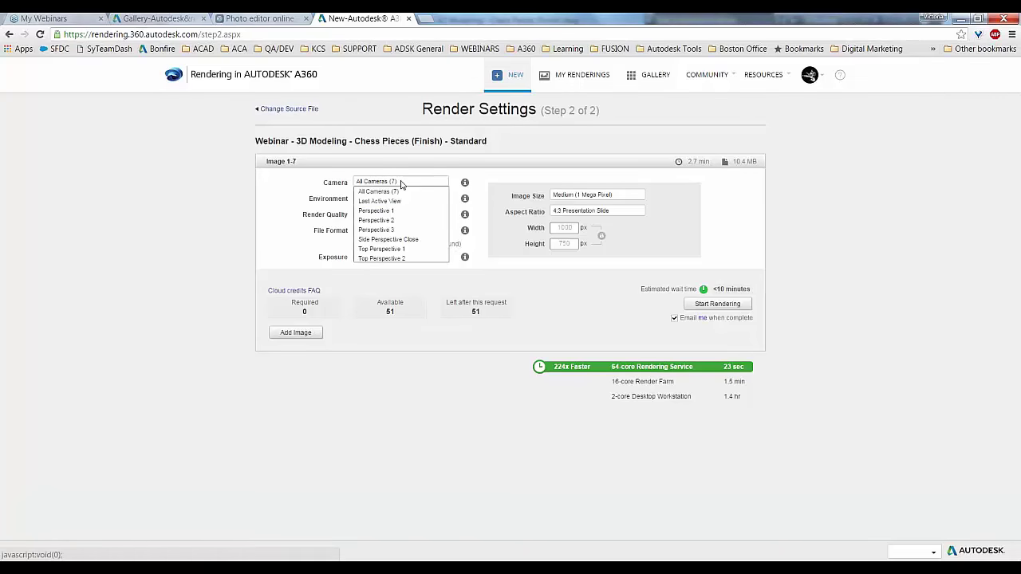
{"action": "left_click", "coordinate": [369, 192]}
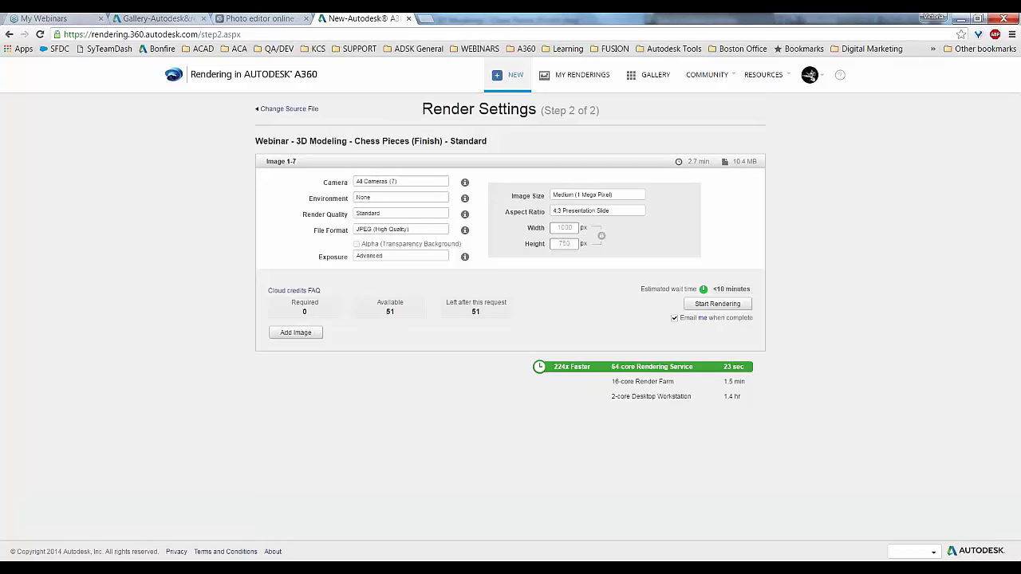
Sign in from the gallery page and expand the second chess webinar project and the MountView Model (Sky Off 7am) project.
{"action": "left_click", "coordinate": [121, 19]}
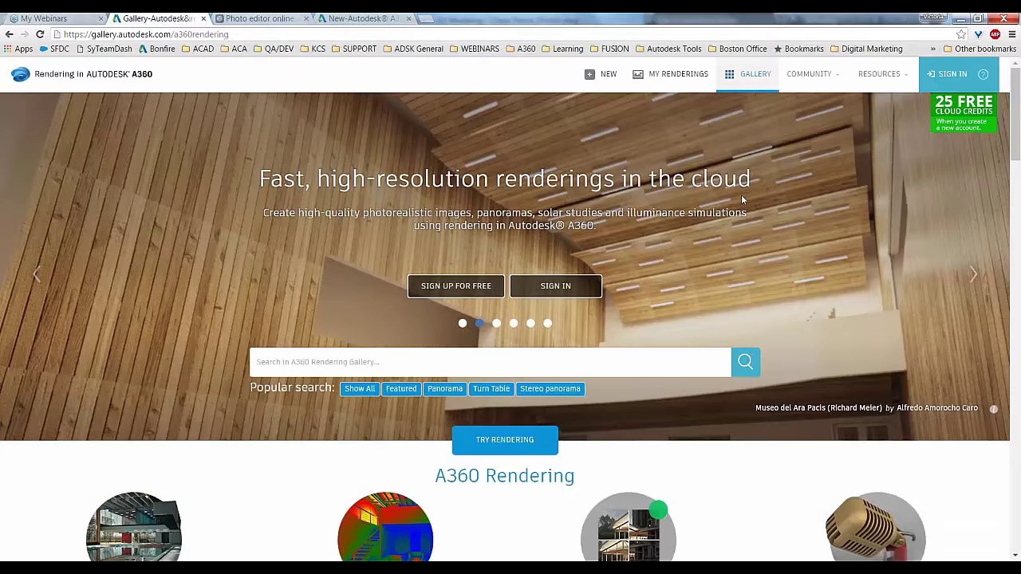
{"action": "left_click", "coordinate": [555, 286]}
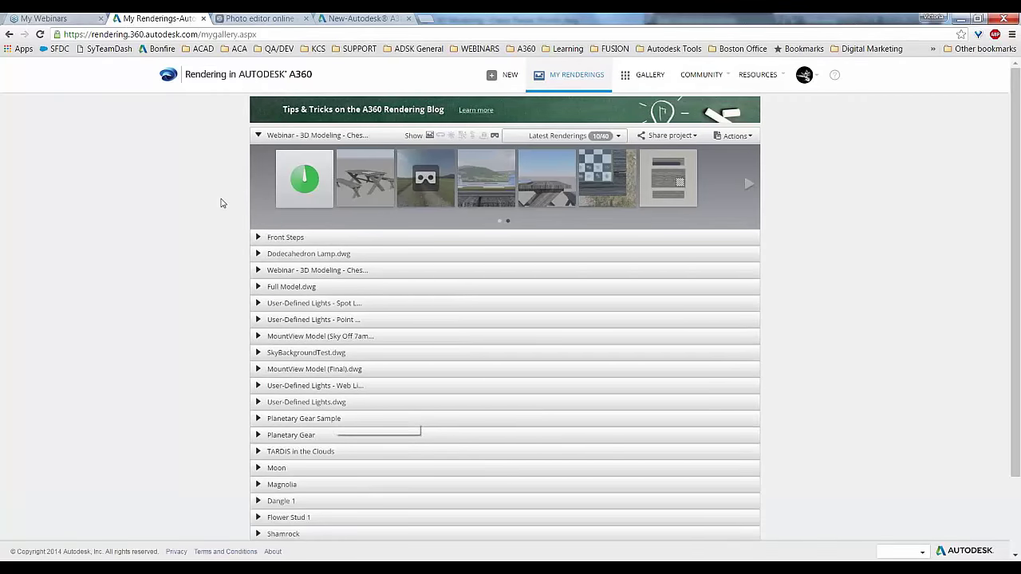
{"action": "left_click", "coordinate": [258, 272]}
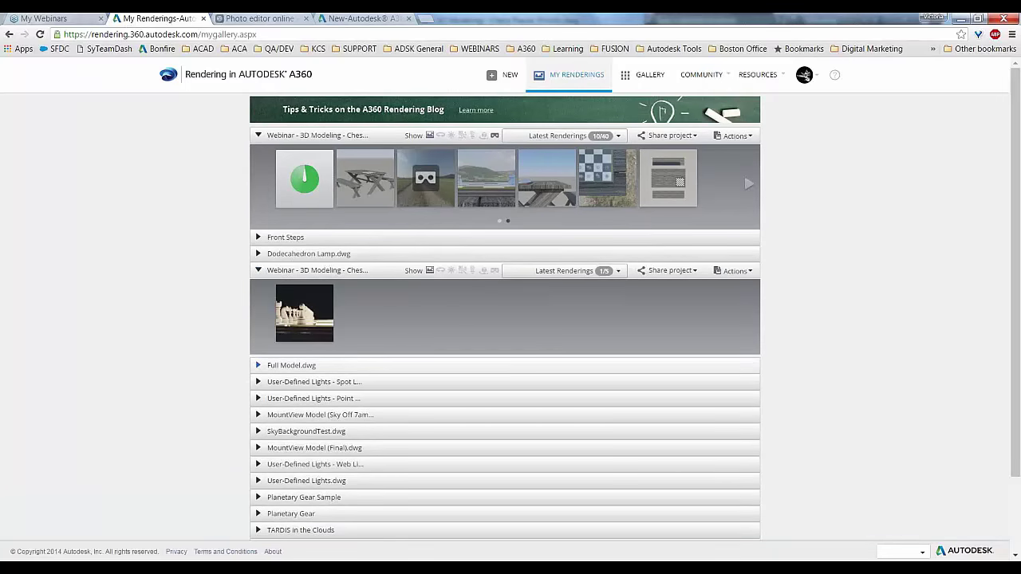
{"action": "left_click", "coordinate": [258, 415]}
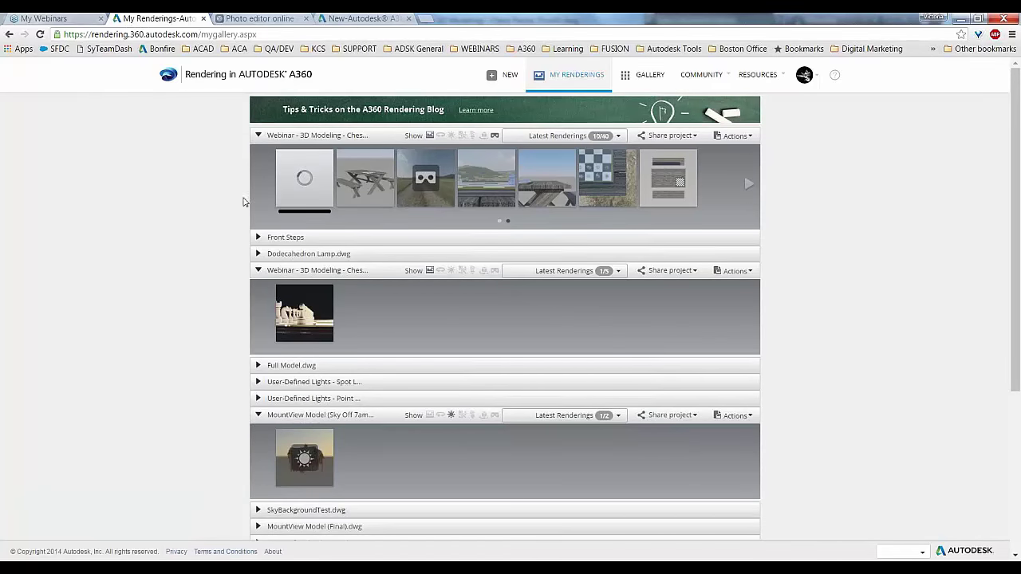
Review the first chess webinar project's latest renderings and switch its filter to show All Renderings.
{"action": "mouse_move", "coordinate": [305, 176]}
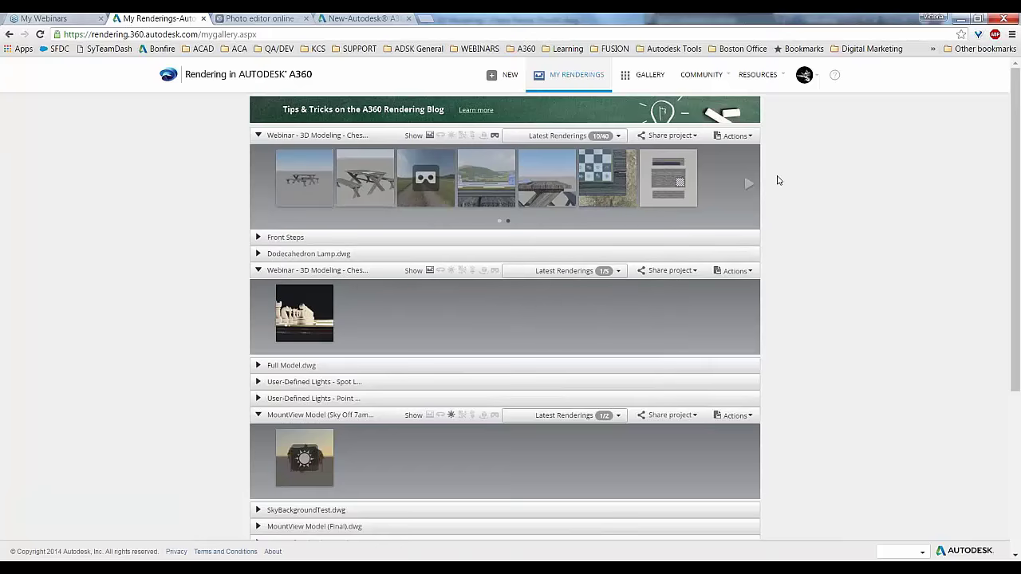
{"action": "left_click", "coordinate": [618, 136]}
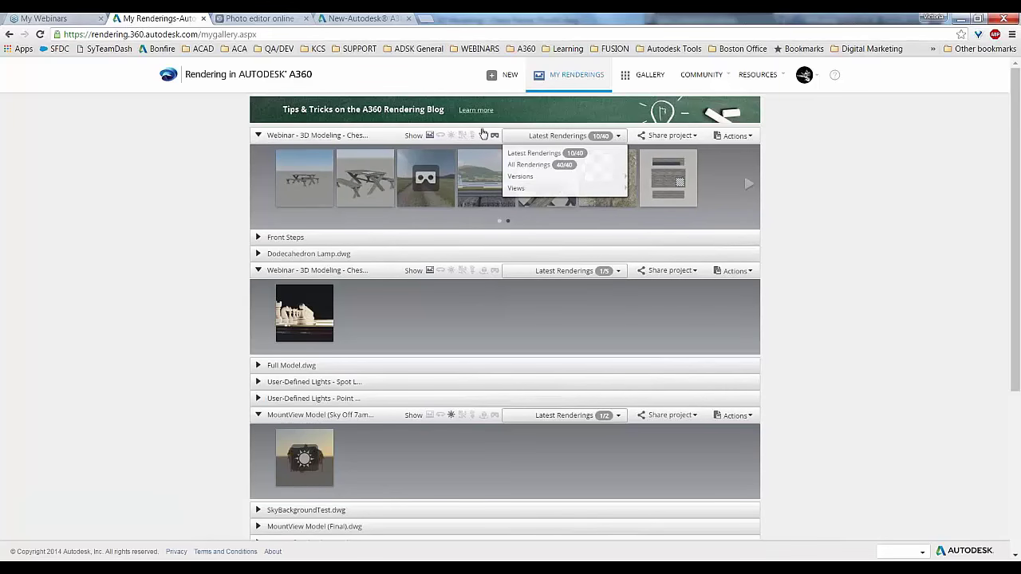
{"action": "mouse_move", "coordinate": [302, 184]}
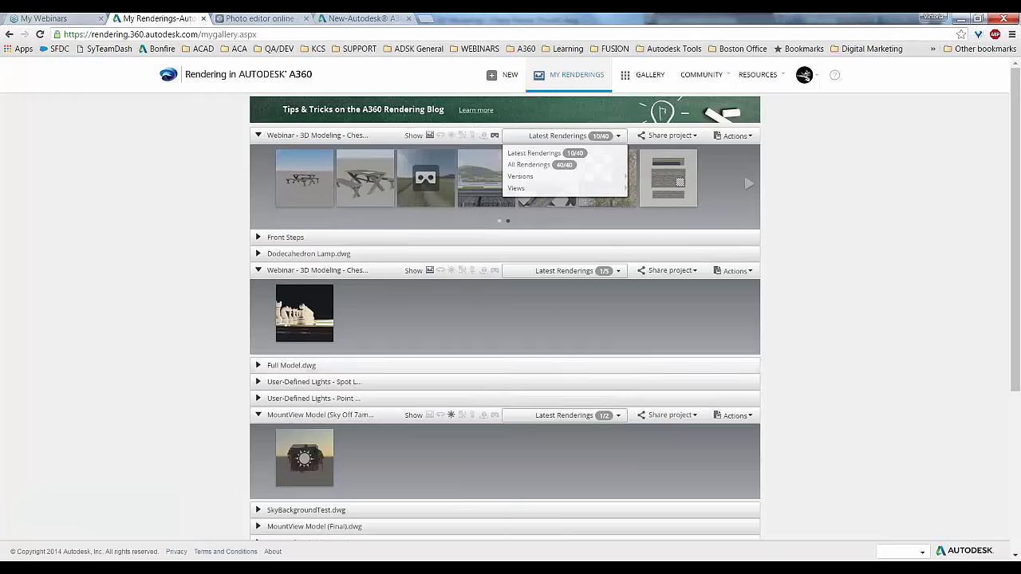
{"action": "left_click", "coordinate": [563, 157]}
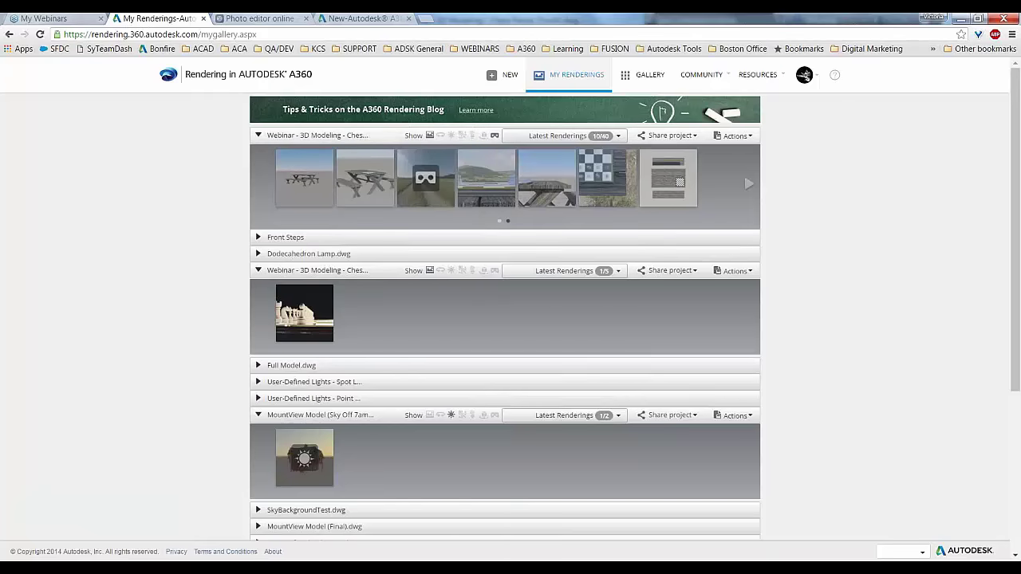
{"action": "left_click", "coordinate": [621, 134]}
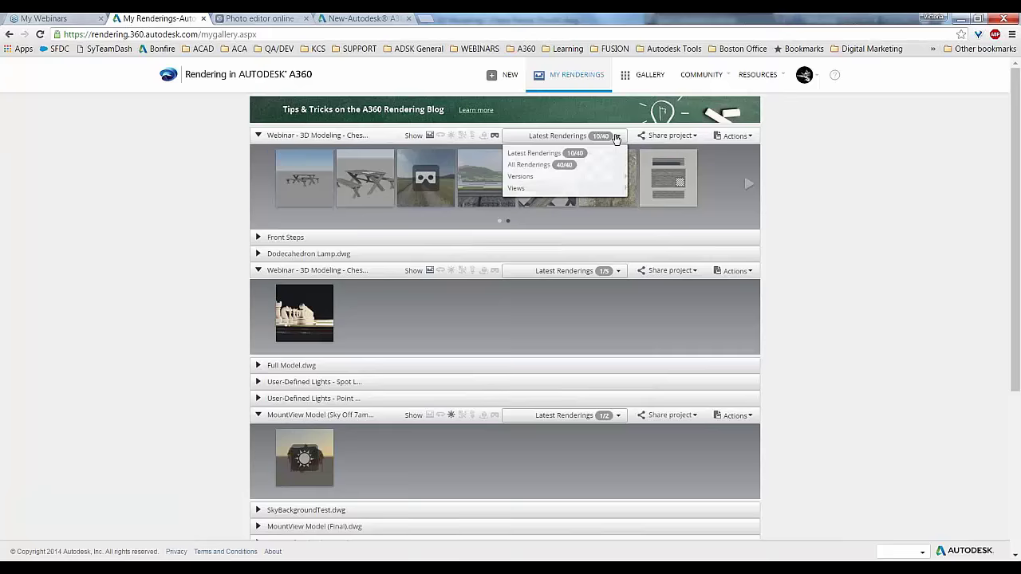
{"action": "left_click", "coordinate": [573, 164]}
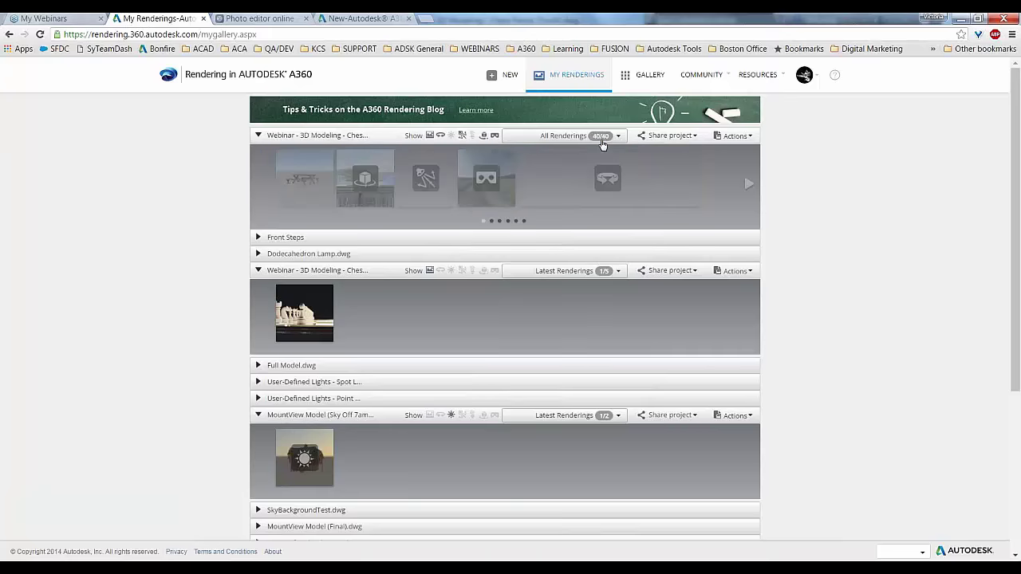
Review the project's Versions and Views filters and show only the renderings of the Top Detail 1 view.
{"action": "left_click", "coordinate": [576, 136]}
{"action": "mouse_move", "coordinate": [550, 177]}
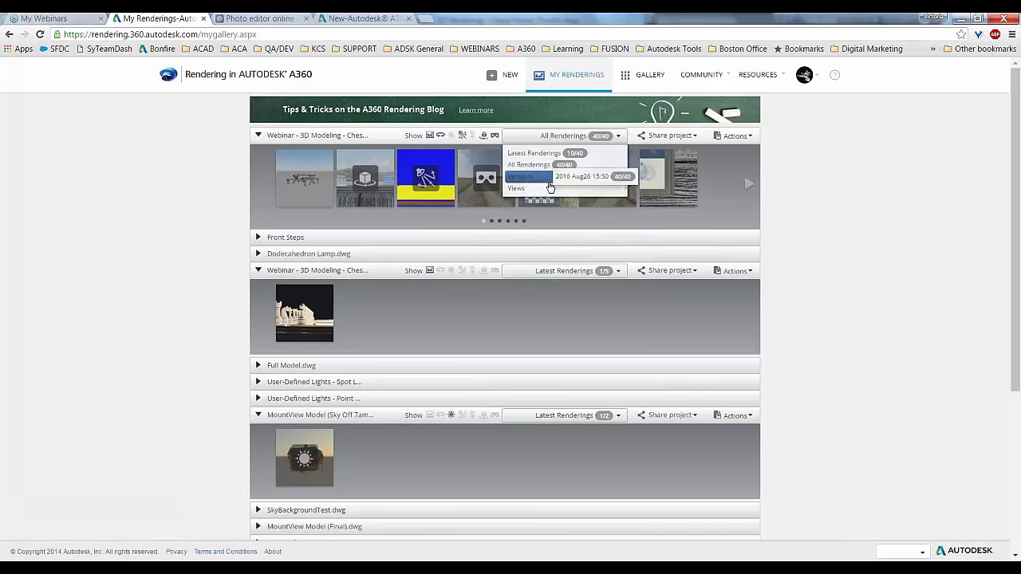
{"action": "mouse_move", "coordinate": [517, 189]}
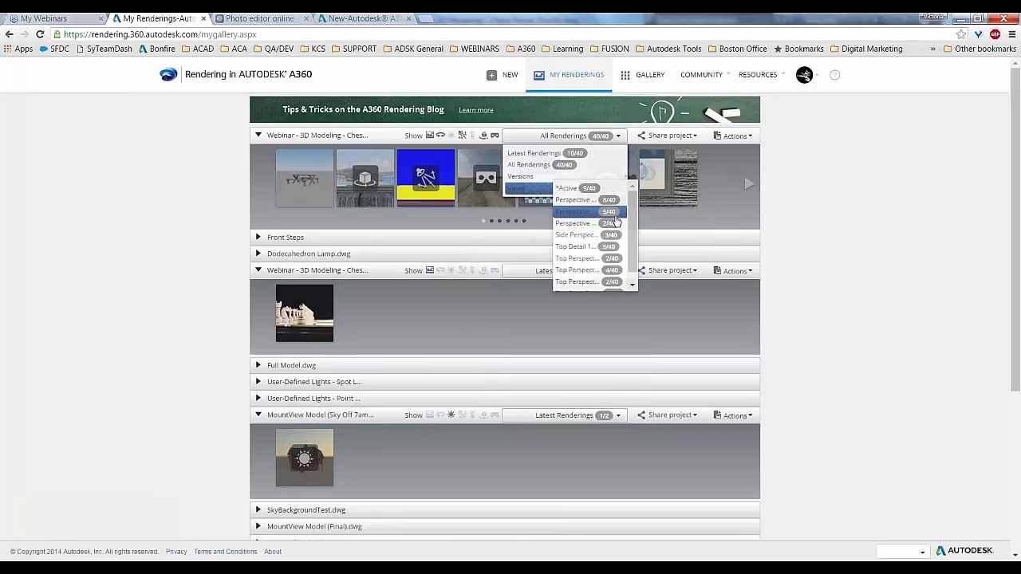
{"action": "scroll", "coordinate": [614, 224], "scroll_direction": "down", "scroll_amount": 2}
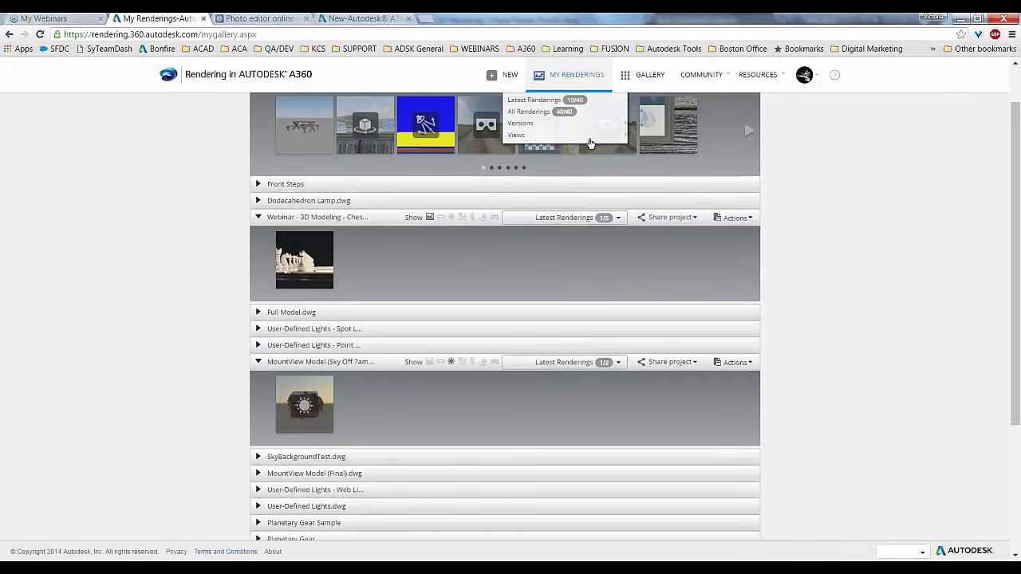
{"action": "mouse_move", "coordinate": [590, 138]}
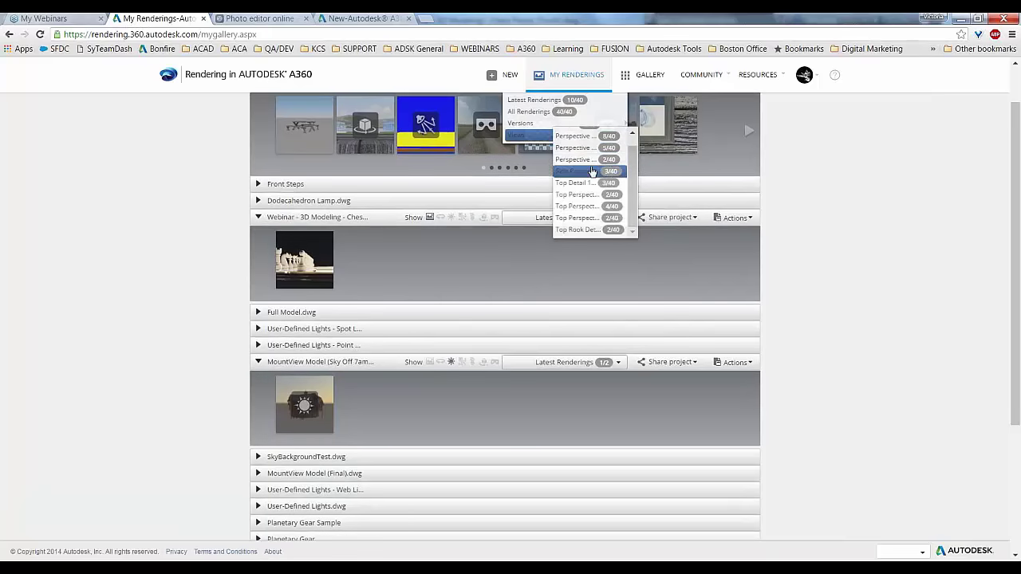
{"action": "left_click", "coordinate": [593, 172]}
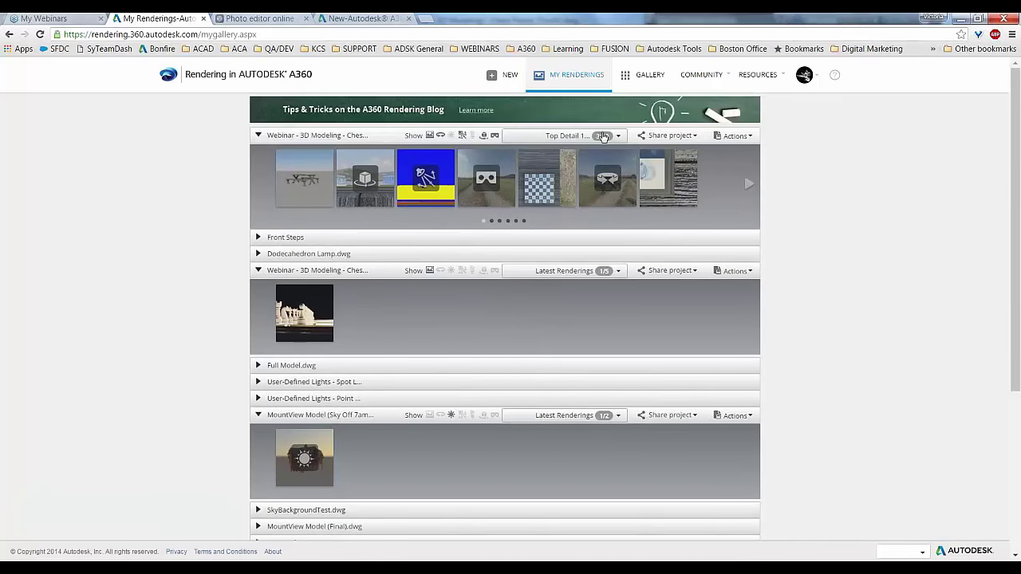
{"action": "left_click", "coordinate": [604, 135]}
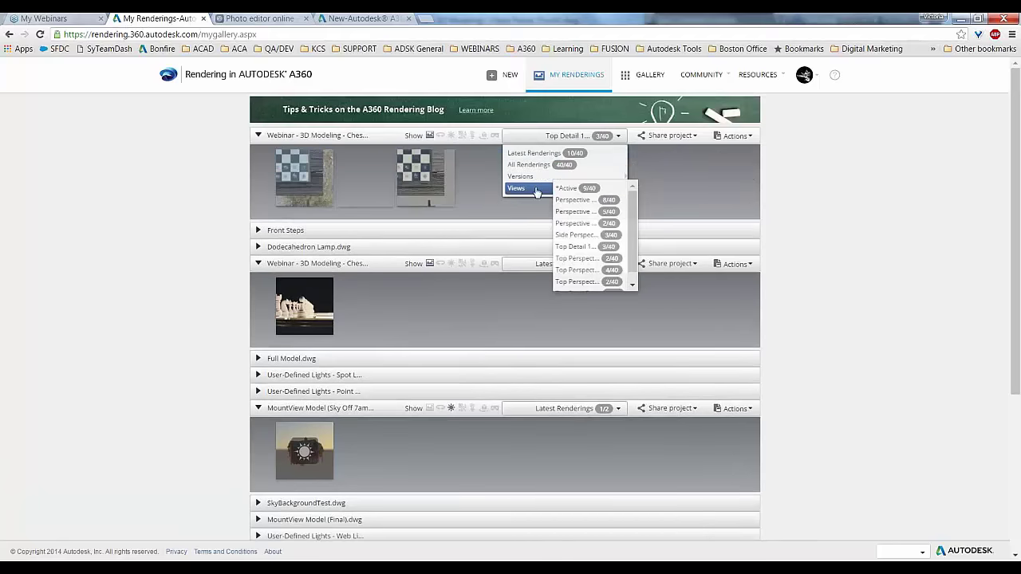
{"action": "left_click", "coordinate": [148, 171]}
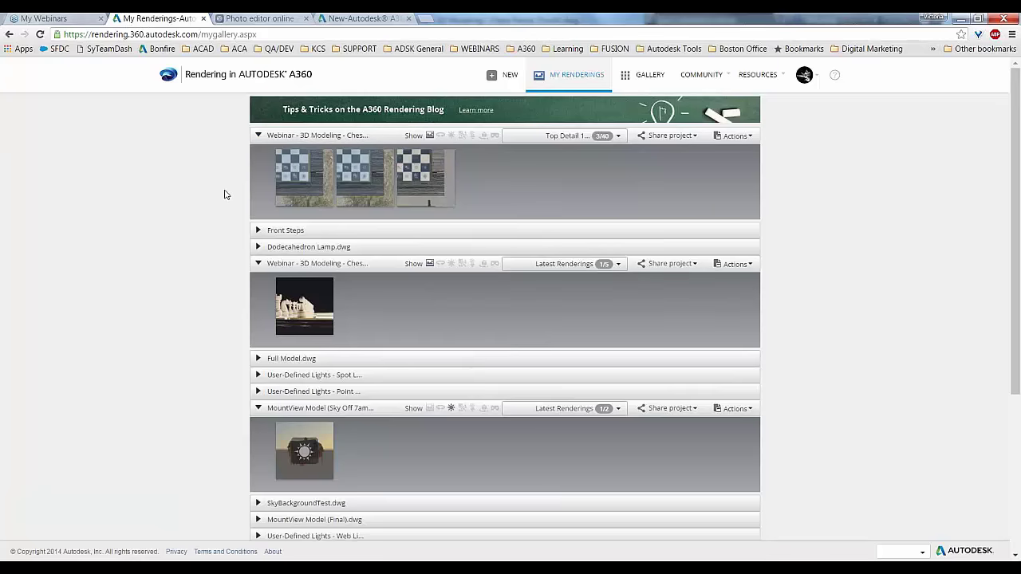
{"action": "left_click", "coordinate": [603, 137]}
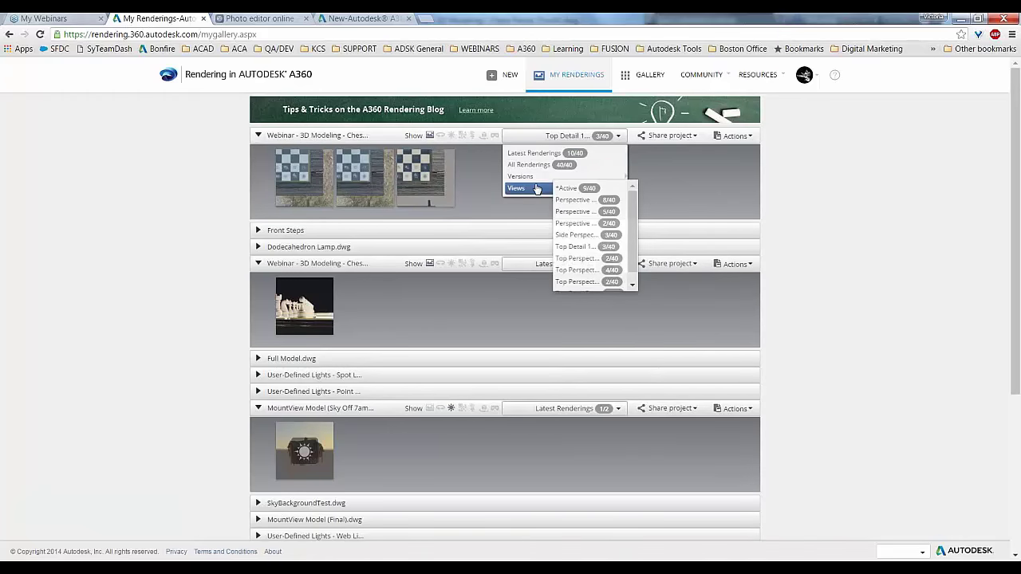
{"action": "left_click", "coordinate": [121, 189]}
Open the first Top Detail 1 rendering at preview size and examine its render details.
{"action": "mouse_move", "coordinate": [303, 177]}
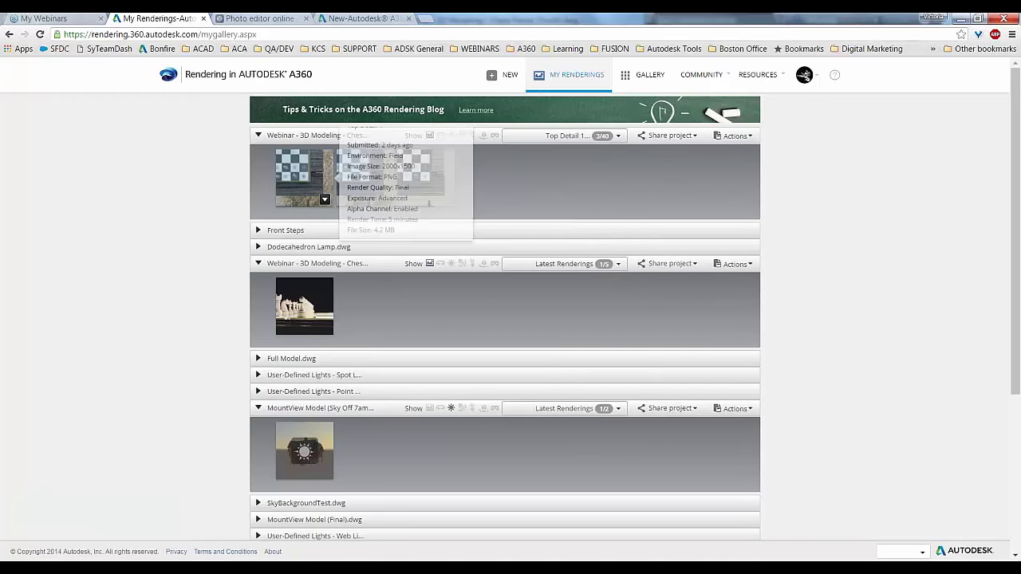
{"action": "left_click", "coordinate": [303, 180]}
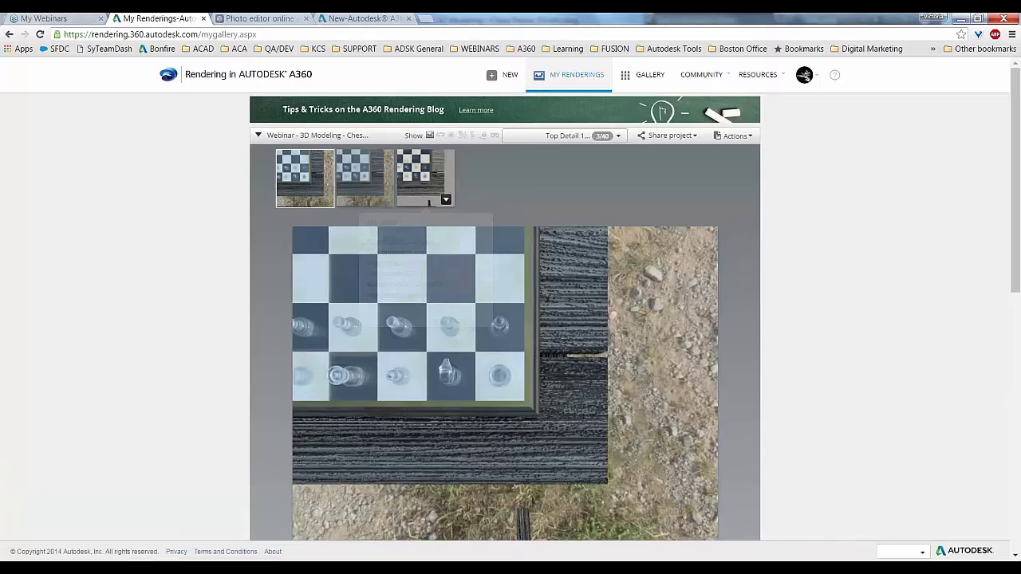
{"action": "scroll", "coordinate": [184, 265], "scroll_direction": "down", "scroll_amount": 1}
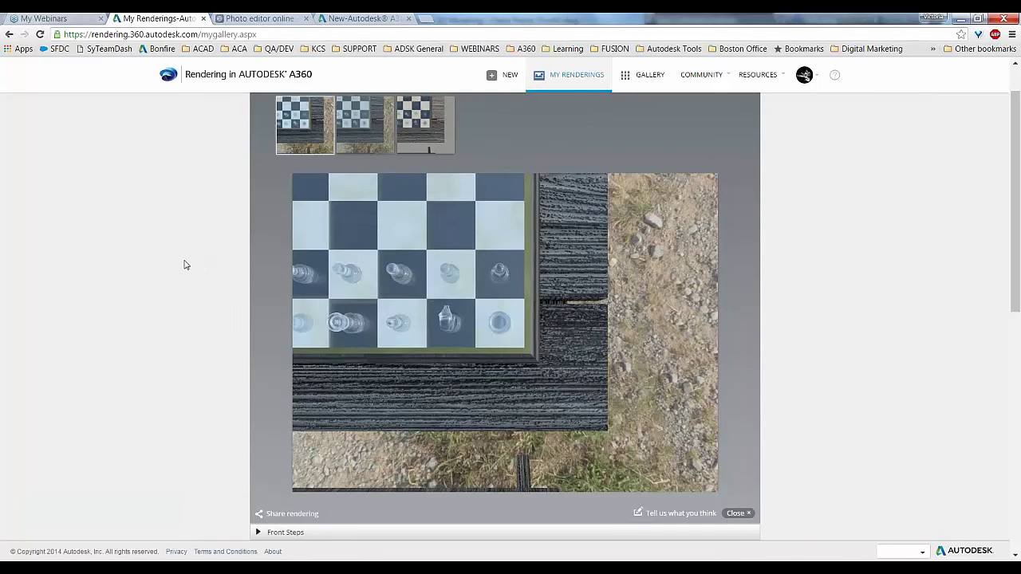
{"action": "mouse_move", "coordinate": [317, 146]}
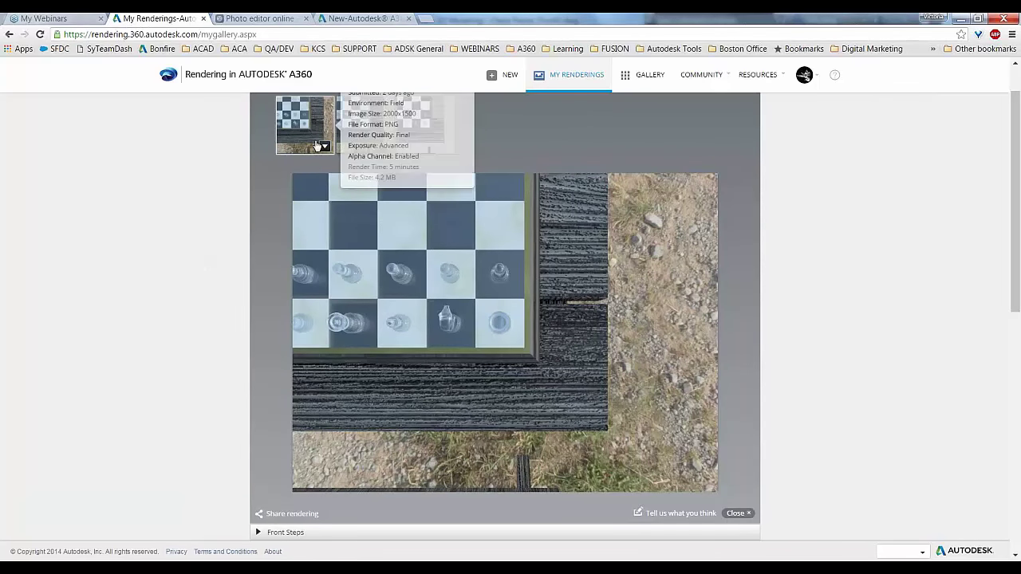
{"action": "mouse_move", "coordinate": [361, 120]}
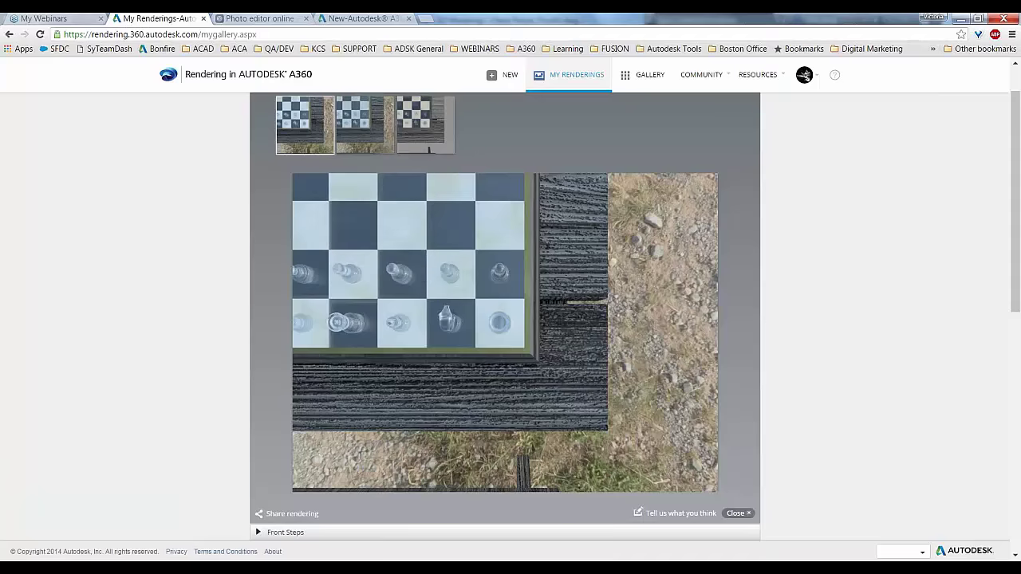
Compare the third, second and first Top Detail 1 renderings in the enlarged preview, examining their backgrounds and glass pieces.
{"action": "left_click", "coordinate": [426, 123]}
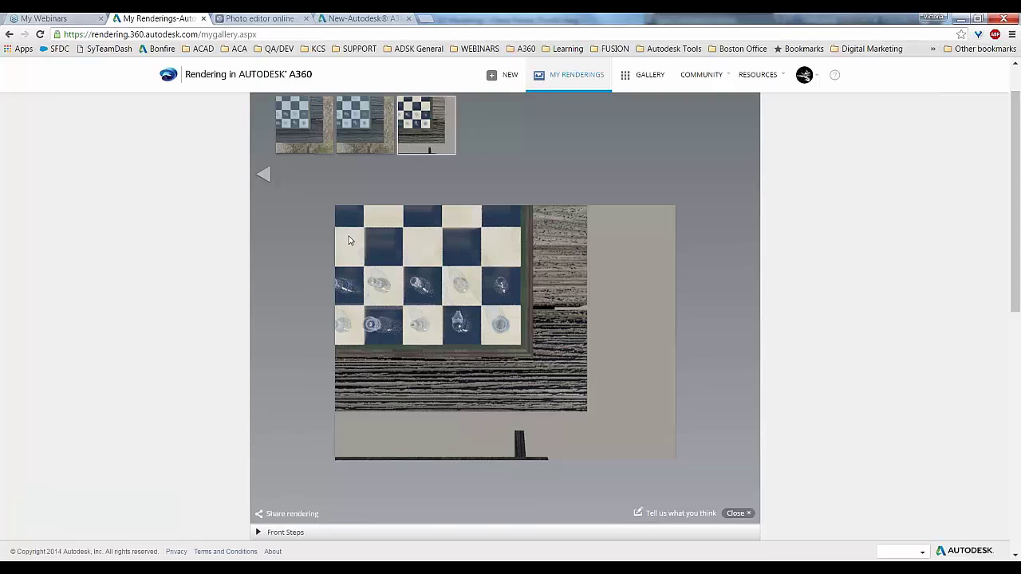
{"action": "mouse_move", "coordinate": [363, 129]}
{"action": "left_click", "coordinate": [363, 122]}
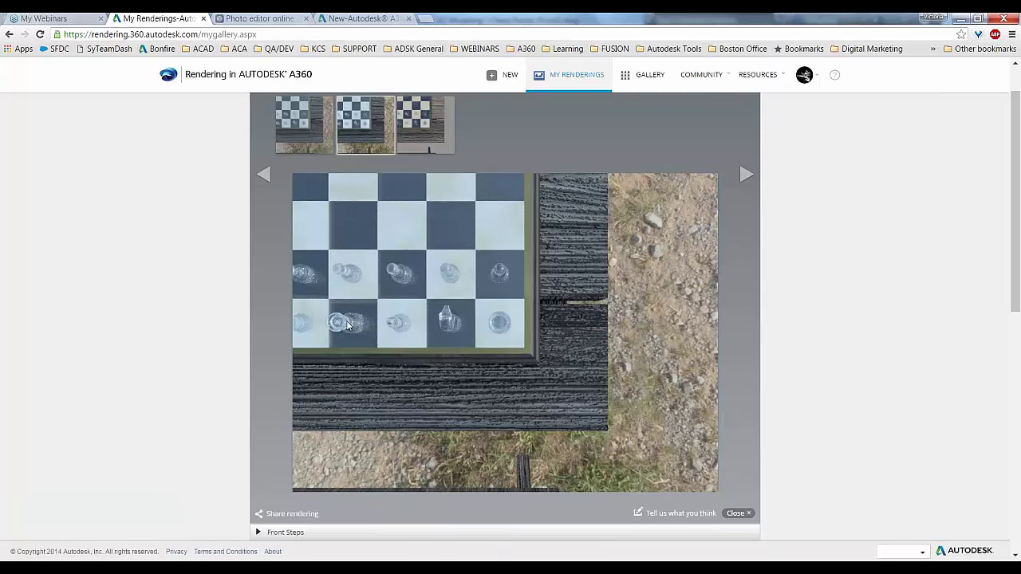
{"action": "mouse_move", "coordinate": [292, 125]}
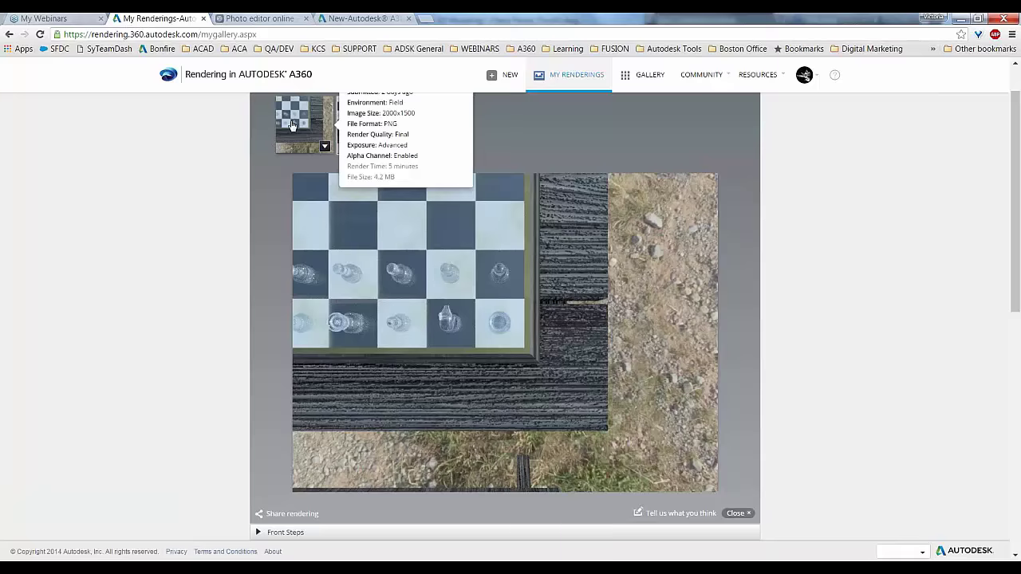
{"action": "scroll", "coordinate": [261, 187], "scroll_direction": "up", "scroll_amount": 1}
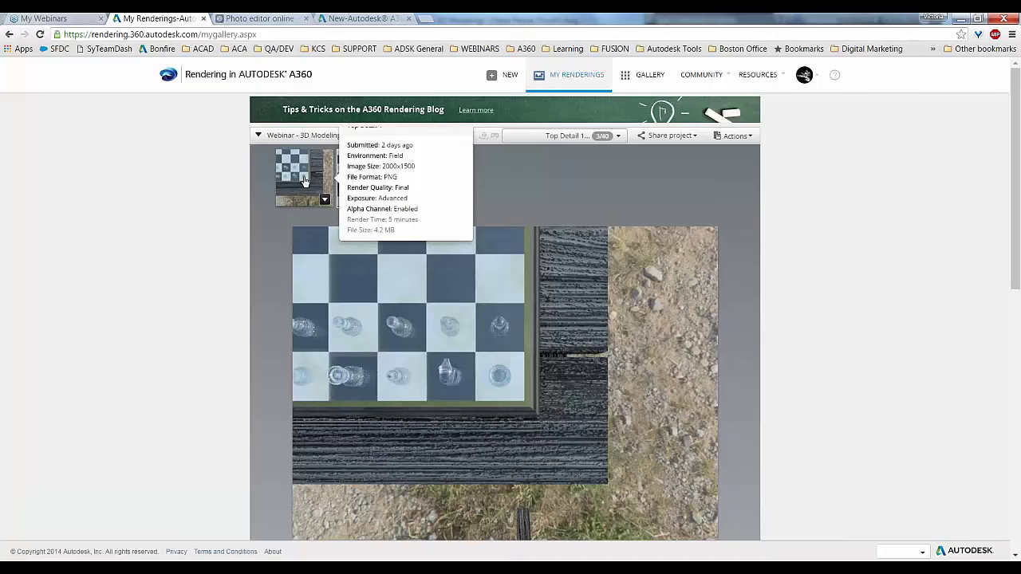
{"action": "left_click", "coordinate": [304, 180]}
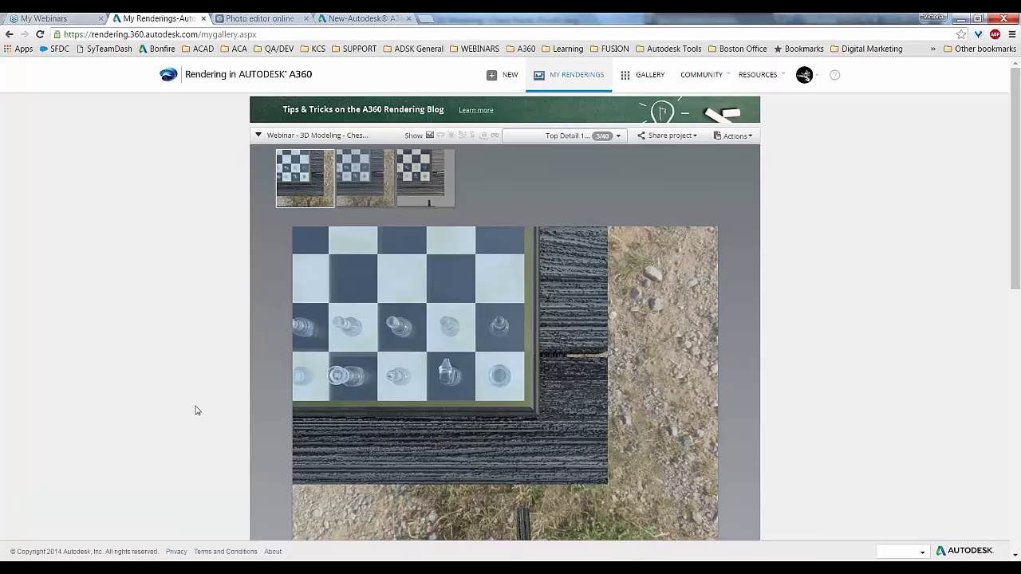
{"action": "scroll", "coordinate": [195, 410], "scroll_direction": "down", "scroll_amount": 1}
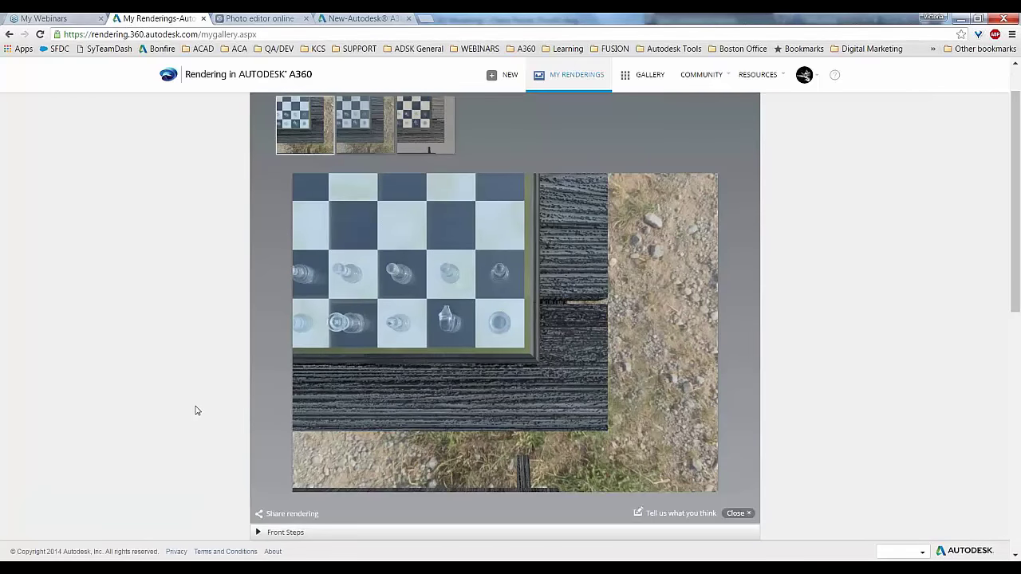
{"action": "scroll", "coordinate": [196, 410], "scroll_direction": "up", "scroll_amount": 1}
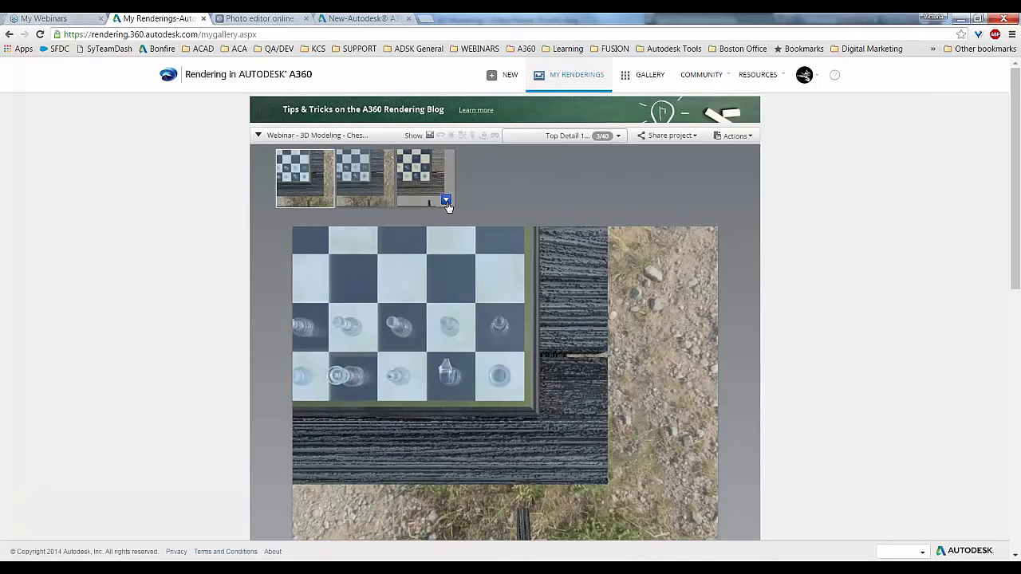
Start re-rendering the third Top Detail 1 image using new settings, with the Environment set to Field.
{"action": "left_click", "coordinate": [446, 200]}
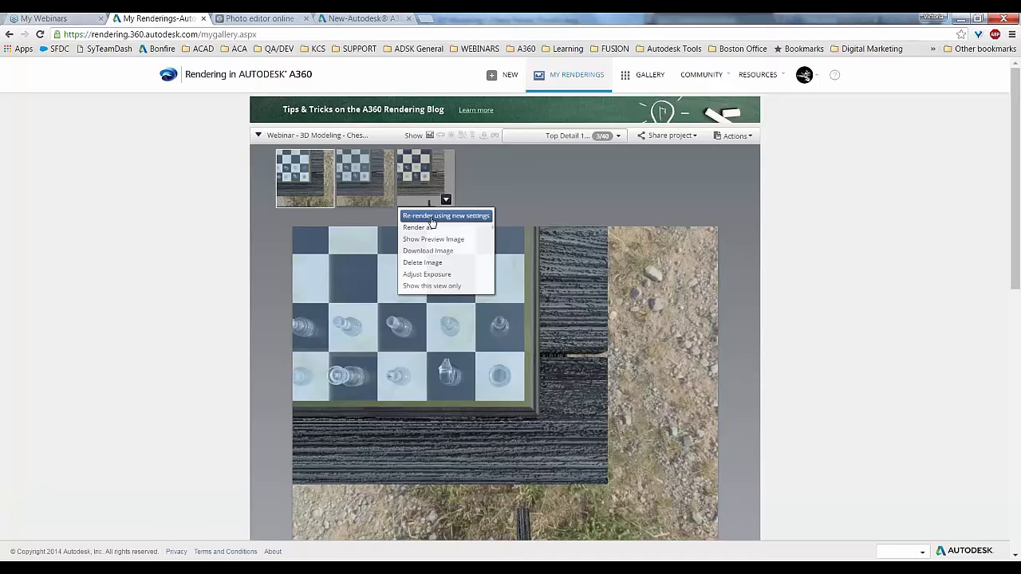
{"action": "left_click", "coordinate": [431, 217]}
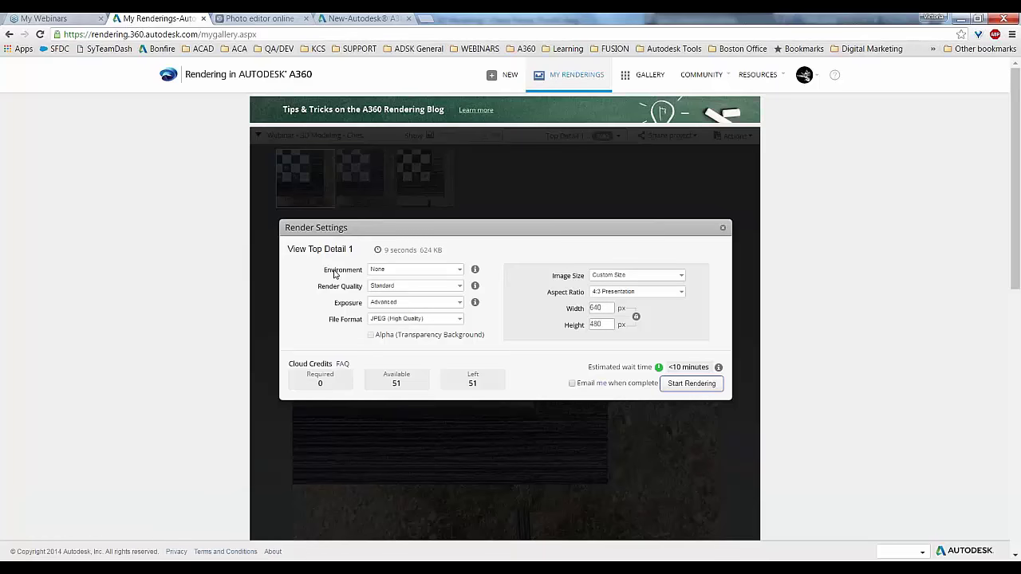
{"action": "left_click", "coordinate": [459, 273]}
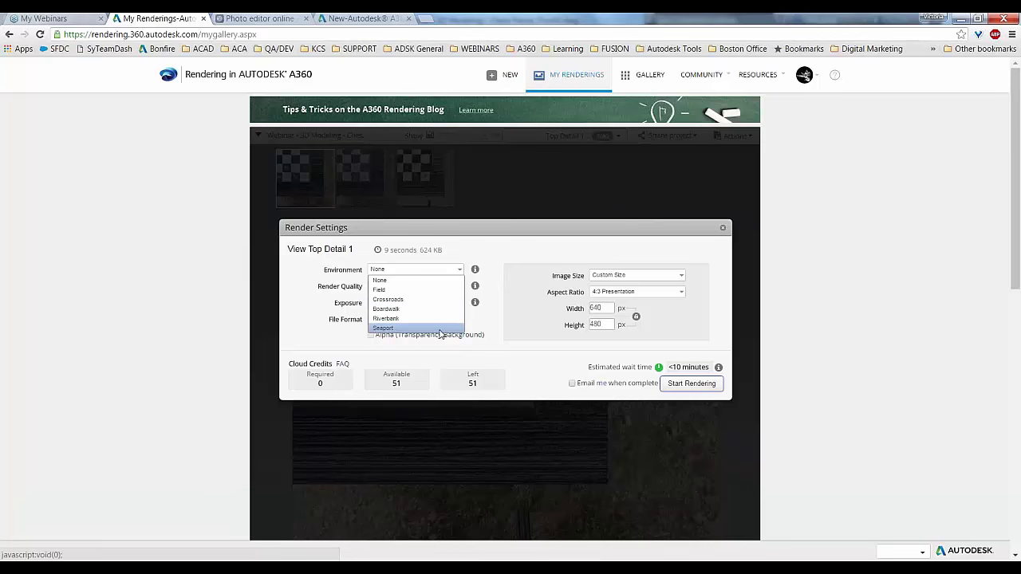
{"action": "left_click", "coordinate": [317, 292]}
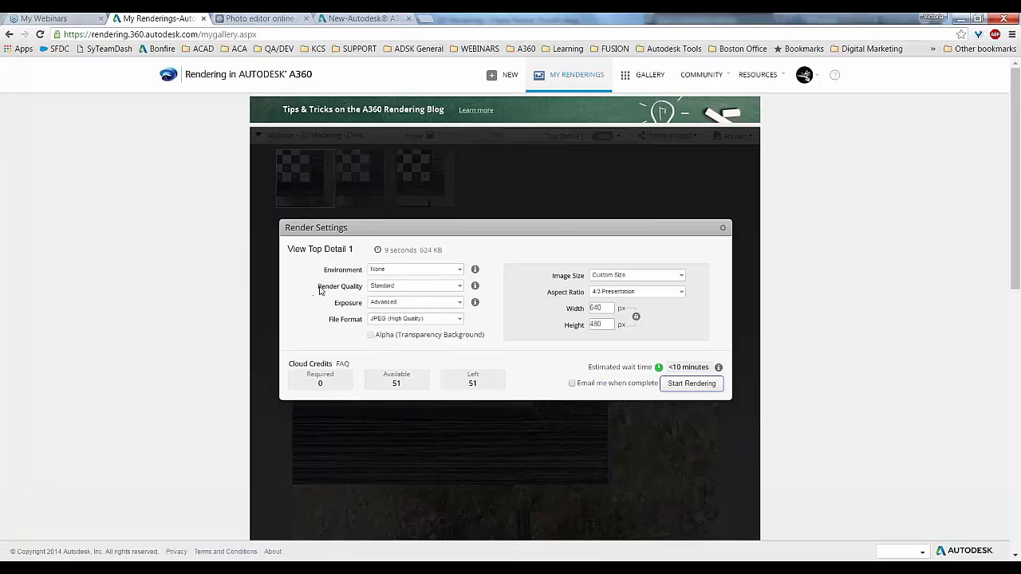
{"action": "left_click", "coordinate": [397, 269]}
{"action": "left_click", "coordinate": [389, 289]}
Review the Render Quality, Exposure and File Format options offered for the Top Detail 1 rendering.
{"action": "left_click", "coordinate": [458, 288]}
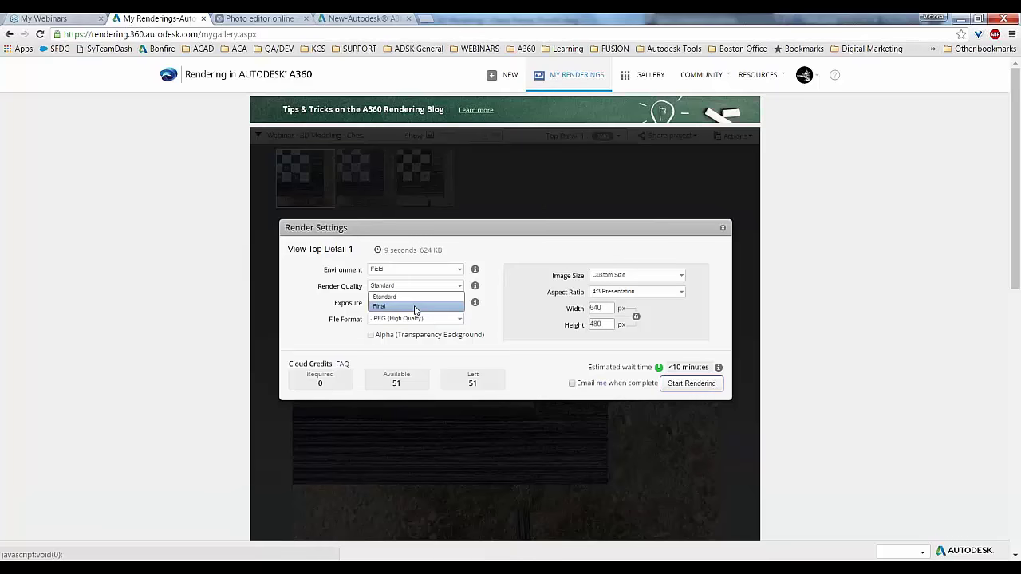
{"action": "left_click", "coordinate": [331, 305]}
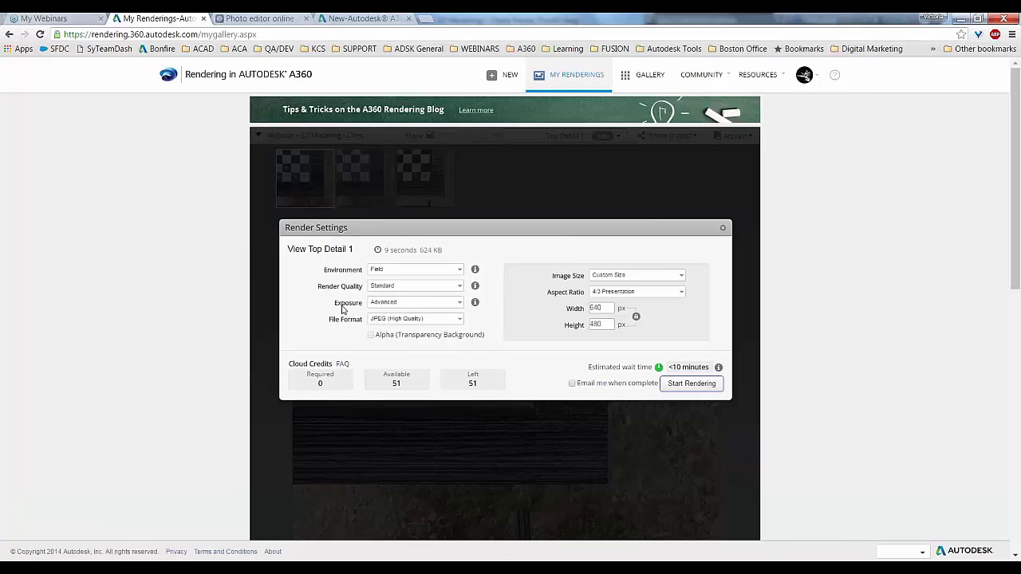
{"action": "left_click", "coordinate": [460, 304]}
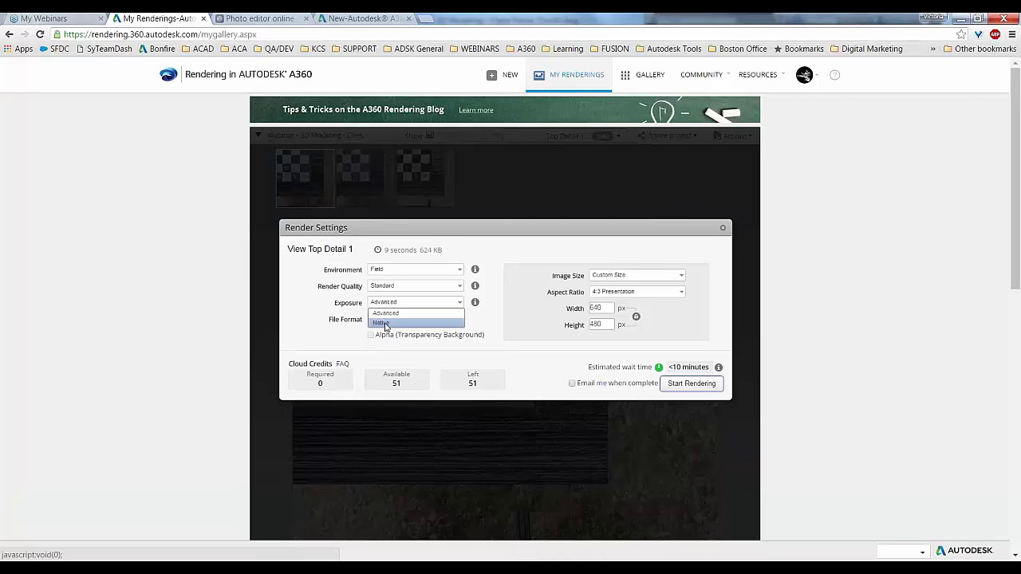
{"action": "left_click", "coordinate": [316, 318]}
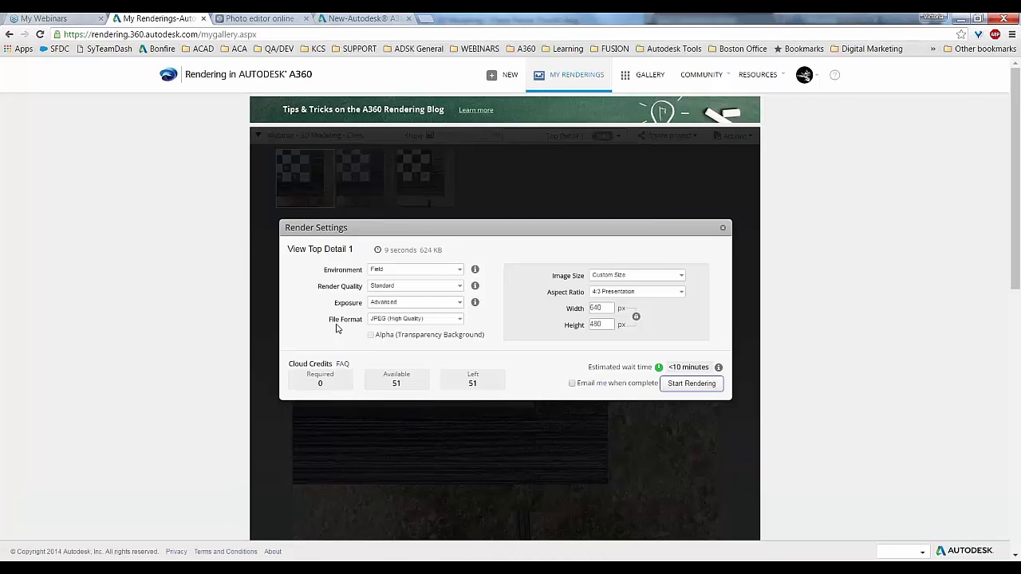
{"action": "left_click", "coordinate": [409, 320]}
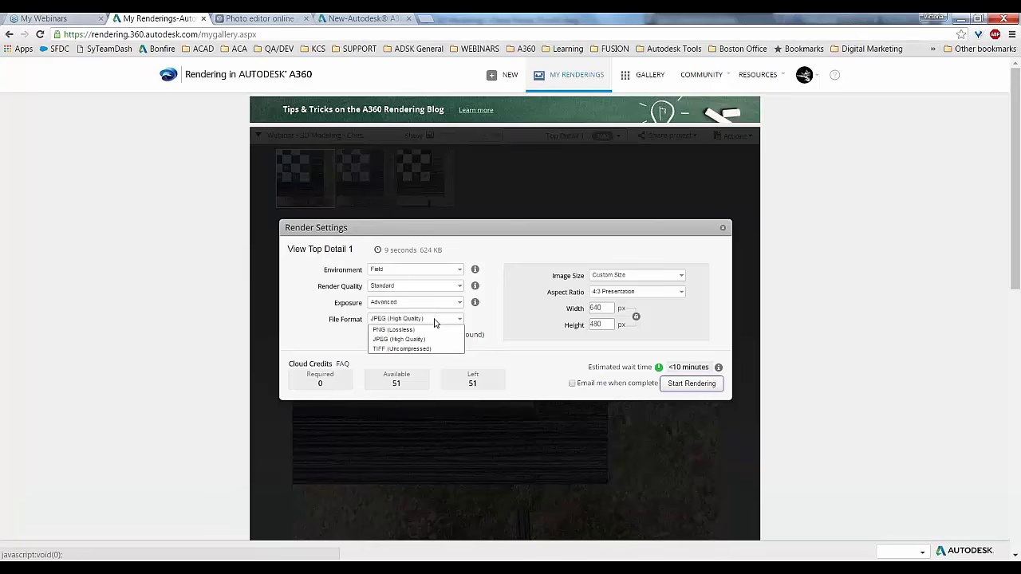
{"action": "left_click", "coordinate": [325, 321]}
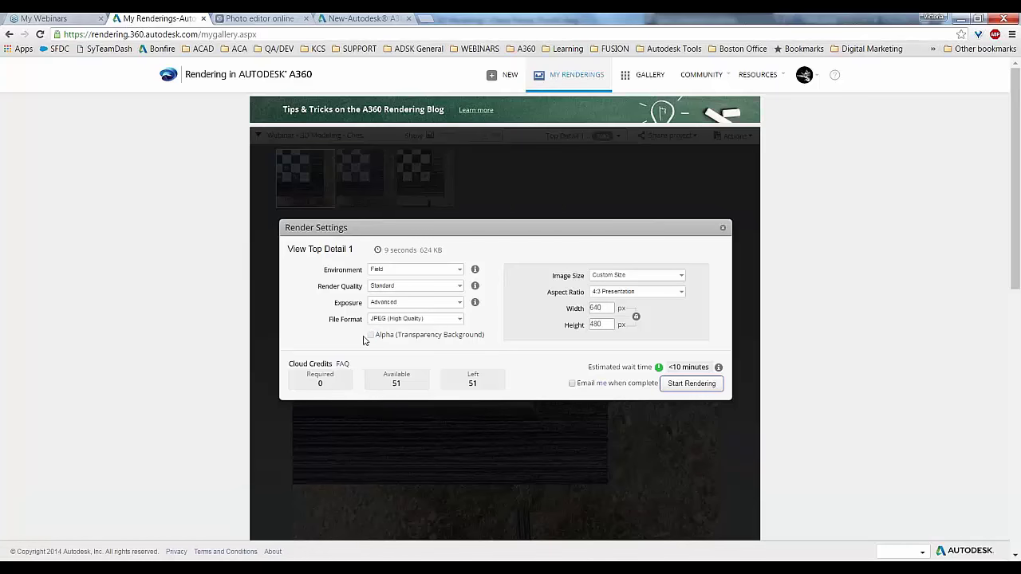
Set the File Format to PNG (Lossless) with Alpha (Transparency Background) enabled, and review the available Environment options.
{"action": "left_click", "coordinate": [389, 318]}
{"action": "left_click", "coordinate": [390, 330]}
{"action": "left_click", "coordinate": [370, 335]}
{"action": "left_click", "coordinate": [431, 270]}
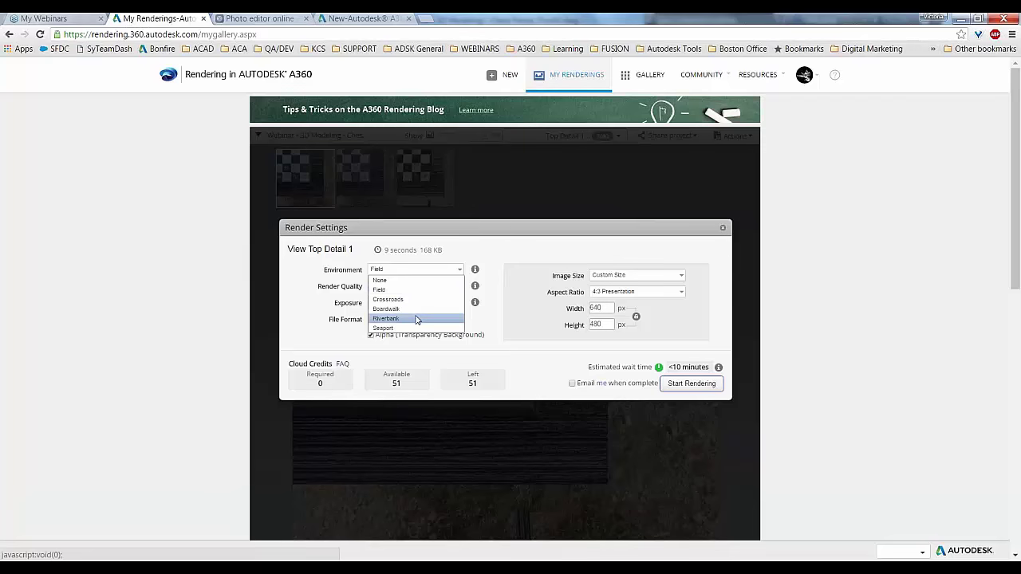
{"action": "left_click", "coordinate": [333, 311]}
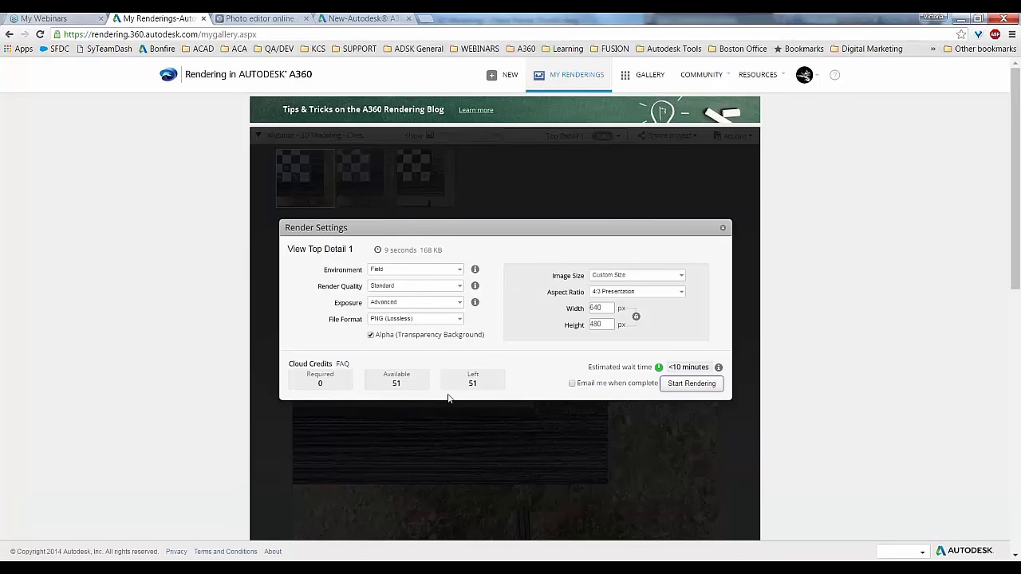
Try Final Render Quality with the Maximum (16 Mega Pixel) Image Size, and check the allowed width range.
{"action": "left_click", "coordinate": [391, 287]}
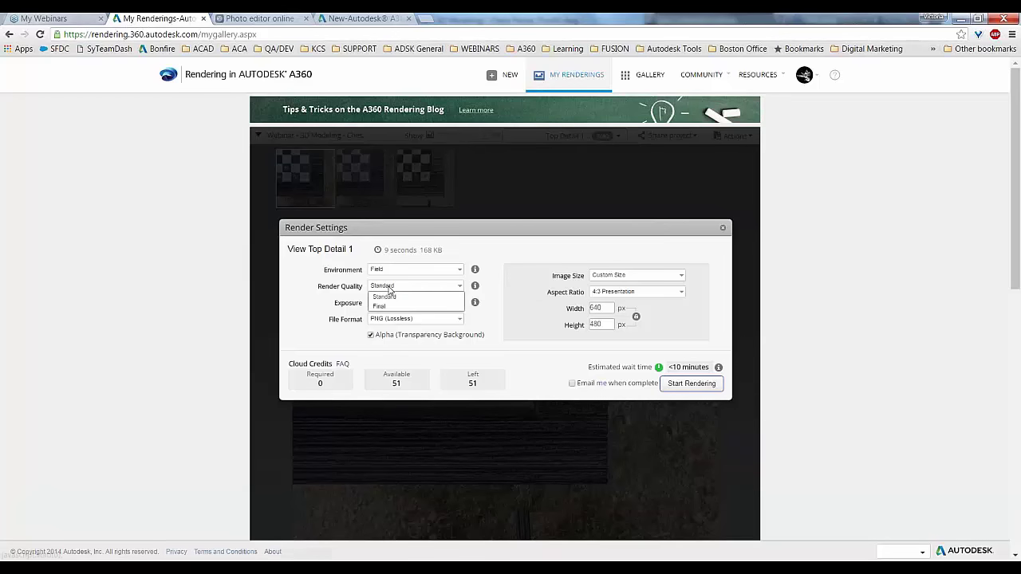
{"action": "left_click", "coordinate": [384, 305]}
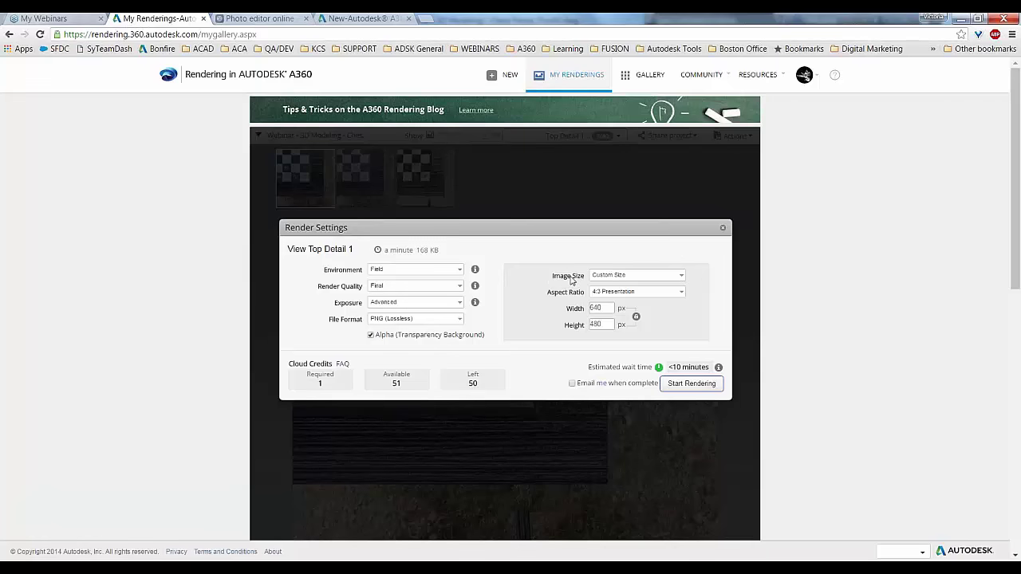
{"action": "left_click", "coordinate": [673, 276]}
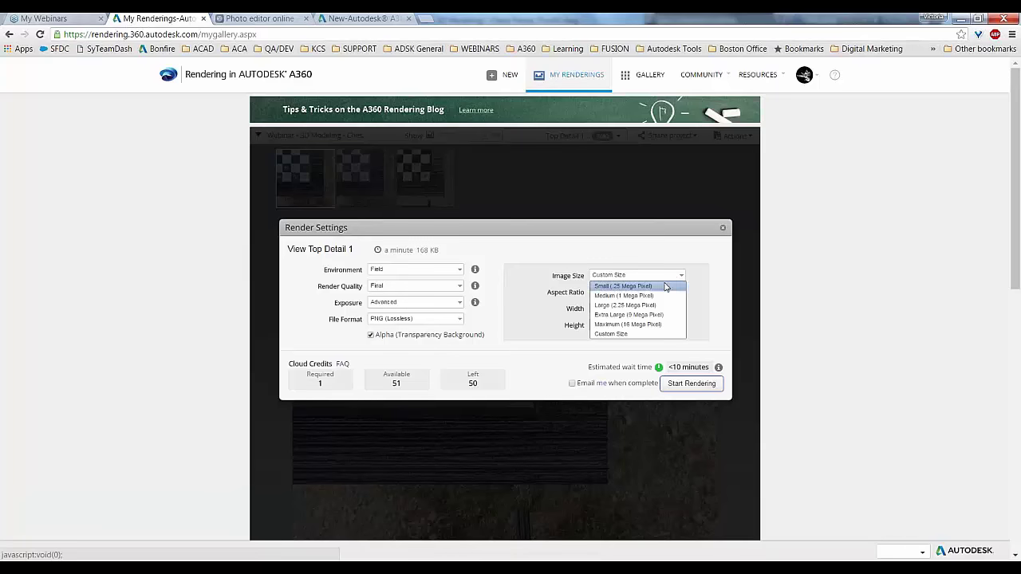
{"action": "left_click", "coordinate": [646, 326]}
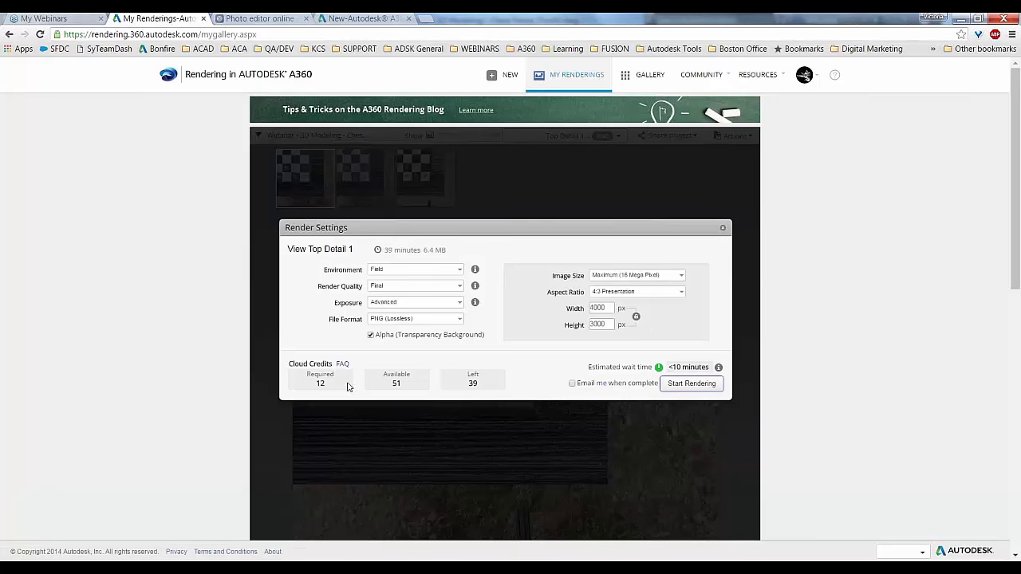
{"action": "double_click", "coordinate": [599, 307]}
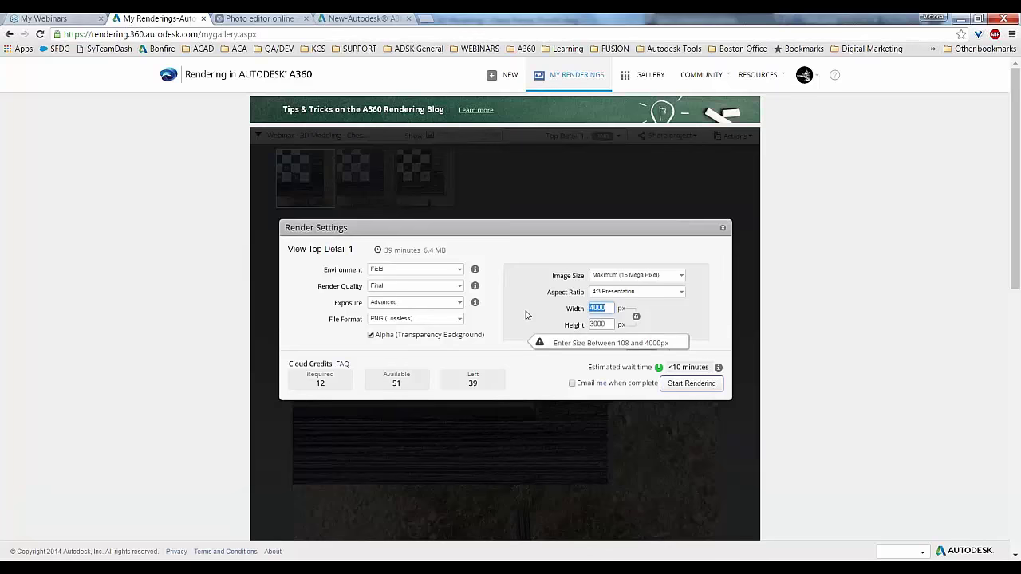
{"action": "left_click", "coordinate": [550, 321]}
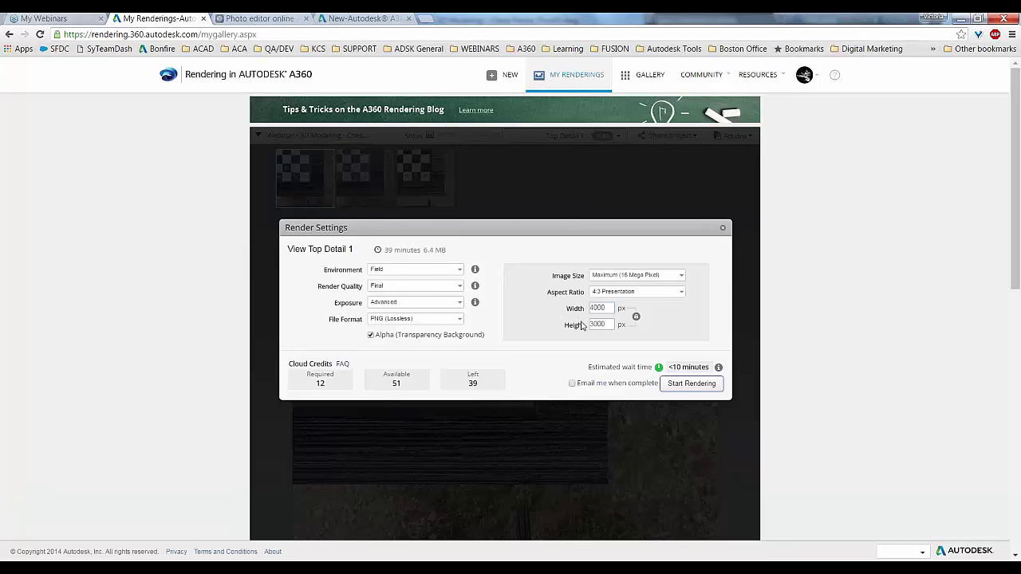
Apply the 16:9 Widescreen proportions to the image and set the Aspect Ratio to Custom Aspect Ratio.
{"action": "left_click", "coordinate": [680, 293]}
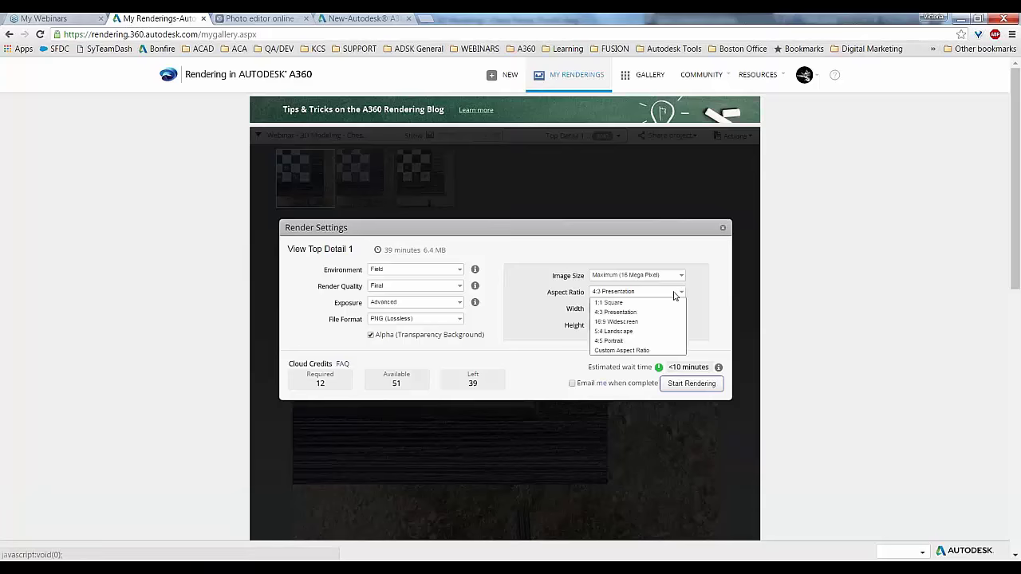
{"action": "left_click", "coordinate": [652, 351]}
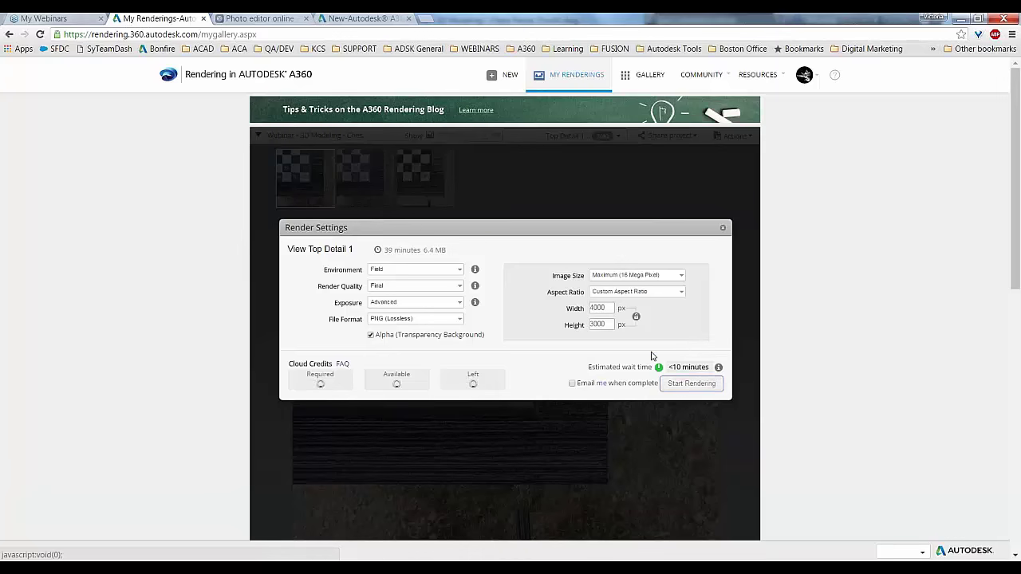
{"action": "left_click", "coordinate": [658, 292]}
{"action": "left_click", "coordinate": [634, 323]}
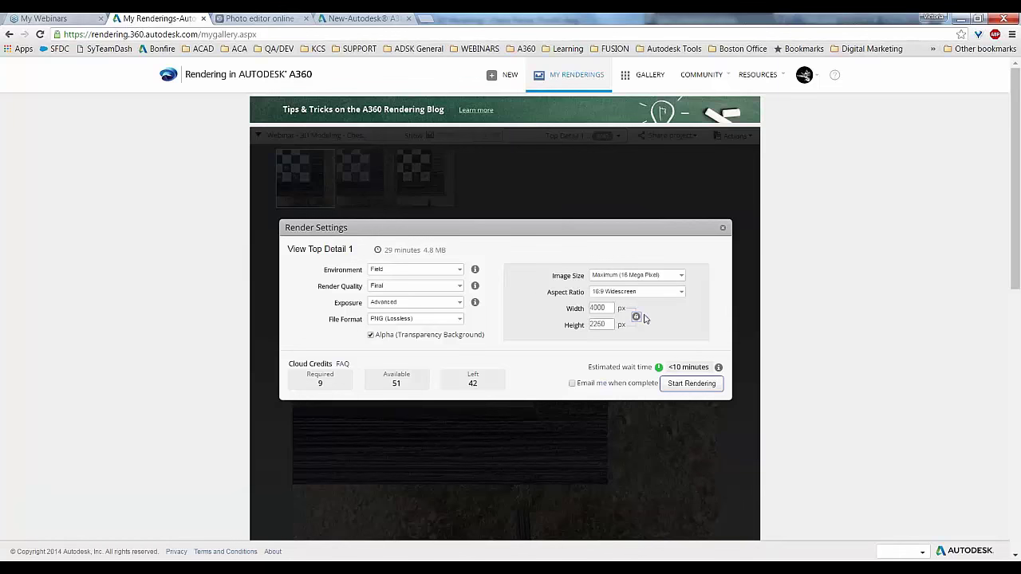
{"action": "left_click", "coordinate": [682, 294]}
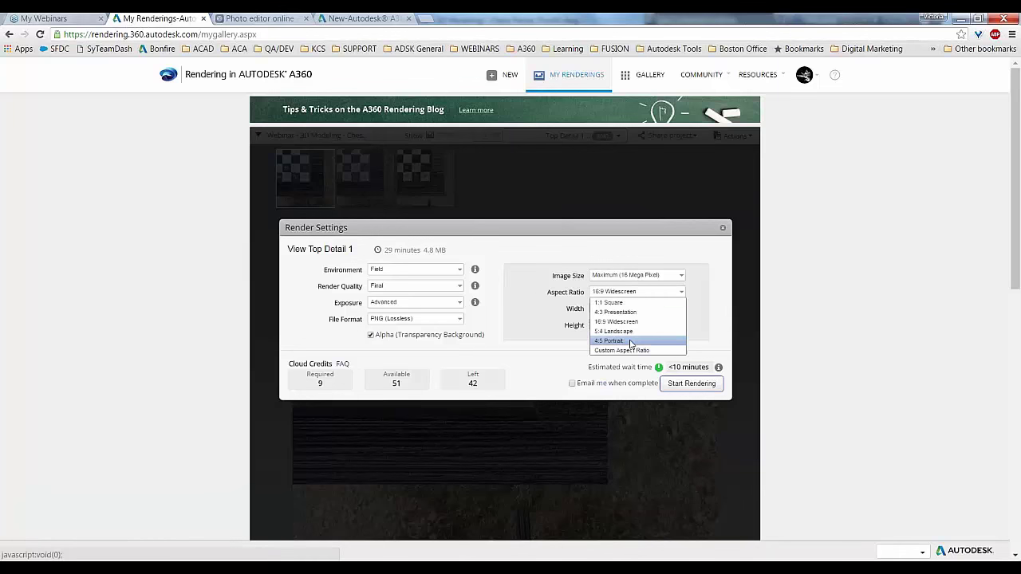
{"action": "left_click", "coordinate": [630, 350]}
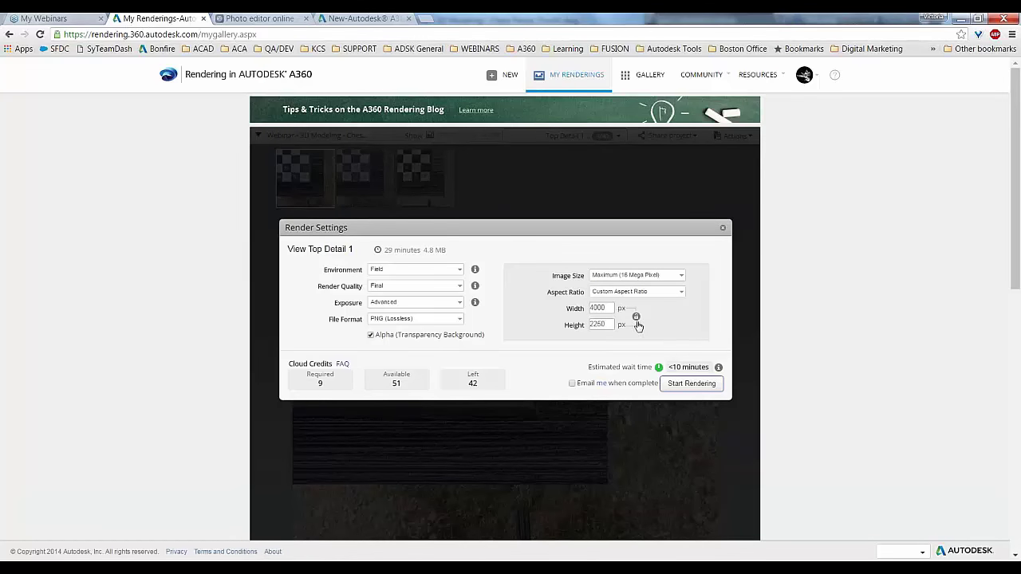
Set the Render Quality to Standard and the Image Size to Medium (1 Mega Pixel), and start the rendering.
{"action": "left_click", "coordinate": [450, 287]}
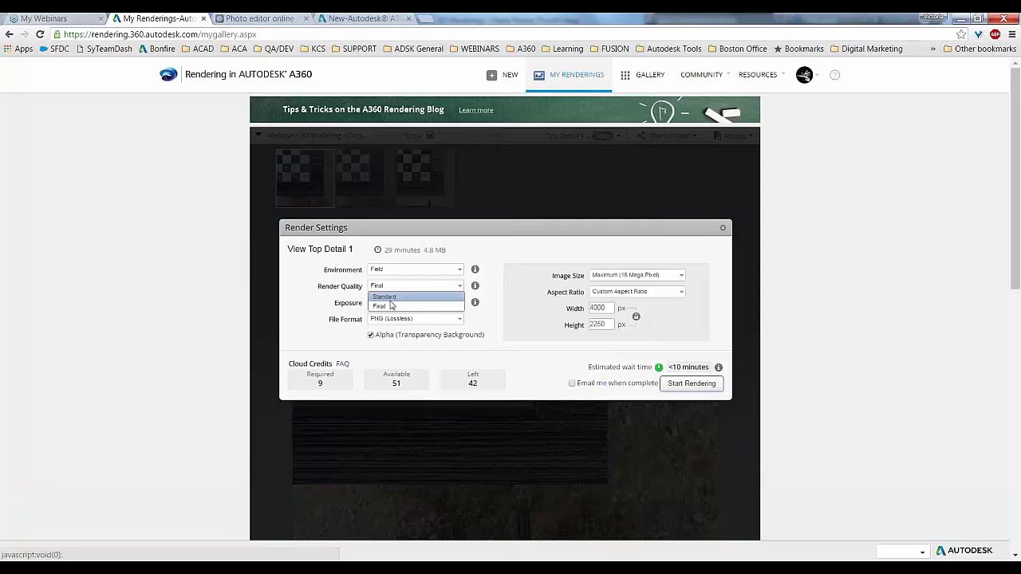
{"action": "left_click", "coordinate": [389, 298]}
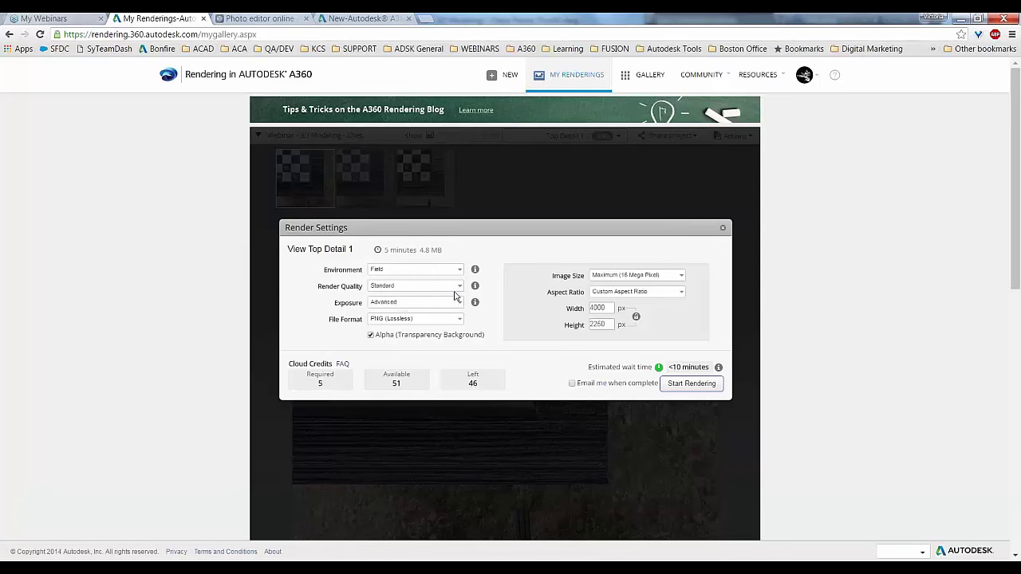
{"action": "left_click", "coordinate": [624, 277]}
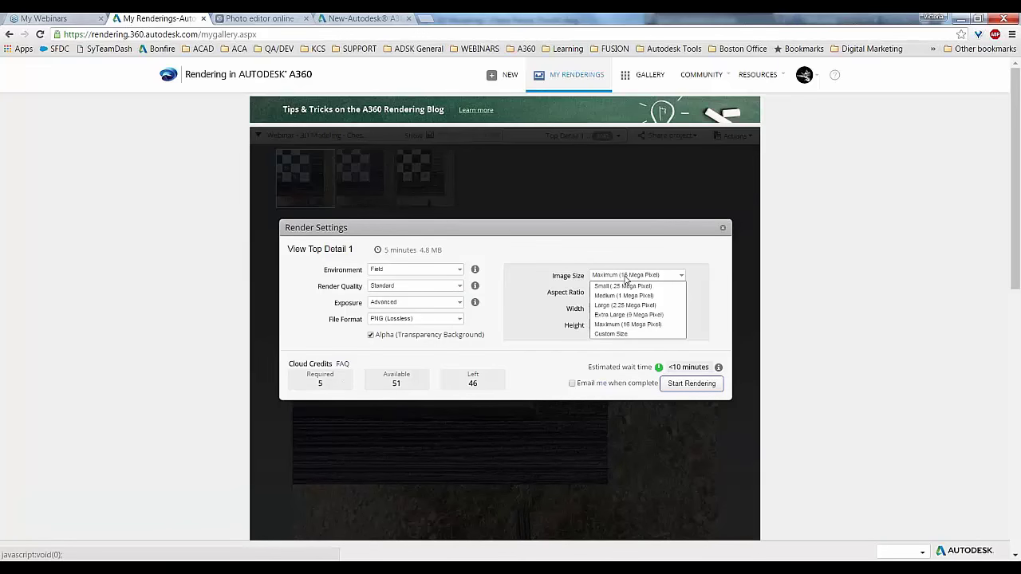
{"action": "left_click", "coordinate": [626, 296]}
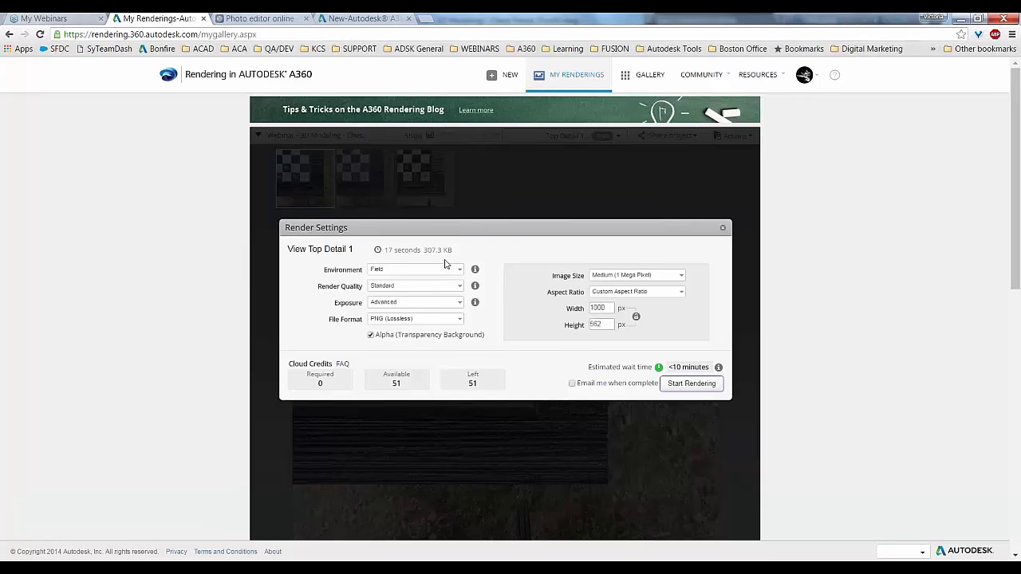
{"action": "left_click", "coordinate": [693, 384]}
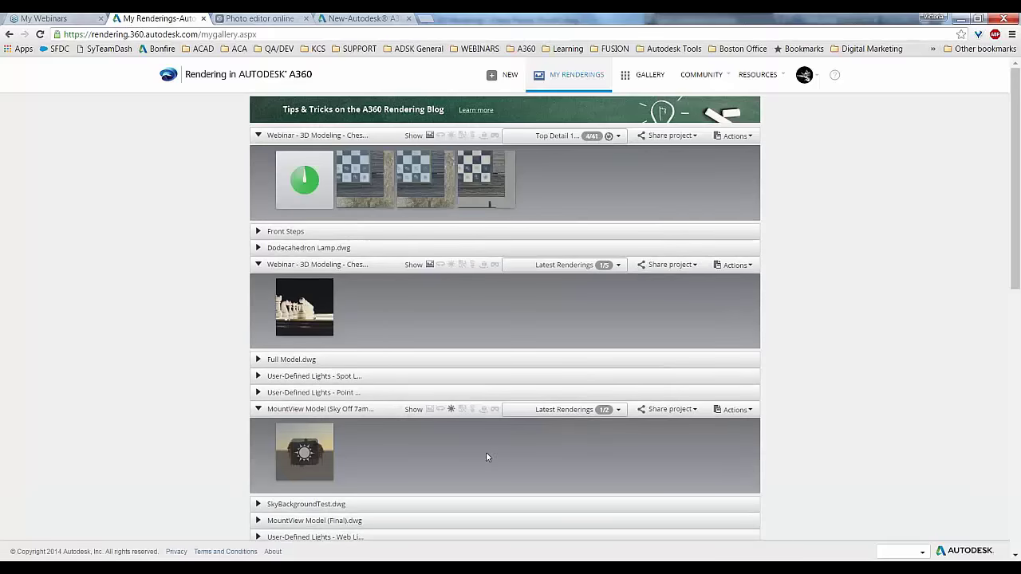
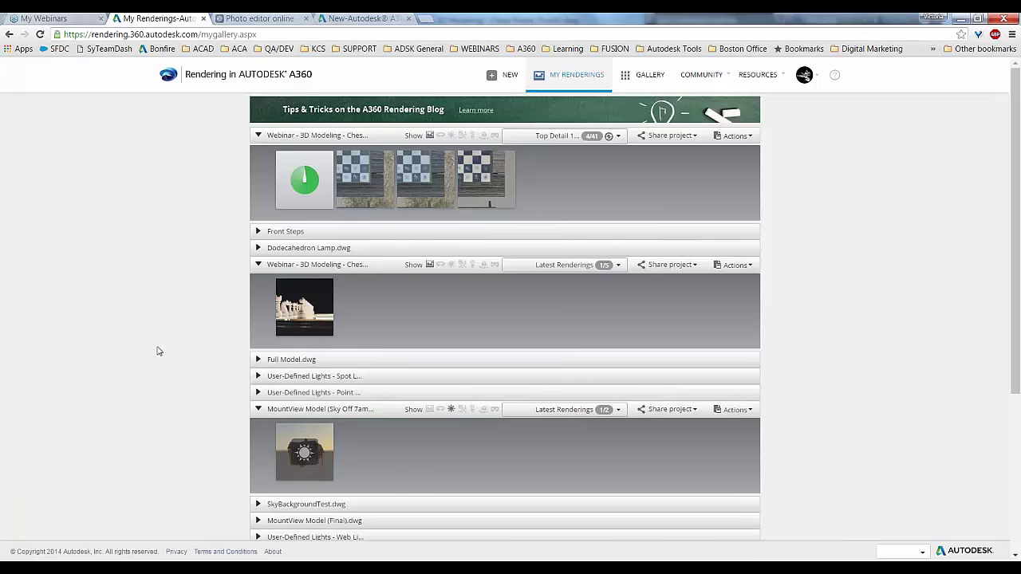
Filter the chess project's renderings to show only the Perspective 1 view.
{"action": "mouse_move", "coordinate": [276, 189]}
{"action": "left_click", "coordinate": [618, 139]}
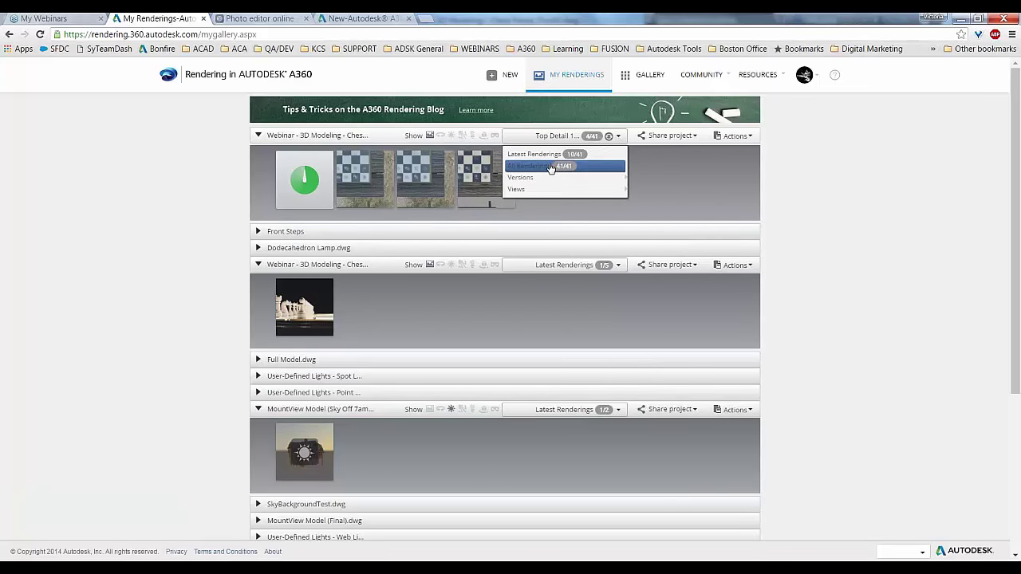
{"action": "mouse_move", "coordinate": [531, 189]}
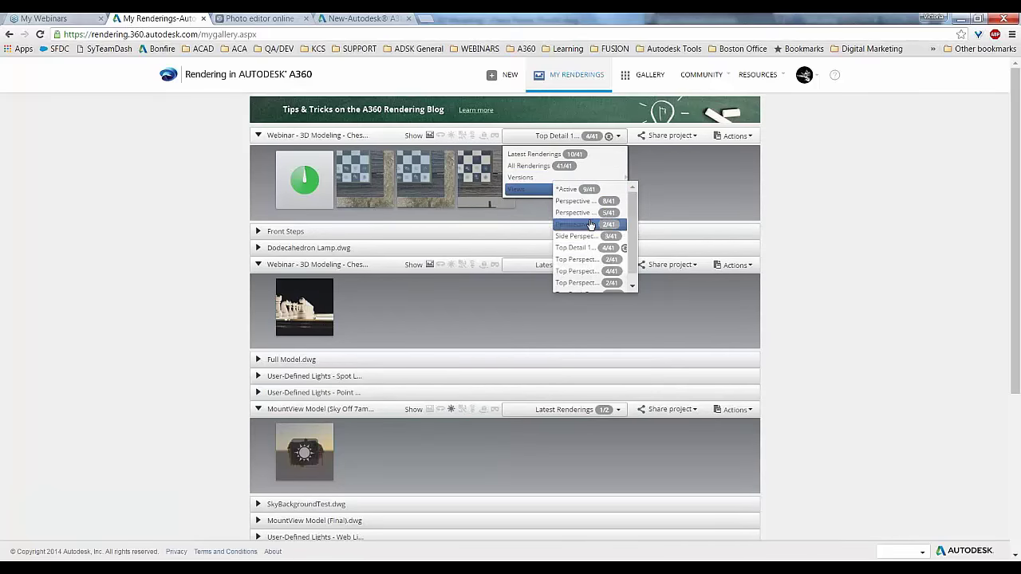
{"action": "left_click", "coordinate": [590, 204]}
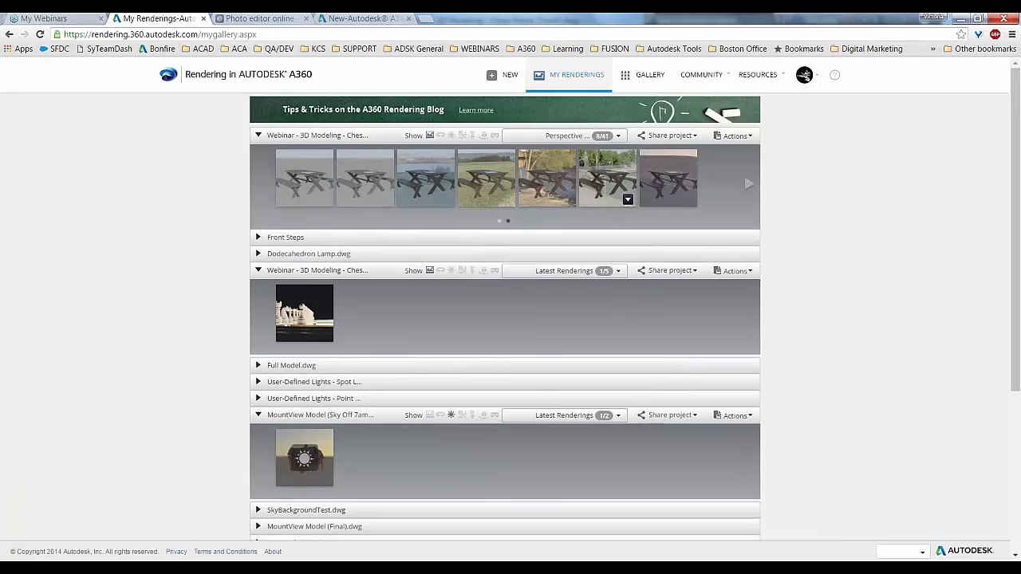
Compare the third to seventh Perspective 1 renderings at preview size, examining their render details and the different environment backgrounds behind the picnic table.
{"action": "mouse_move", "coordinate": [658, 187]}
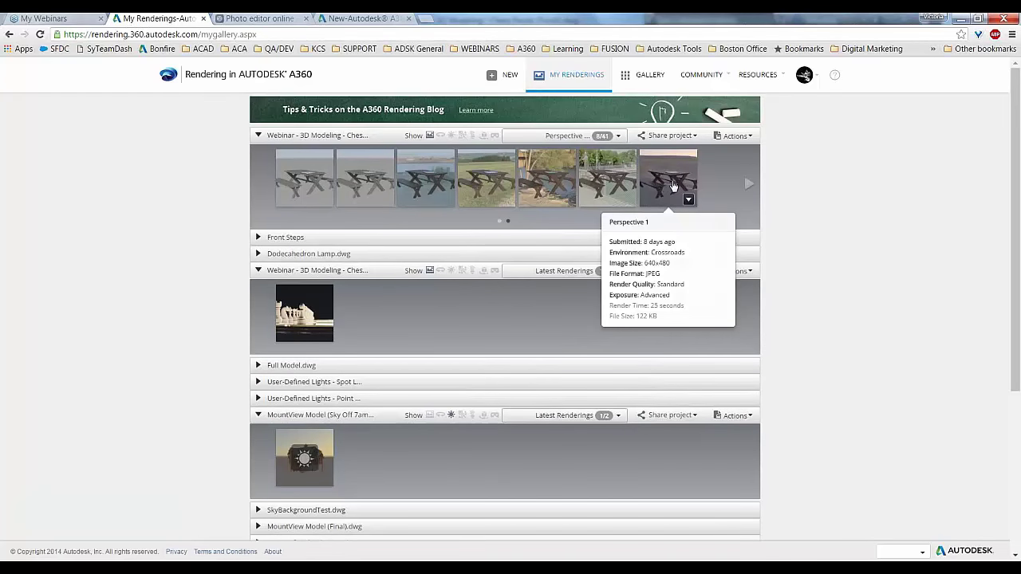
{"action": "mouse_move", "coordinate": [445, 195]}
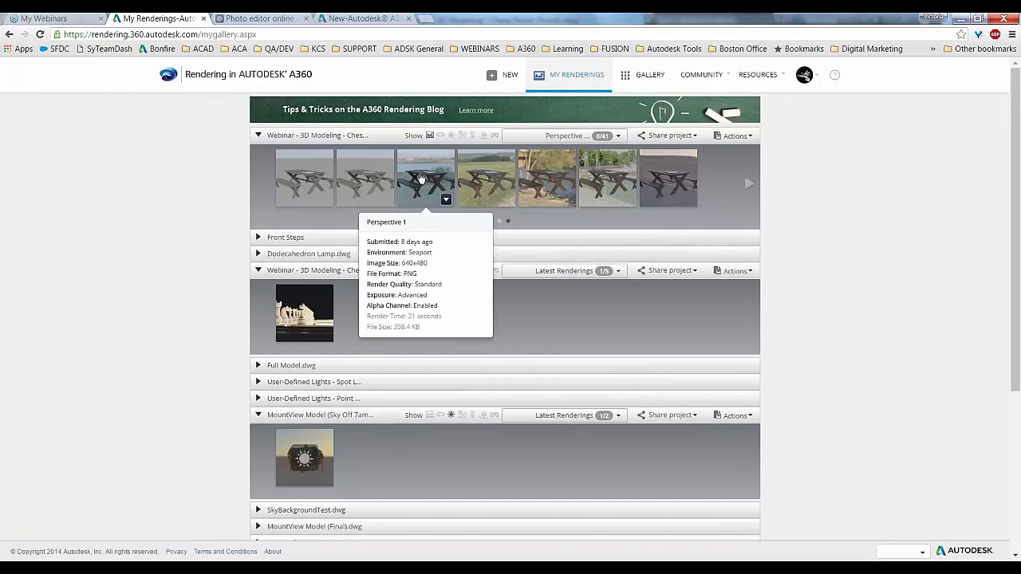
{"action": "left_click", "coordinate": [426, 180]}
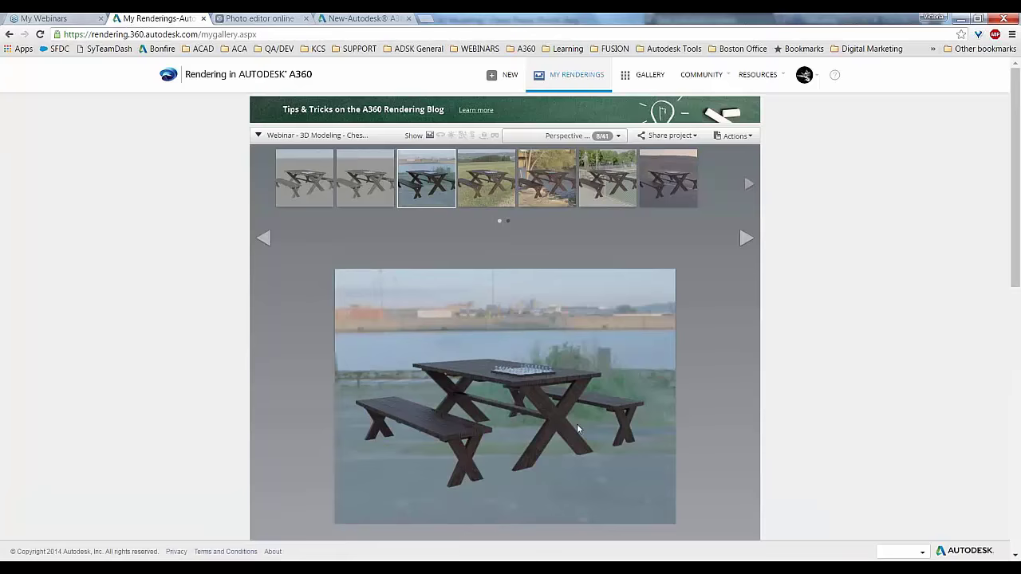
{"action": "left_click", "coordinate": [488, 184]}
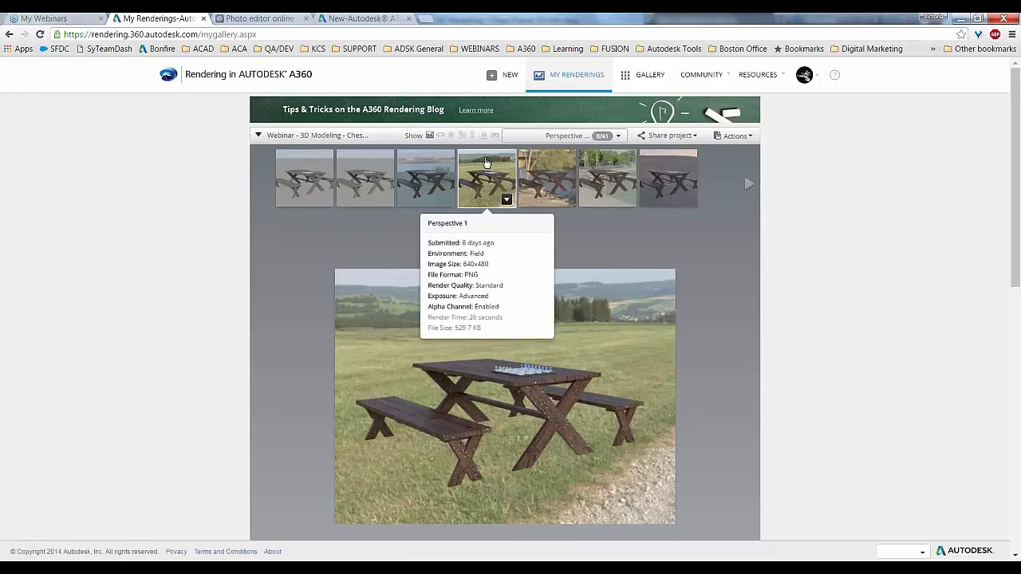
{"action": "left_click", "coordinate": [542, 179]}
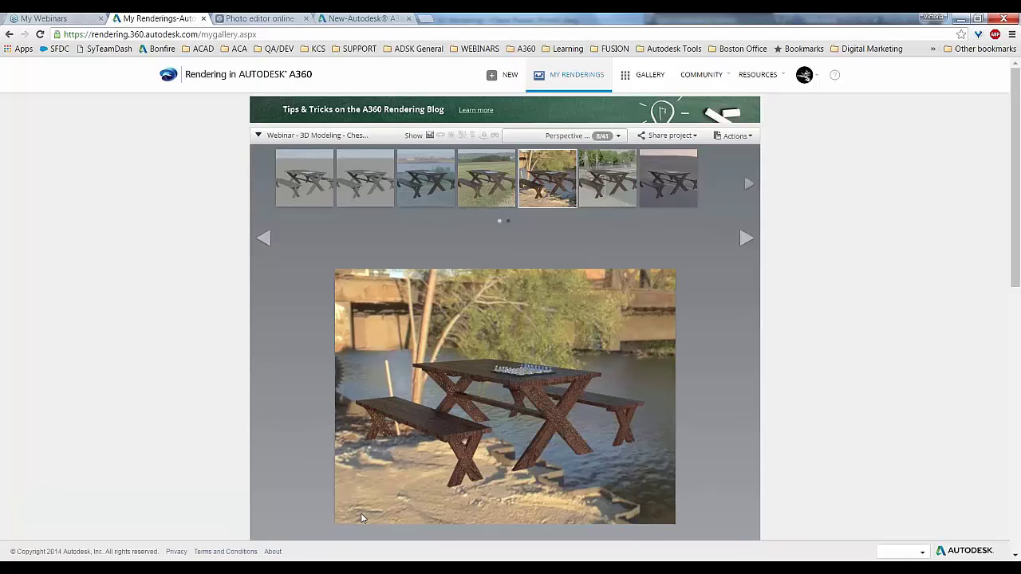
{"action": "left_click", "coordinate": [598, 185]}
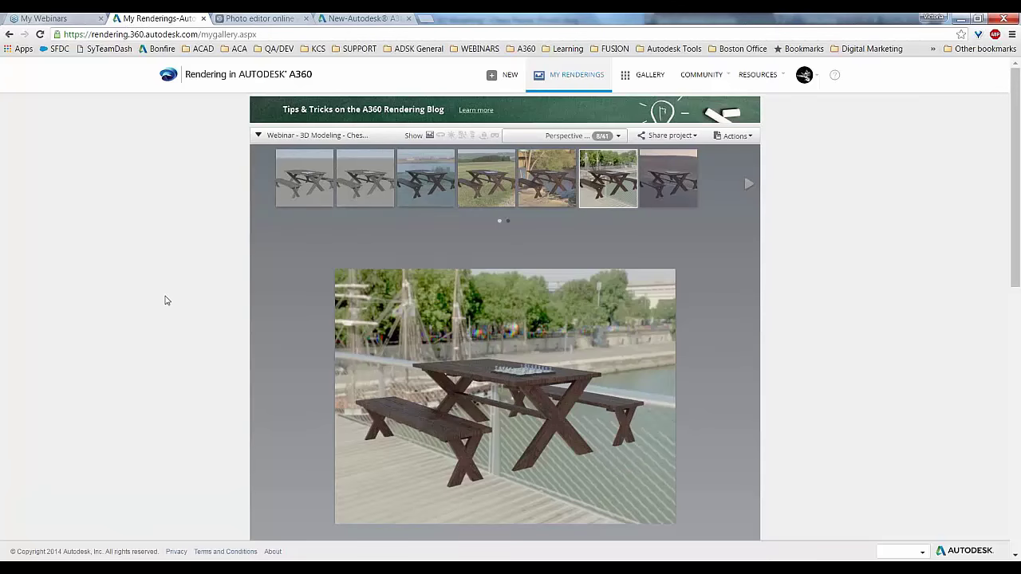
{"action": "left_click", "coordinate": [663, 185]}
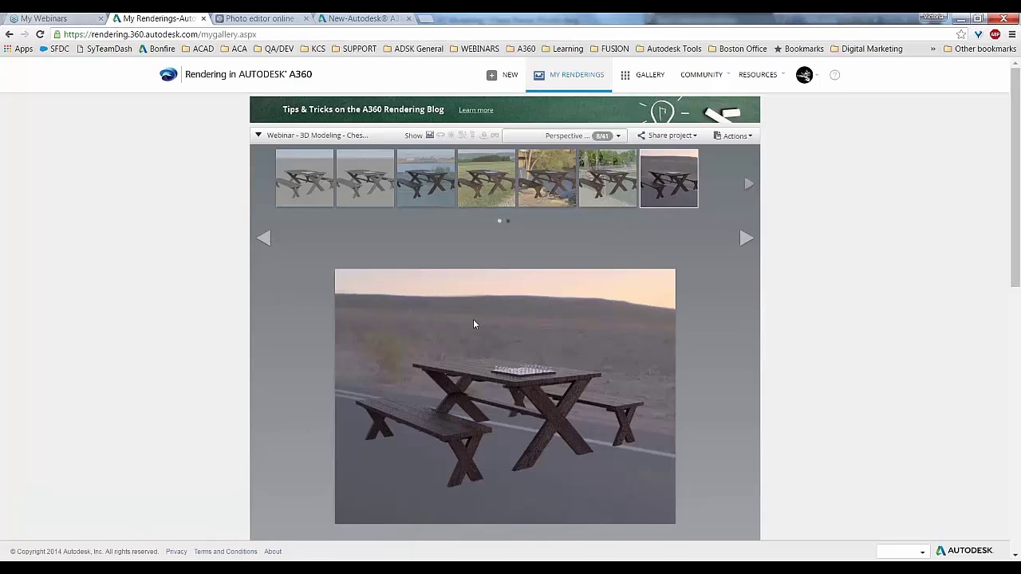
Preview the eighth Perspective 1 rendering to compare its background with the other environments.
{"action": "mouse_move", "coordinate": [667, 180]}
{"action": "left_click", "coordinate": [749, 188]}
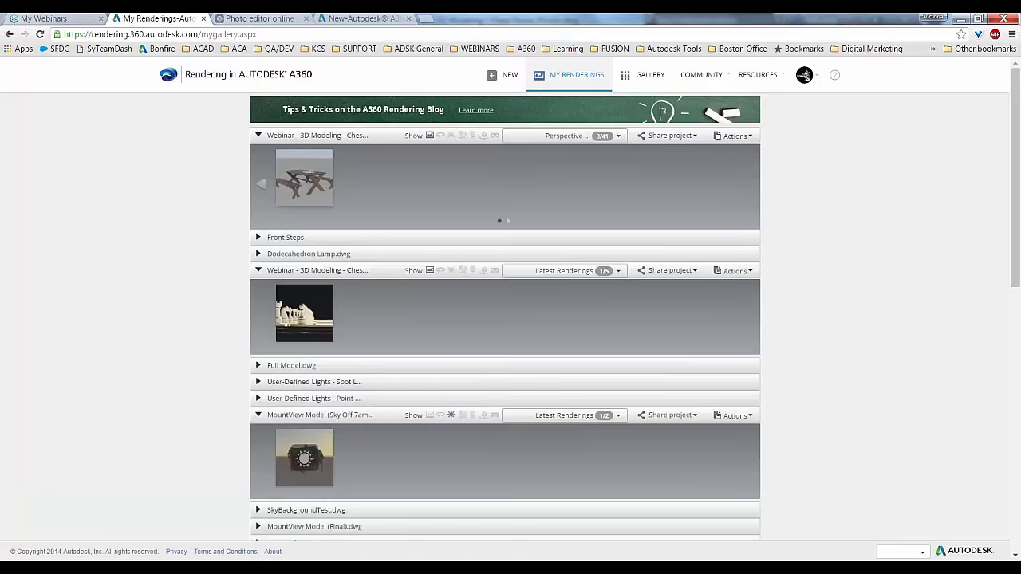
{"action": "left_click", "coordinate": [295, 183]}
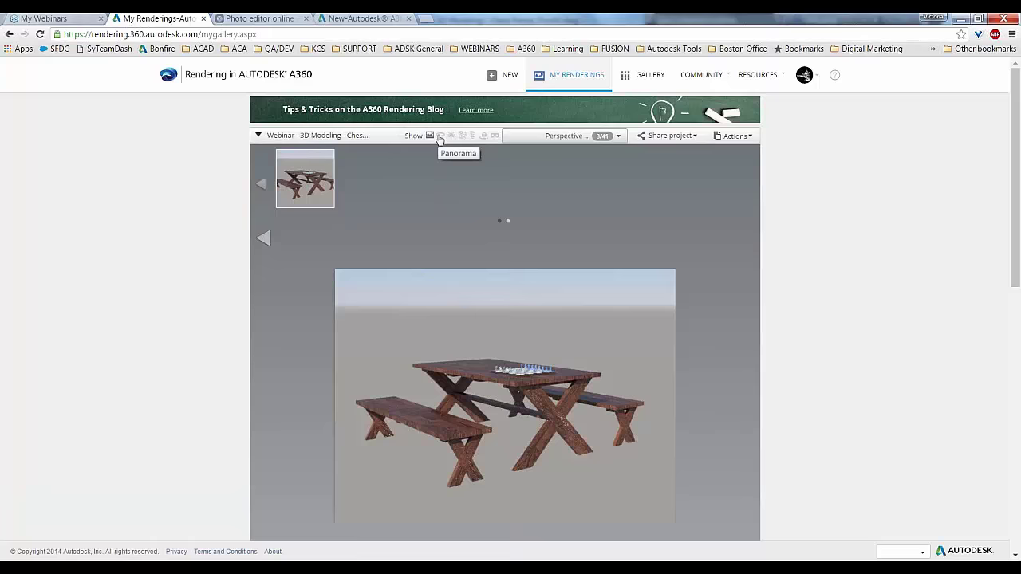
Show all renderings of the chess project and check the details of the first two.
{"action": "left_click", "coordinate": [620, 137]}
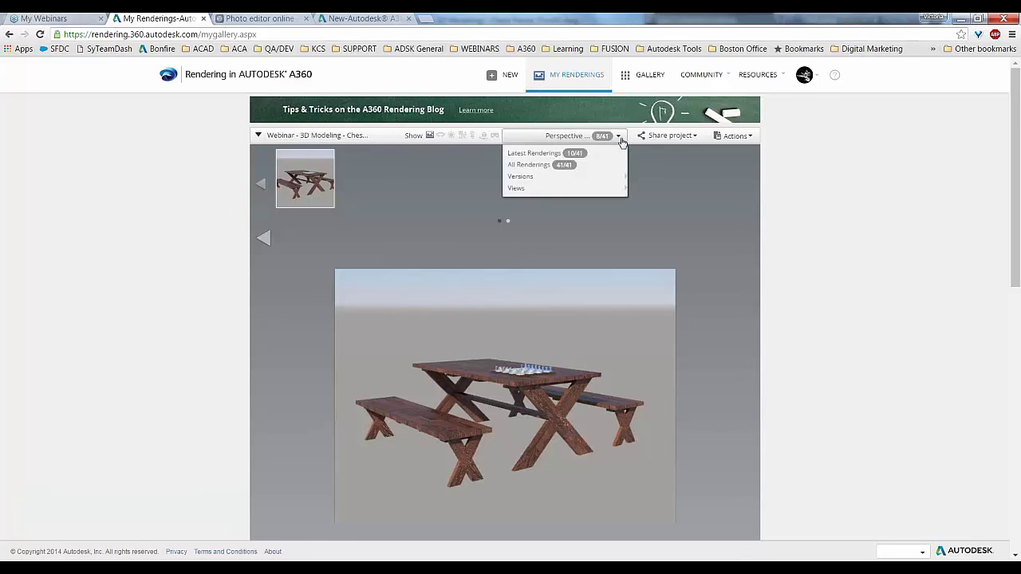
{"action": "mouse_move", "coordinate": [538, 192]}
{"action": "left_click", "coordinate": [533, 164]}
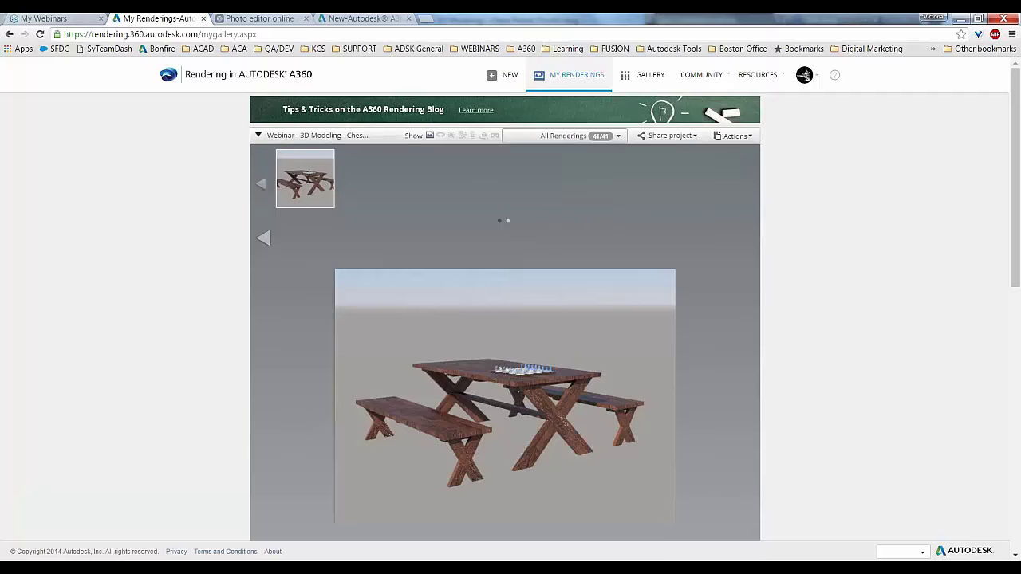
{"action": "mouse_move", "coordinate": [309, 179]}
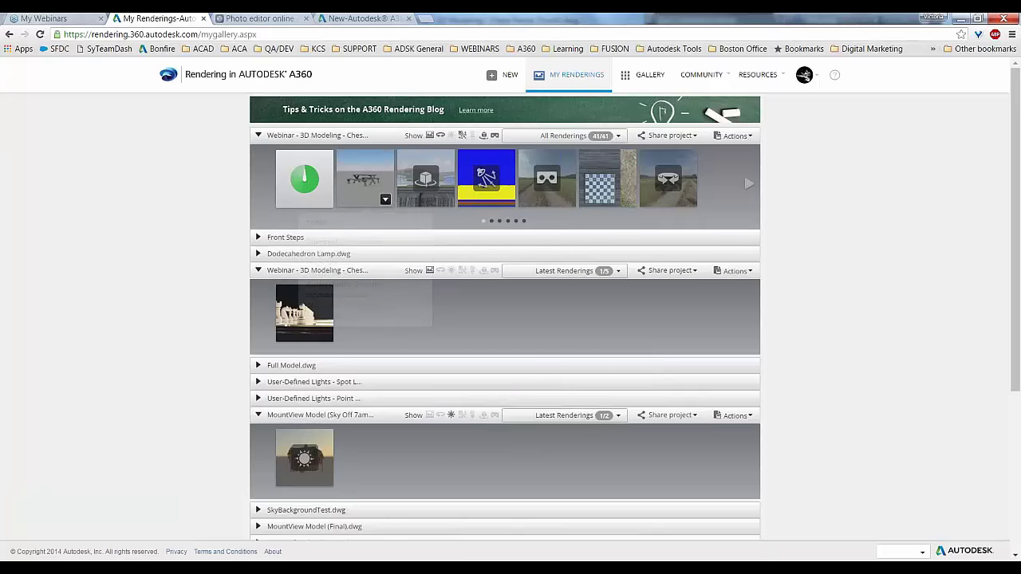
{"action": "mouse_move", "coordinate": [363, 183]}
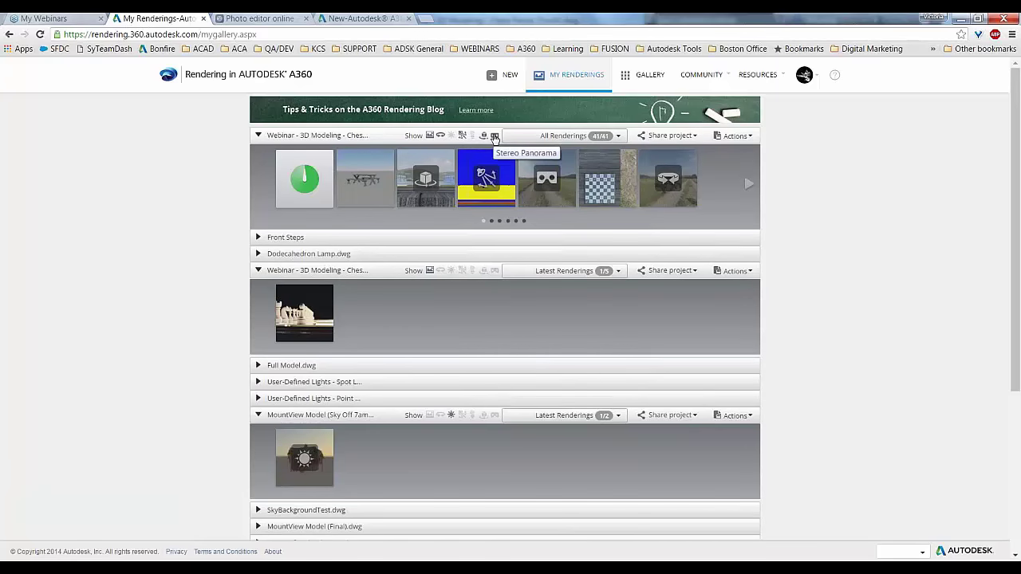
Hide the stereo panorama, turntable and illuminance renderings of the chess project, and restore the display of every rendering type.
{"action": "left_click", "coordinate": [495, 136]}
{"action": "left_click", "coordinate": [483, 136]}
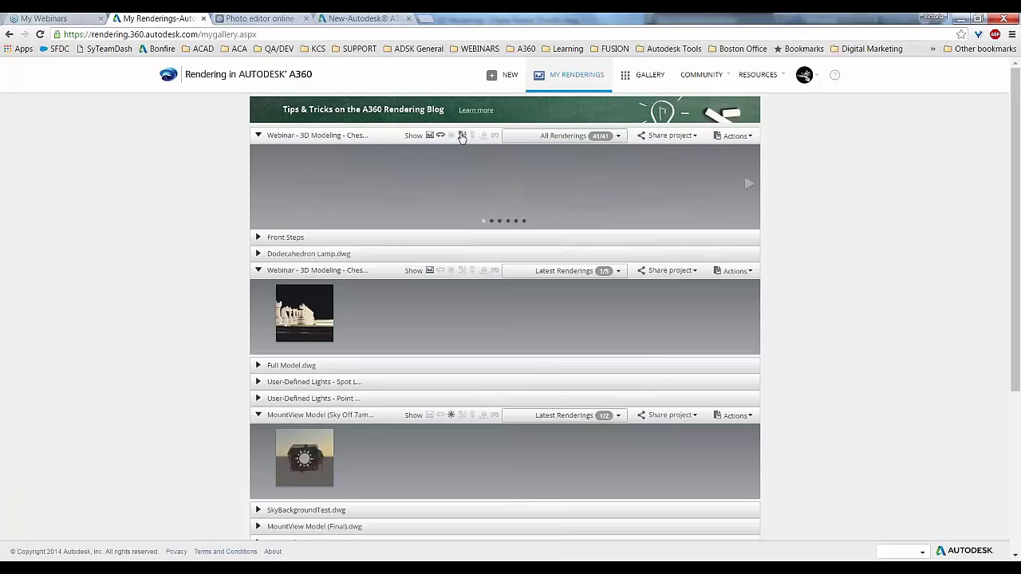
{"action": "left_click", "coordinate": [461, 137]}
{"action": "left_click", "coordinate": [441, 137]}
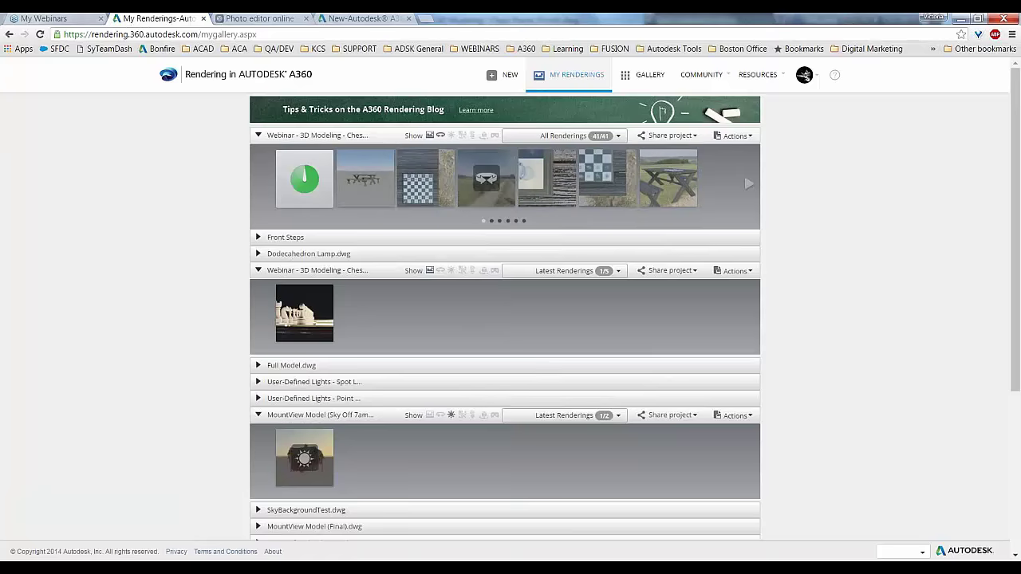
{"action": "left_click", "coordinate": [492, 137]}
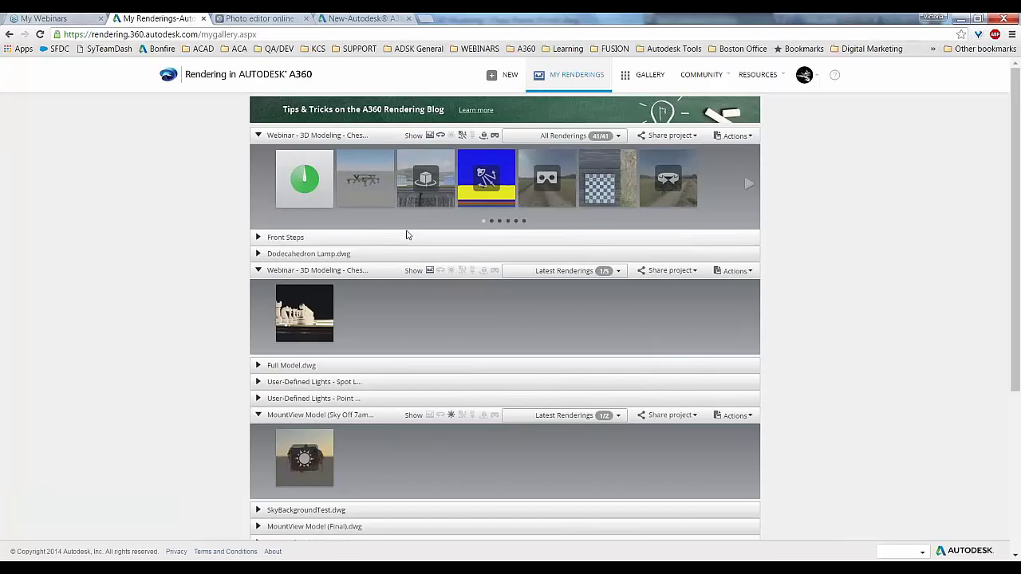
Preview the Perspective 2 panorama rendering with the Field environment and look all the way around the scene back to the picnic table.
{"action": "mouse_move", "coordinate": [658, 179]}
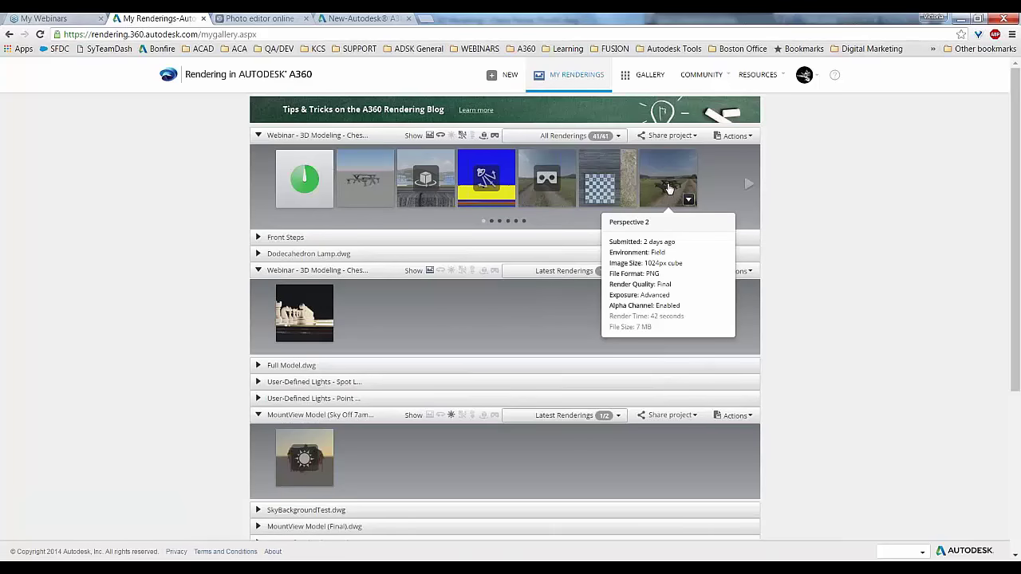
{"action": "left_click", "coordinate": [666, 184]}
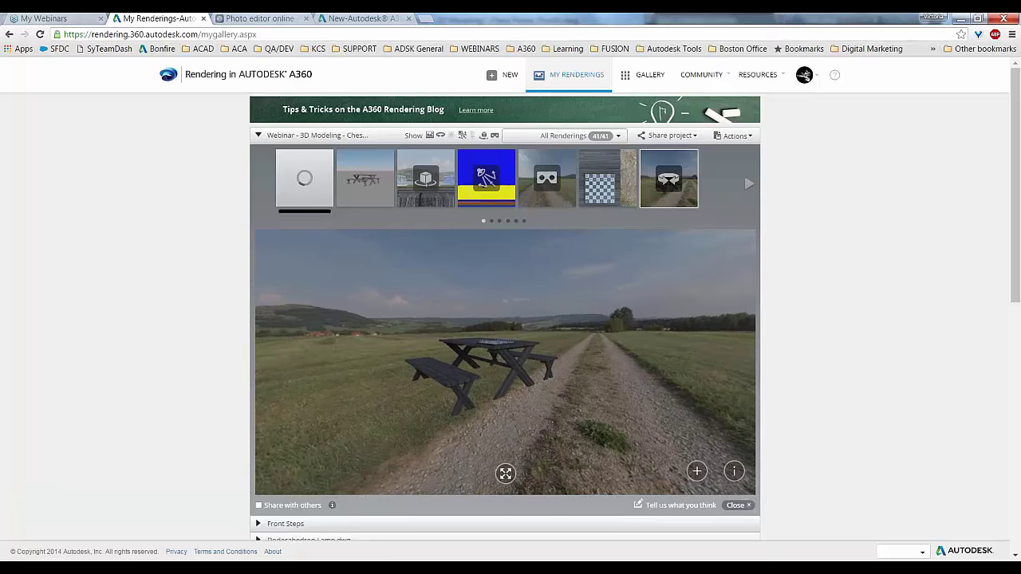
{"action": "mouse_move", "coordinate": [284, 212]}
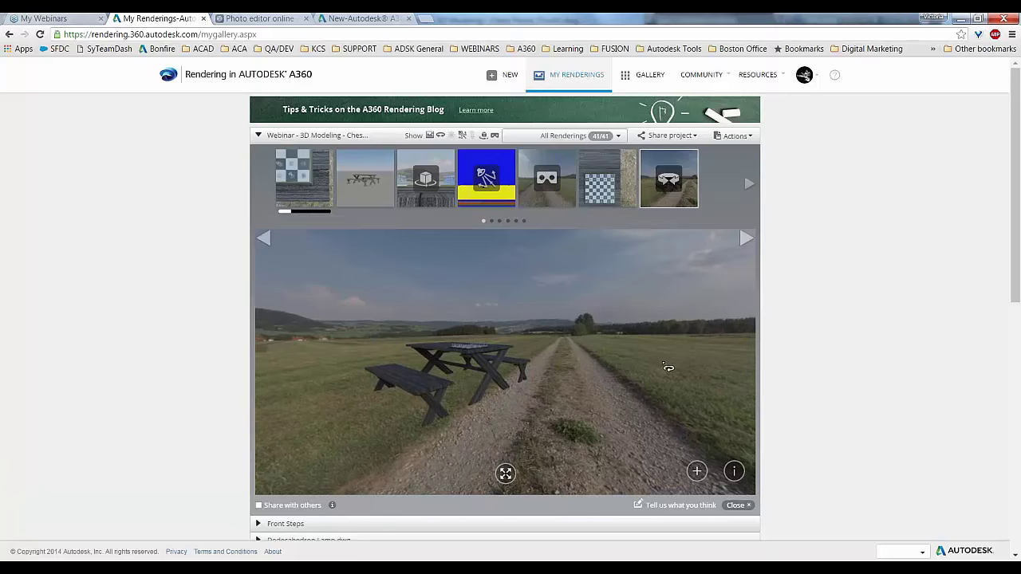
{"action": "left_click_drag", "start_coordinate": [669, 368], "coordinate": [417, 364]}
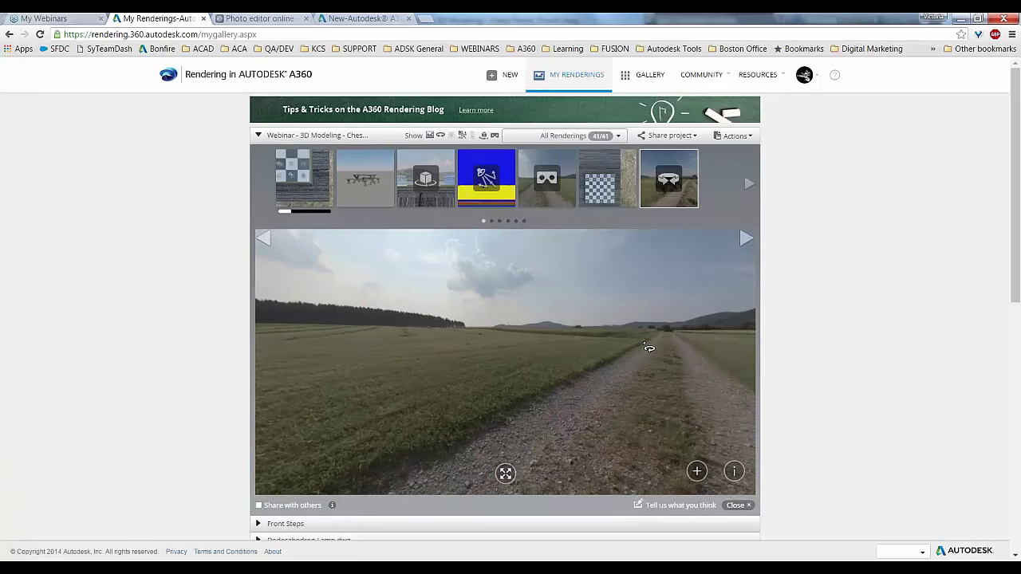
{"action": "left_click_drag", "start_coordinate": [648, 348], "coordinate": [371, 287]}
{"action": "left_click_drag", "start_coordinate": [597, 378], "coordinate": [381, 326]}
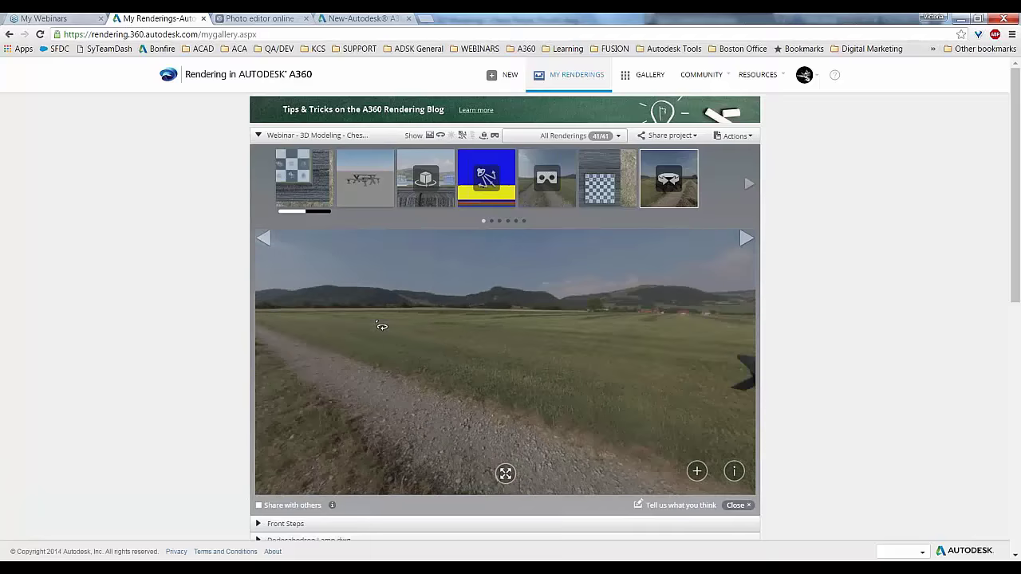
{"action": "left_click_drag", "start_coordinate": [734, 406], "coordinate": [464, 386]}
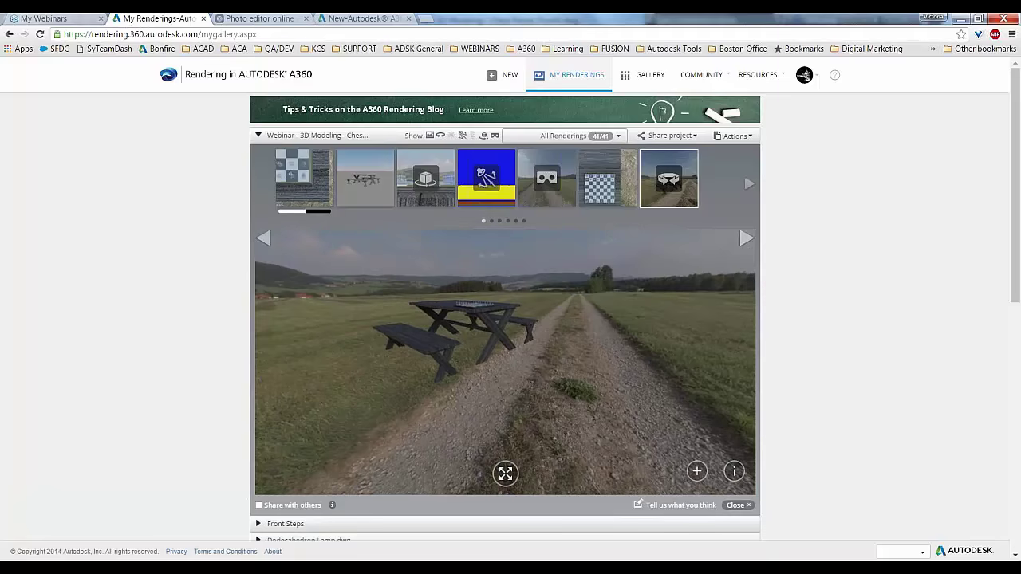
Examine the panorama at full-screen size, inspecting the picnic table and chess set up close and from a distance, and return to the gallery.
{"action": "left_click", "coordinate": [505, 474]}
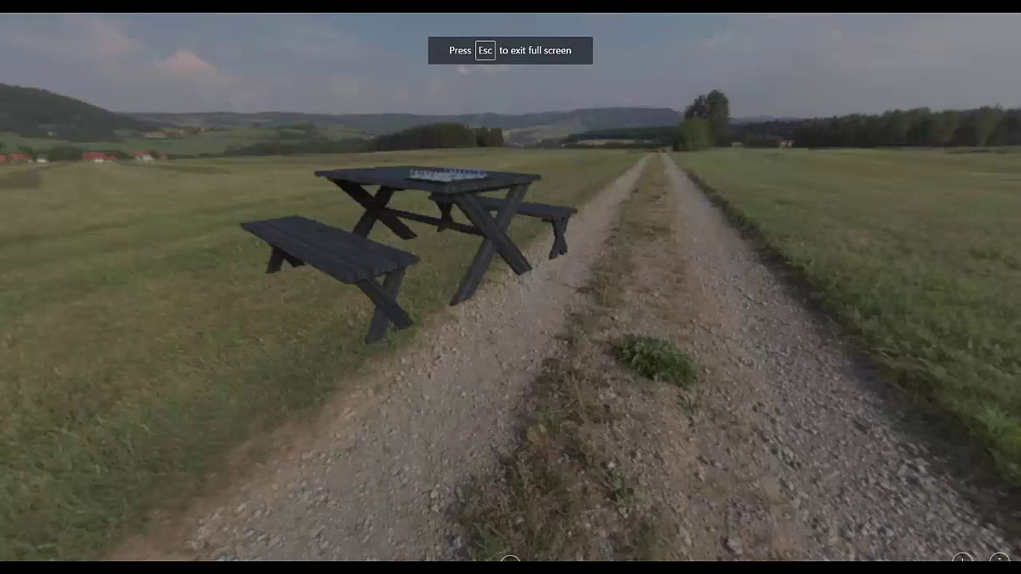
{"action": "mouse_move", "coordinate": [479, 322]}
{"action": "left_mouse_down"}
{"action": "mouse_move", "coordinate": [493, 381]}
{"action": "mouse_move", "coordinate": [482, 339]}
{"action": "left_mouse_up"}
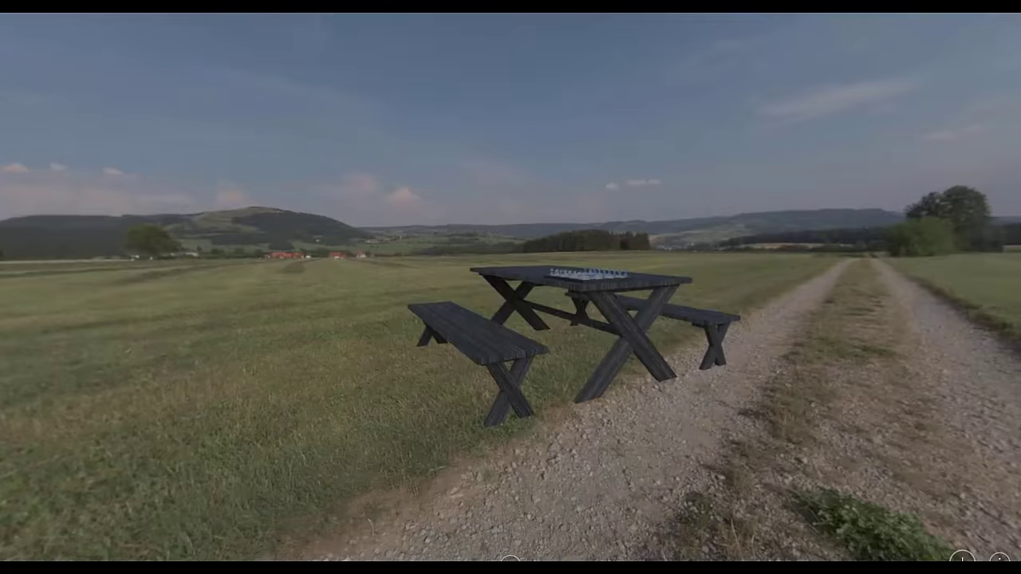
{"action": "left_click", "coordinate": [963, 557]}
{"action": "scroll", "coordinate": [848, 358], "scroll_direction": "up", "scroll_amount": 3}
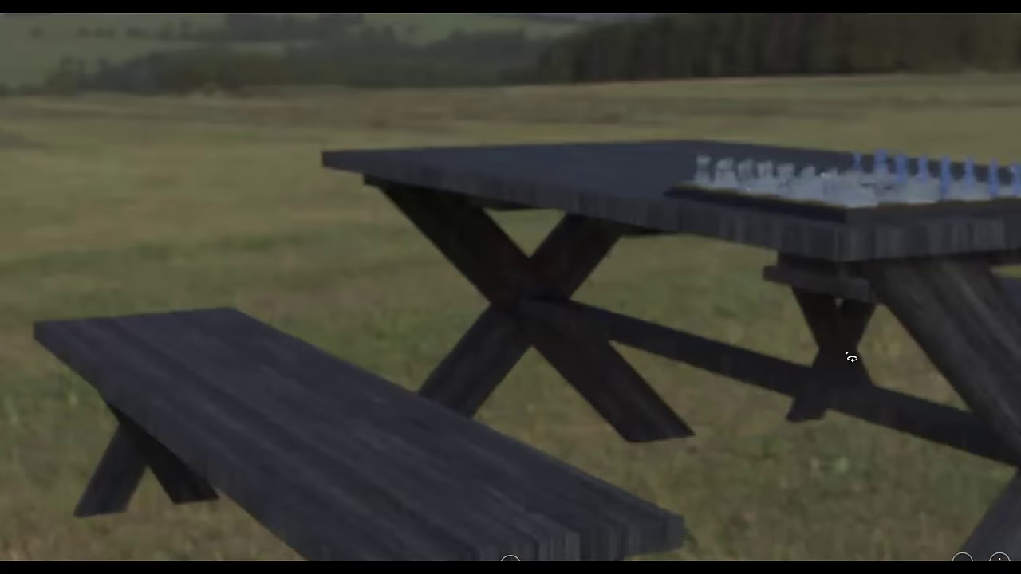
{"action": "scroll", "coordinate": [793, 251], "scroll_direction": "up", "scroll_amount": 3}
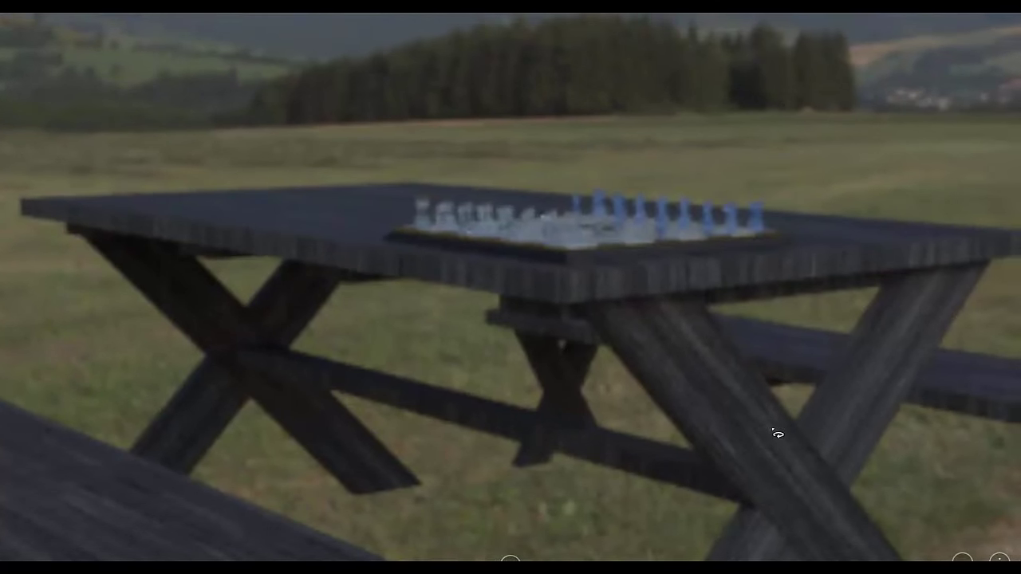
{"action": "left_click", "coordinate": [963, 556]}
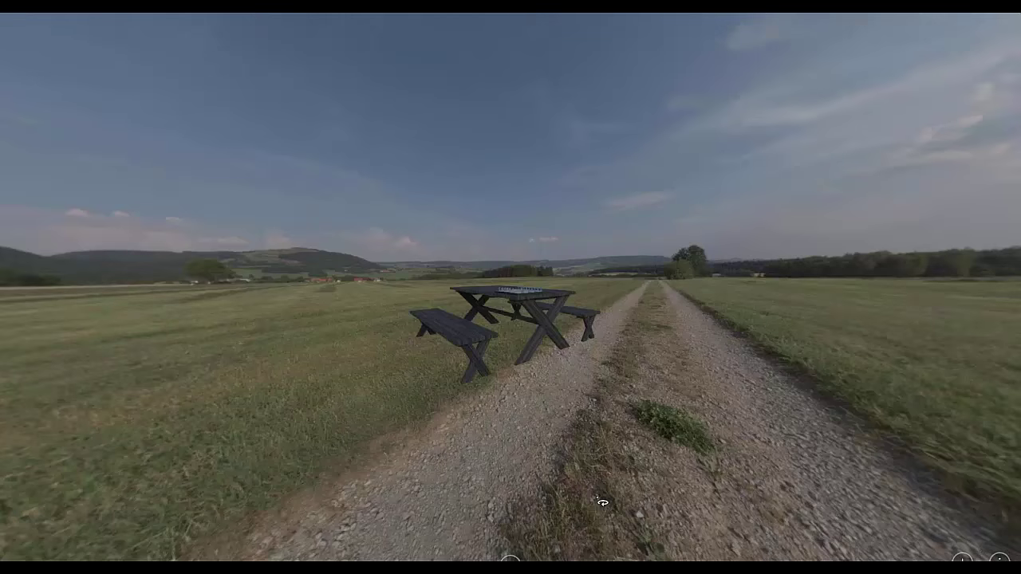
{"action": "key", "text": "Escape"}
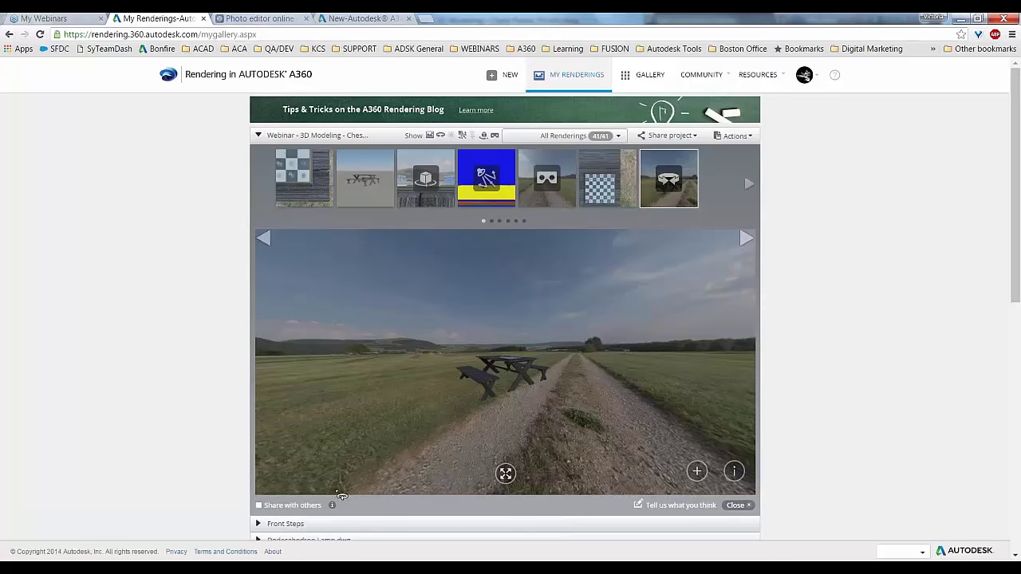
Try stereo panorama render settings for the overhead chessboard image, including a 4000 px width, and close them without starting the rendering.
{"action": "mouse_move", "coordinate": [333, 508]}
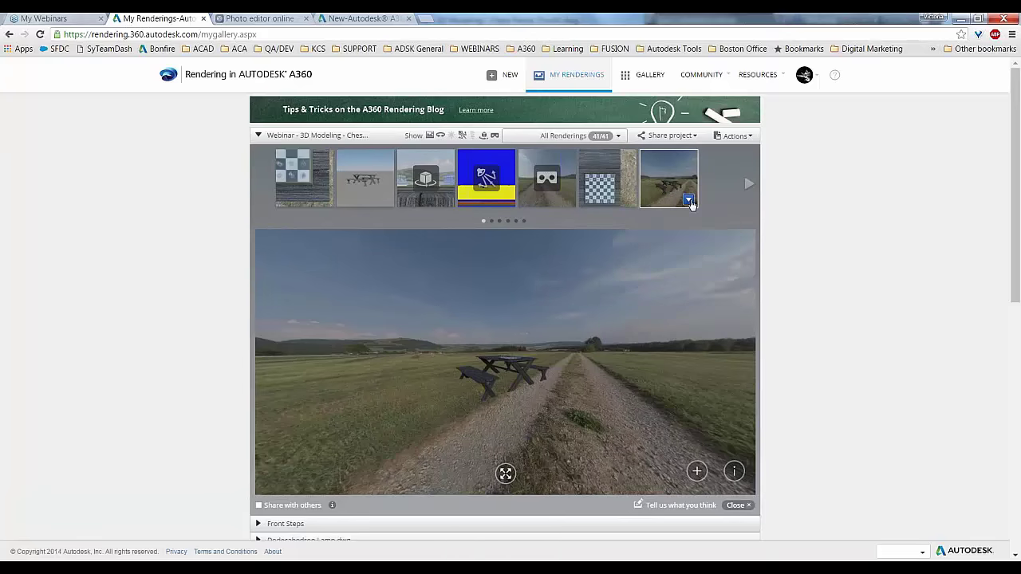
{"action": "left_click", "coordinate": [689, 201]}
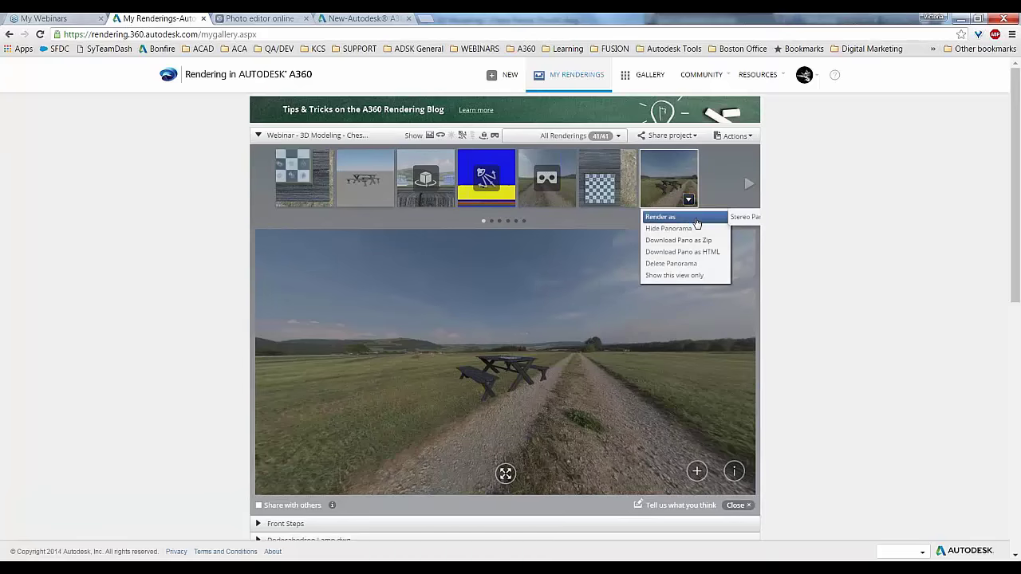
{"action": "left_click", "coordinate": [628, 198]}
{"action": "mouse_move", "coordinate": [638, 228]}
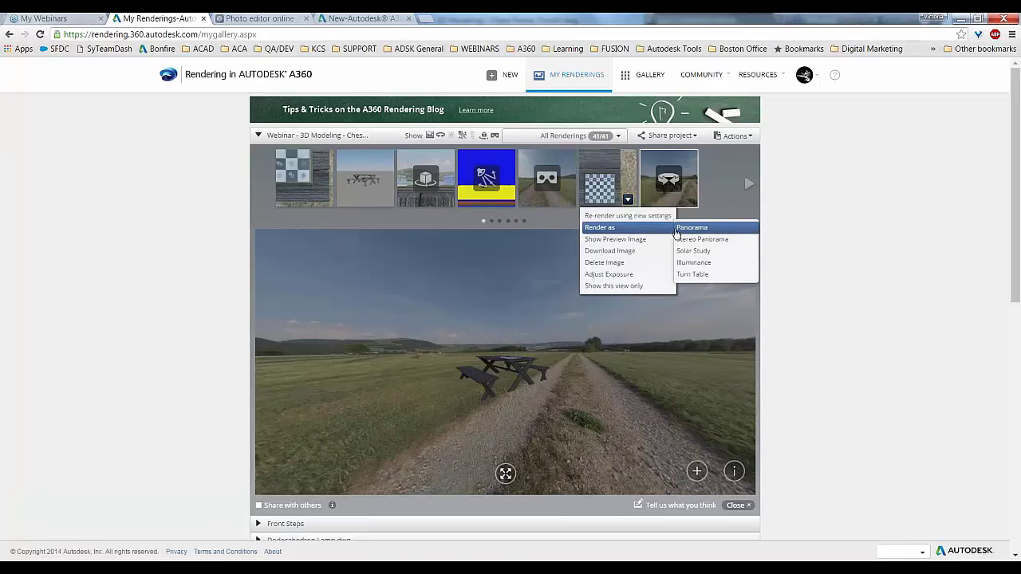
{"action": "left_click", "coordinate": [722, 239]}
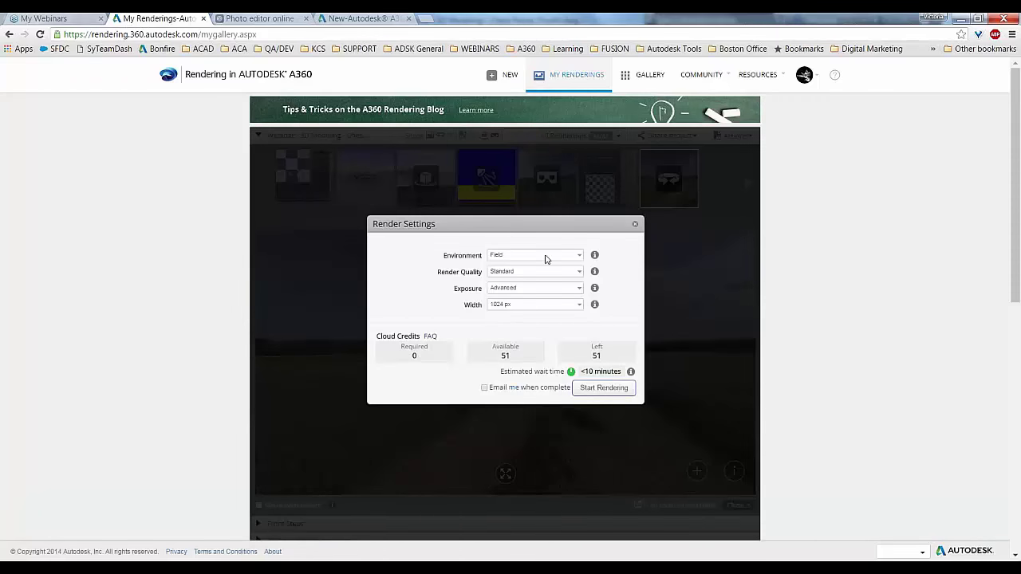
{"action": "left_click", "coordinate": [580, 308]}
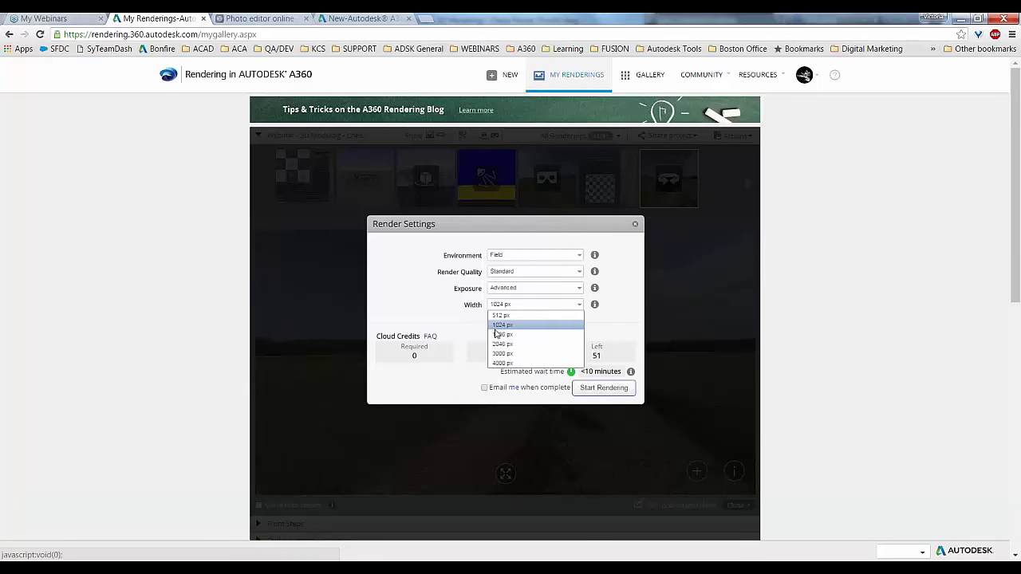
{"action": "left_click", "coordinate": [502, 363]}
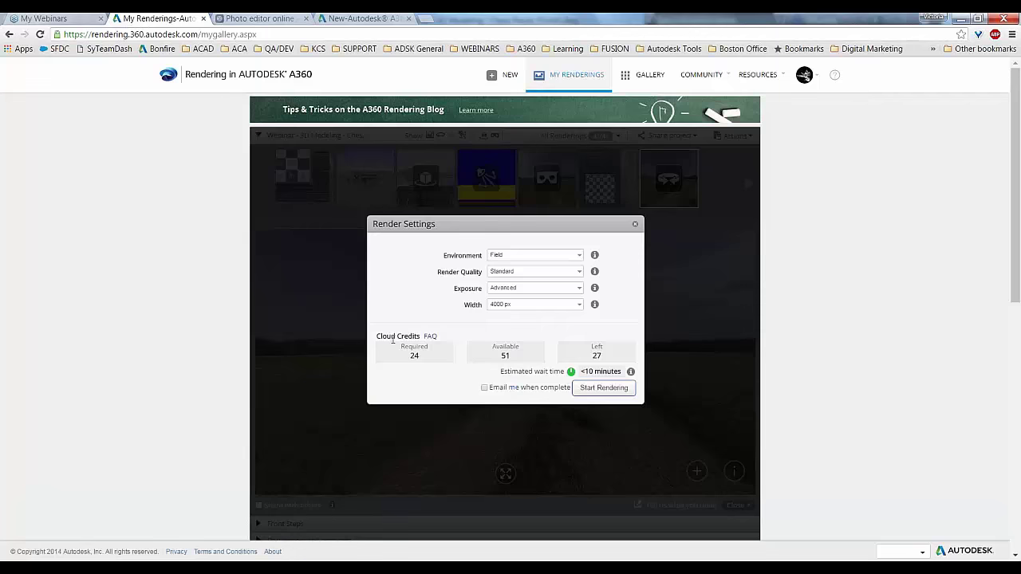
{"action": "left_click", "coordinate": [495, 274]}
{"action": "left_click", "coordinate": [498, 292]}
{"action": "left_click", "coordinate": [636, 223]}
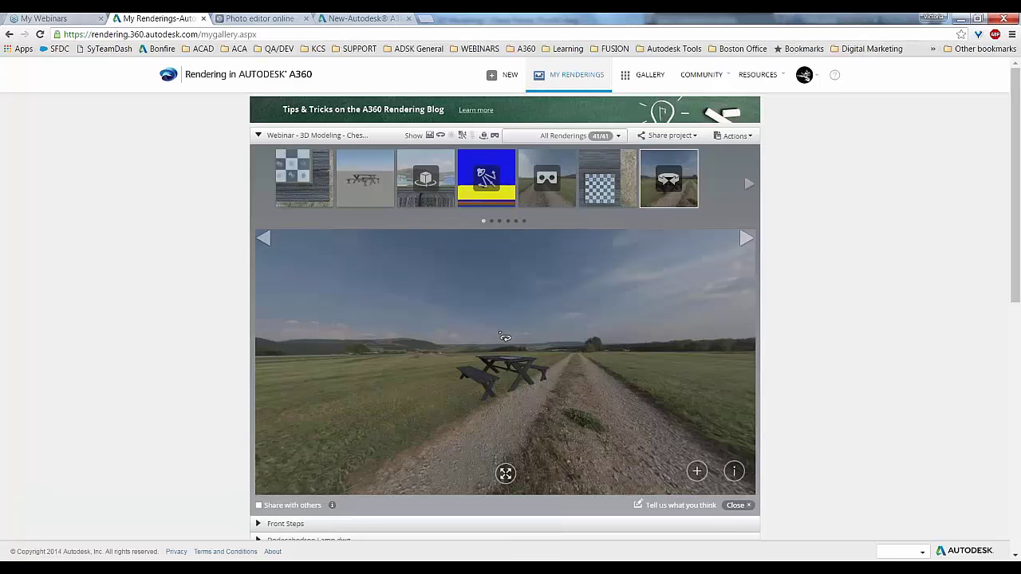
Hide the still image and panorama renderings of the chess project, leaving only the turntable, illuminance and stereo panorama types shown.
{"action": "left_click", "coordinate": [473, 138]}
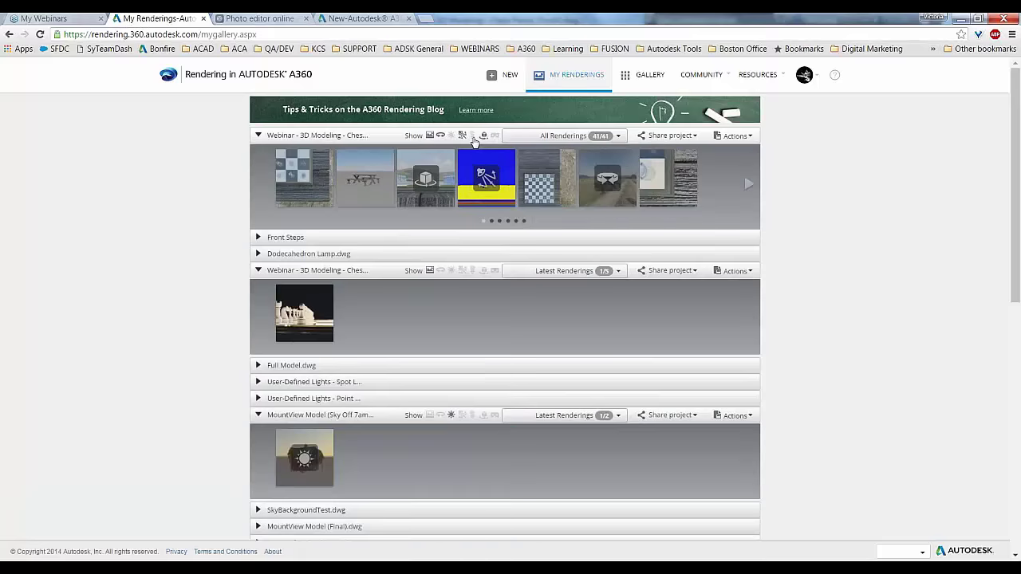
{"action": "left_click", "coordinate": [429, 135]}
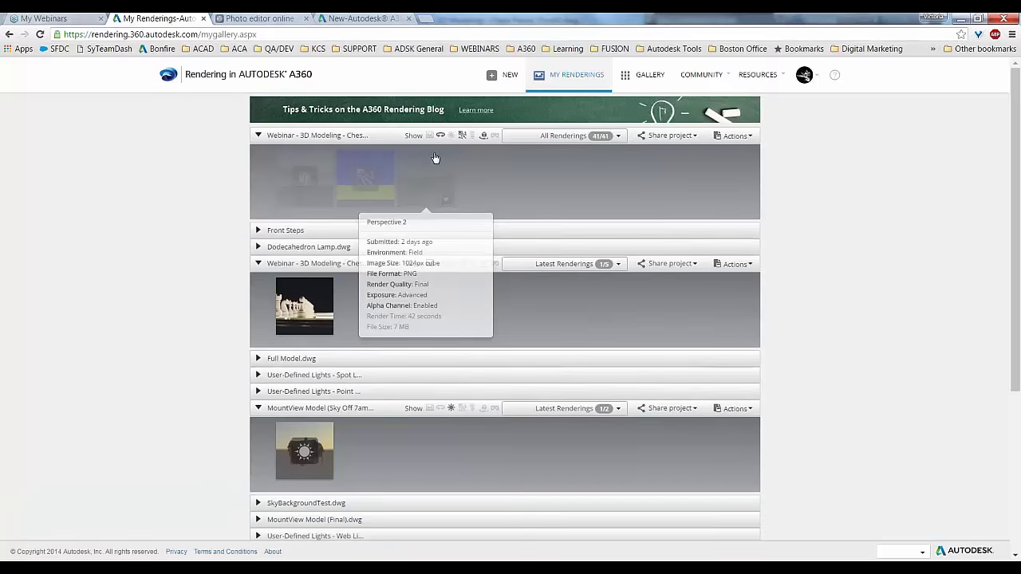
{"action": "left_click", "coordinate": [440, 137]}
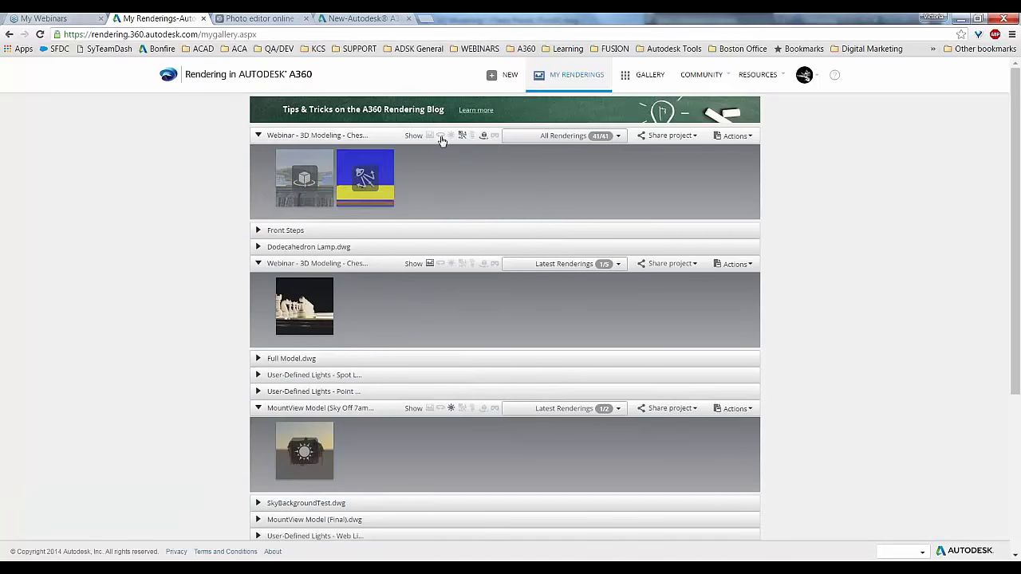
{"action": "left_click", "coordinate": [494, 136]}
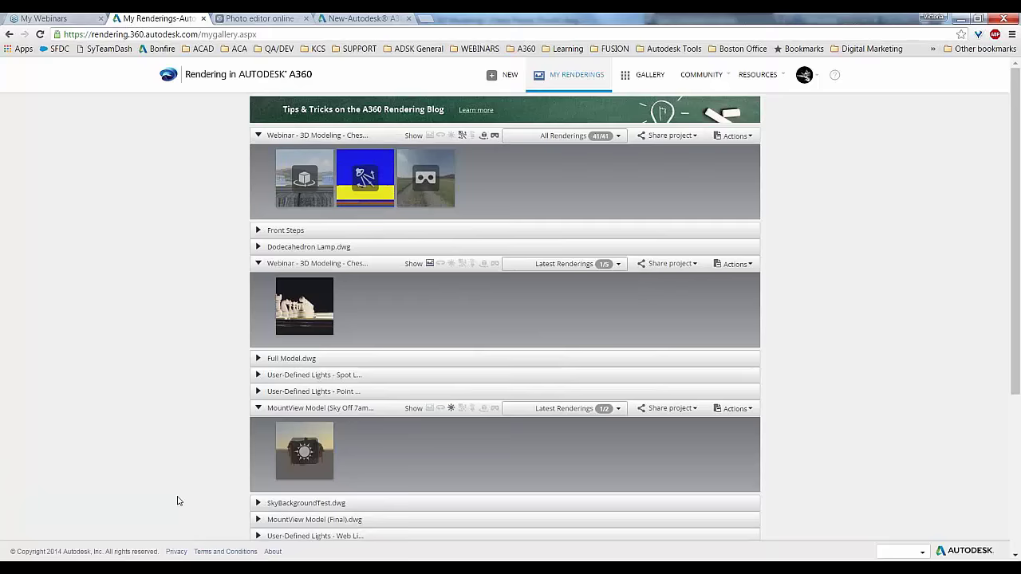
Preview the MountView Model solar study rendering and play its animation through to the end.
{"action": "mouse_move", "coordinate": [305, 441]}
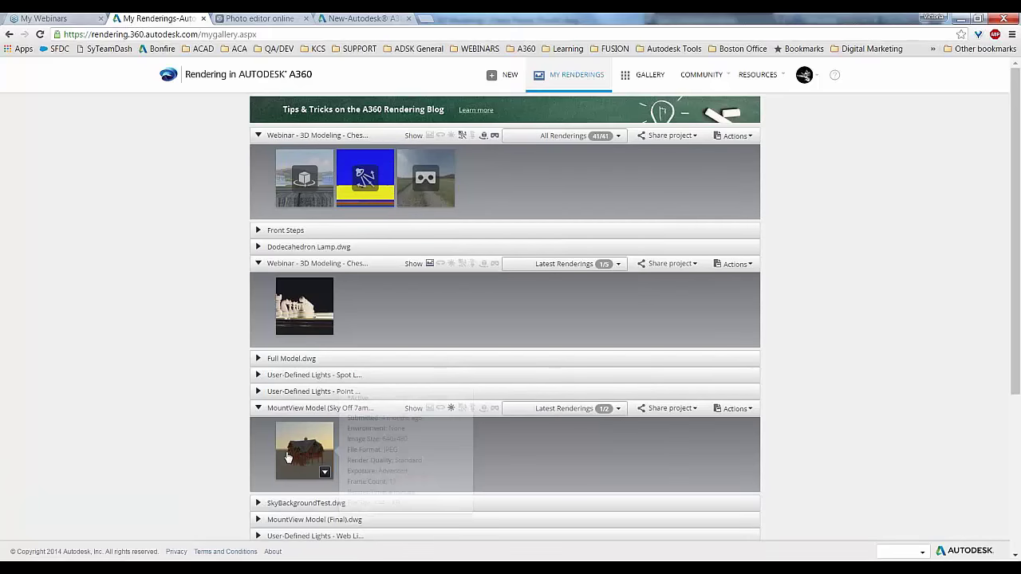
{"action": "scroll", "coordinate": [178, 431], "scroll_direction": "down", "scroll_amount": 1}
{"action": "scroll", "coordinate": [178, 432], "scroll_direction": "up", "scroll_amount": 1}
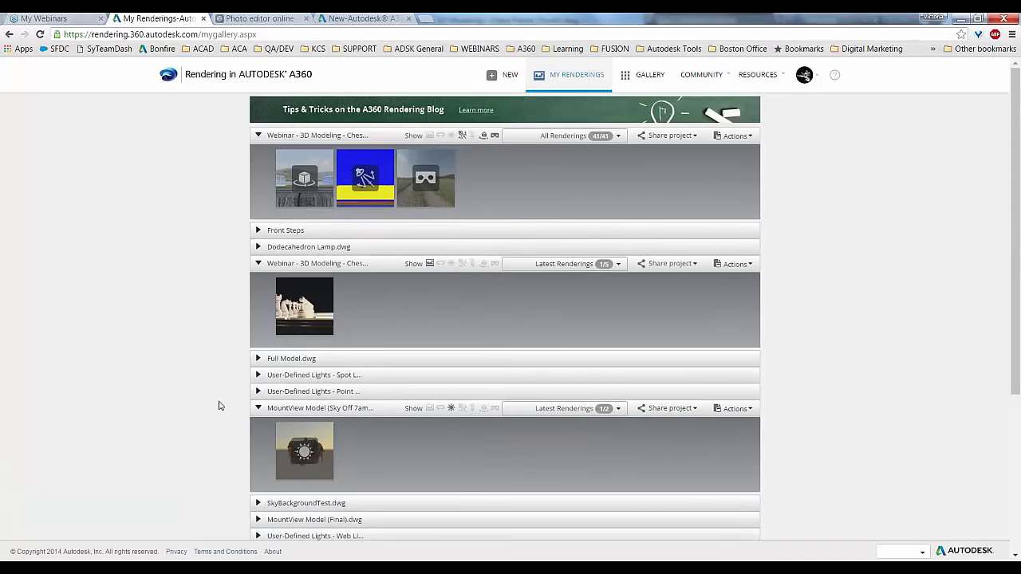
{"action": "mouse_move", "coordinate": [302, 459]}
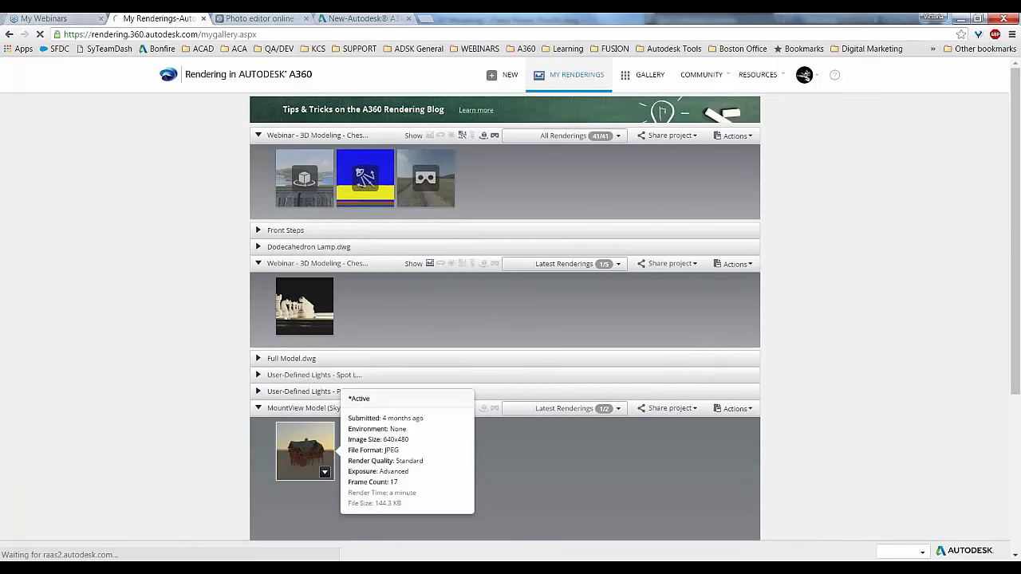
{"action": "left_click", "coordinate": [302, 459]}
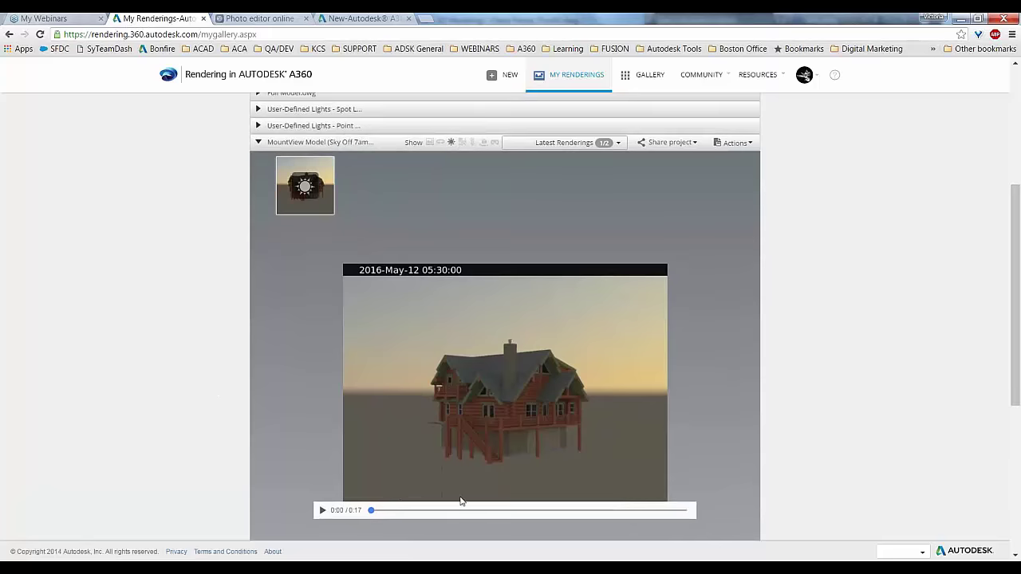
{"action": "left_click", "coordinate": [322, 512]}
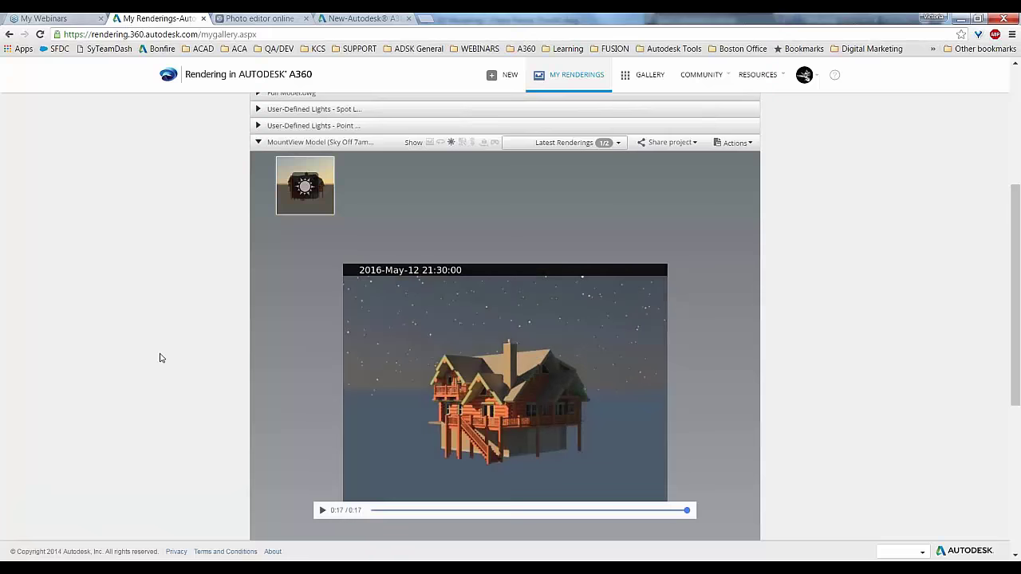
Review the Solar Study render settings for the chess set still image, including the interval options, and close them without rendering.
{"action": "scroll", "coordinate": [193, 312], "scroll_direction": "up", "scroll_amount": 1}
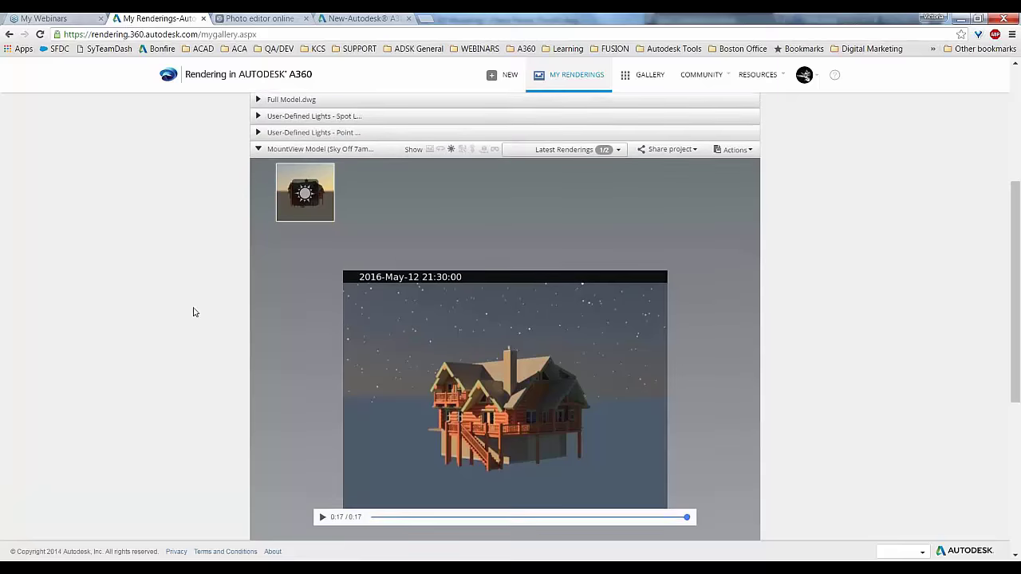
{"action": "scroll", "coordinate": [193, 312], "scroll_direction": "up", "scroll_amount": 4}
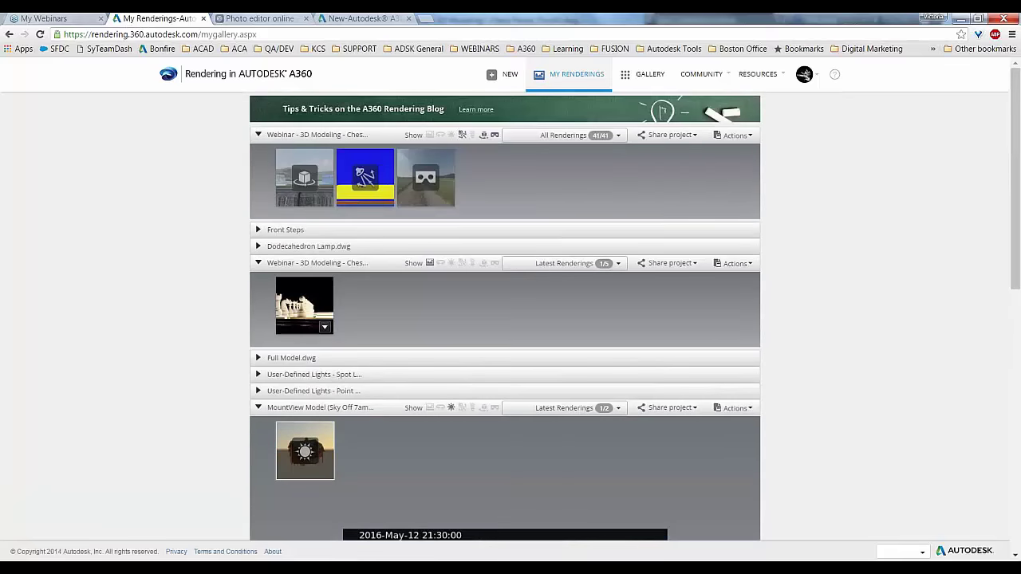
{"action": "left_click", "coordinate": [325, 328]}
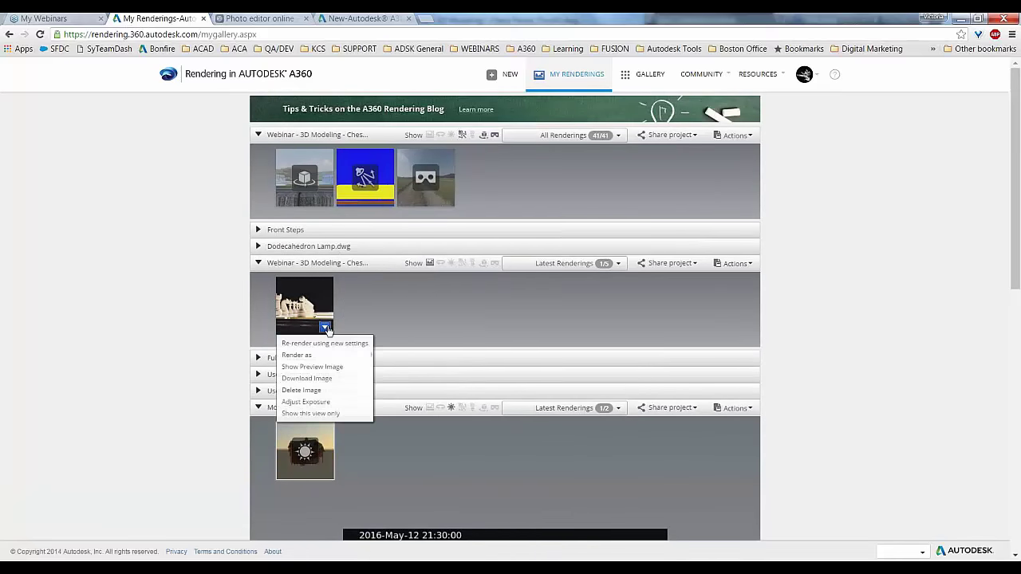
{"action": "mouse_move", "coordinate": [327, 356]}
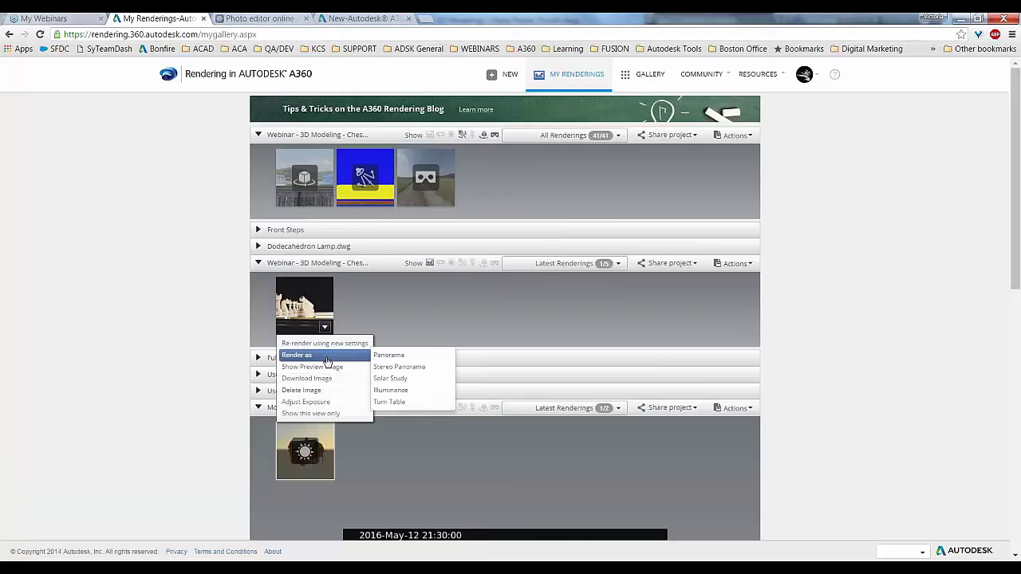
{"action": "left_click", "coordinate": [395, 381]}
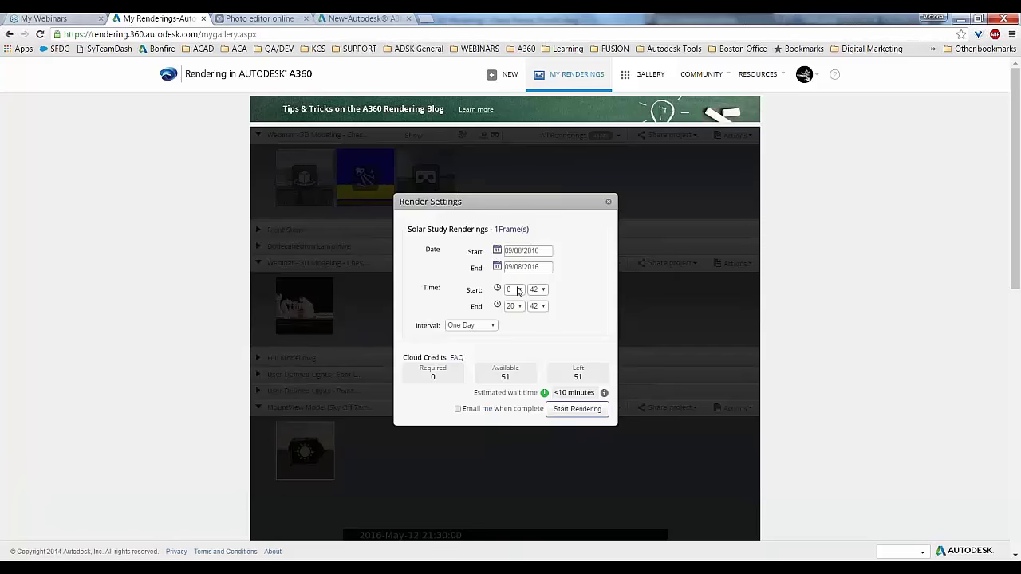
{"action": "left_click", "coordinate": [493, 326]}
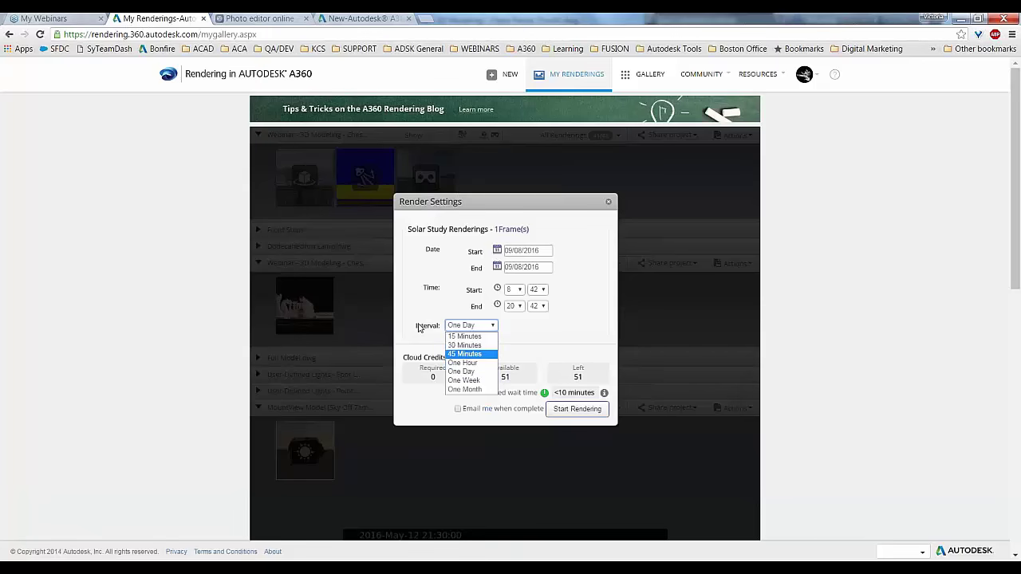
{"action": "left_click", "coordinate": [428, 296]}
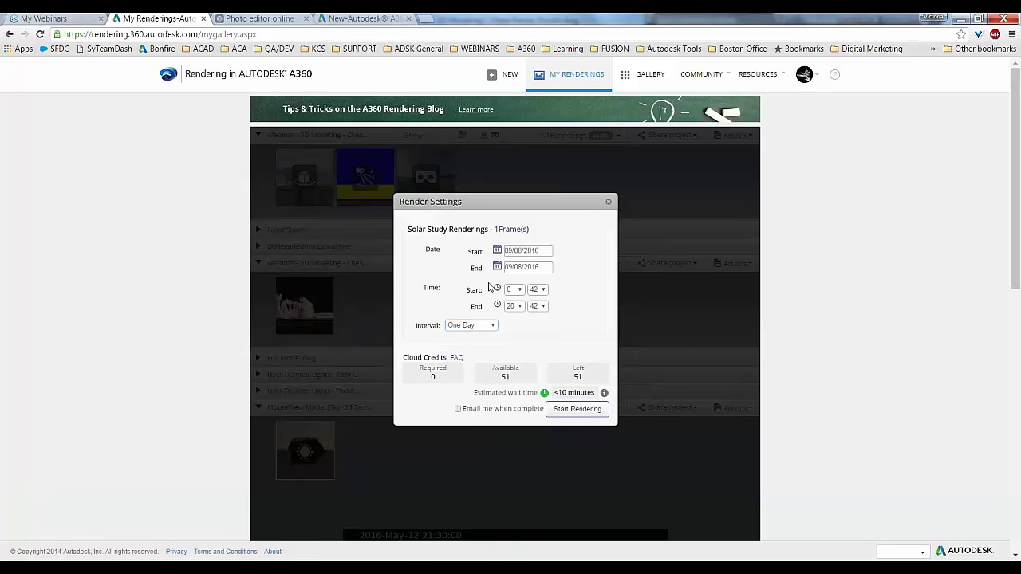
{"action": "left_click", "coordinate": [608, 204]}
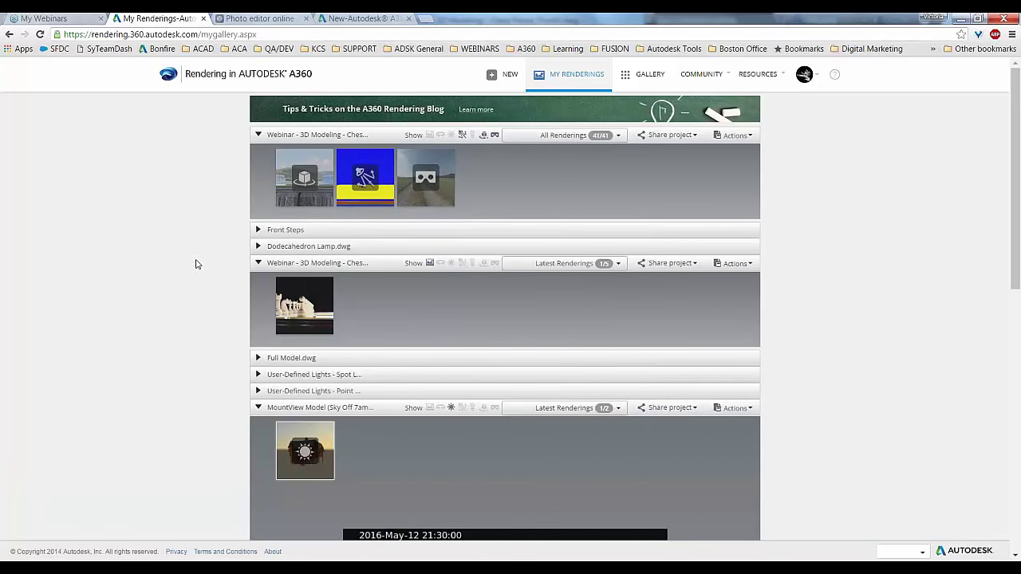
Preview the illuminance rendering of the chess project.
{"action": "mouse_move", "coordinate": [379, 185]}
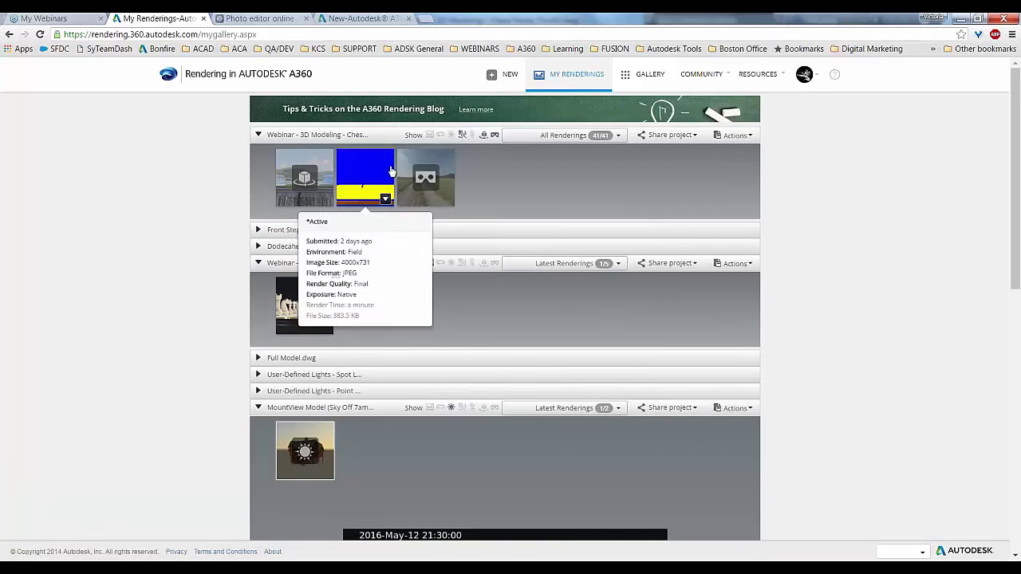
{"action": "left_click", "coordinate": [386, 199]}
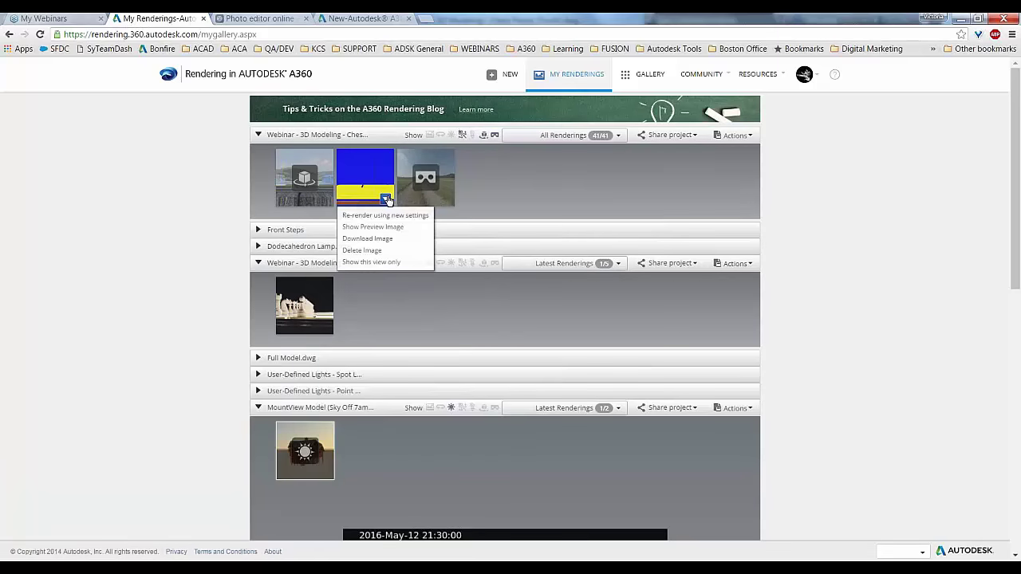
{"action": "left_click", "coordinate": [378, 182]}
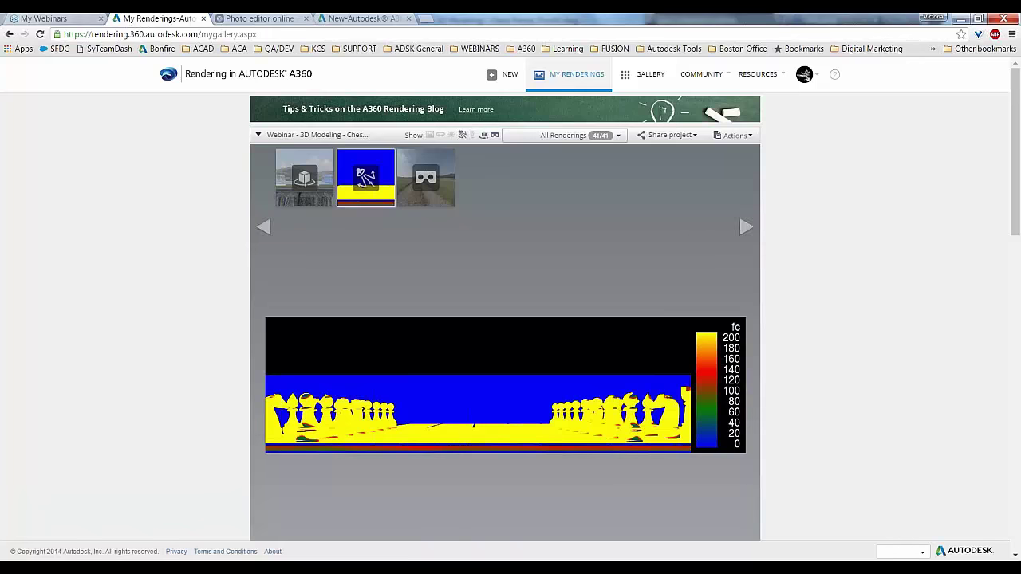
Open the illuminance image's re-render settings and review the legend's unit options and its minimum and maximum values.
{"action": "left_click", "coordinate": [386, 199]}
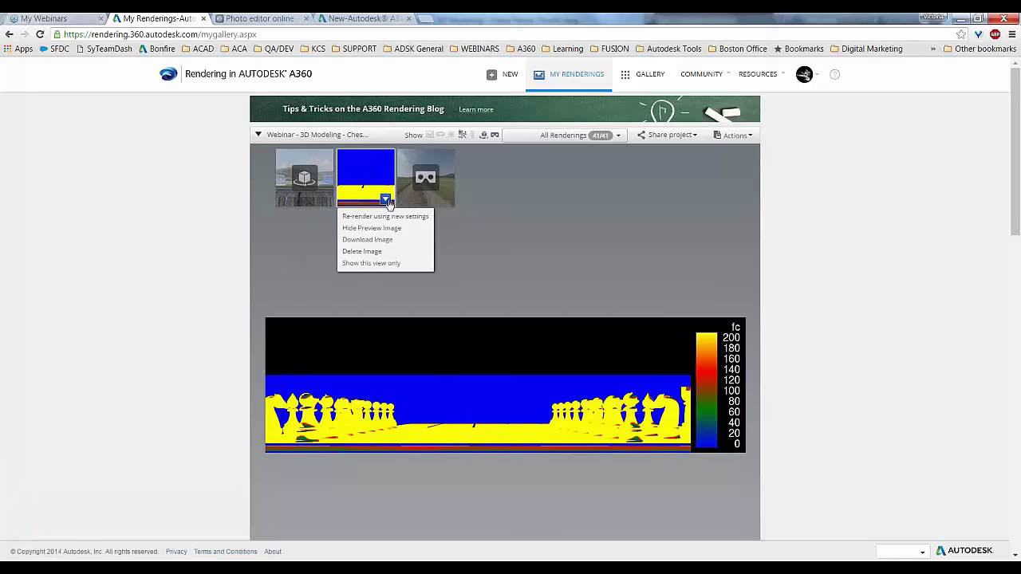
{"action": "left_click", "coordinate": [386, 217]}
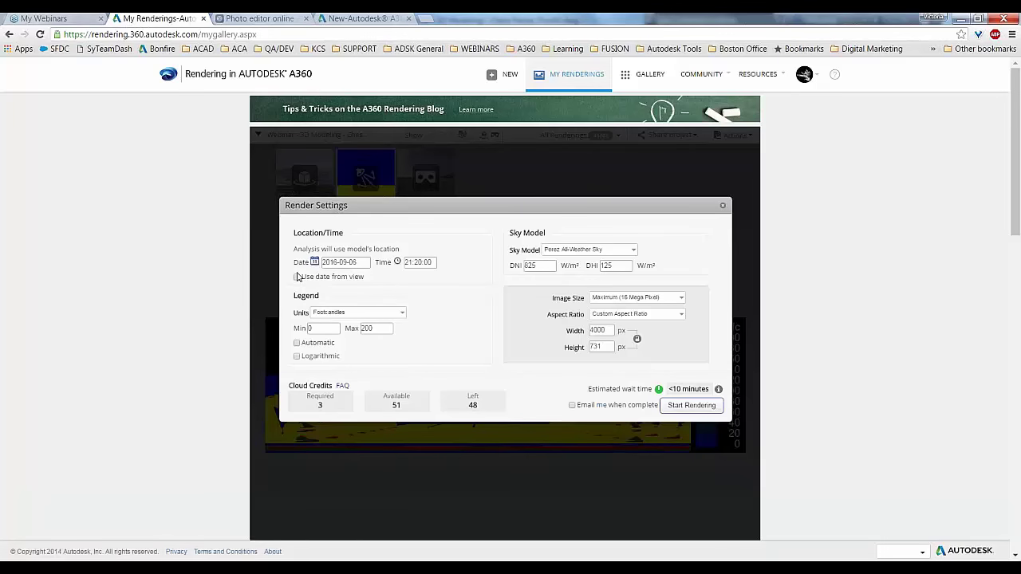
{"action": "left_click", "coordinate": [398, 314]}
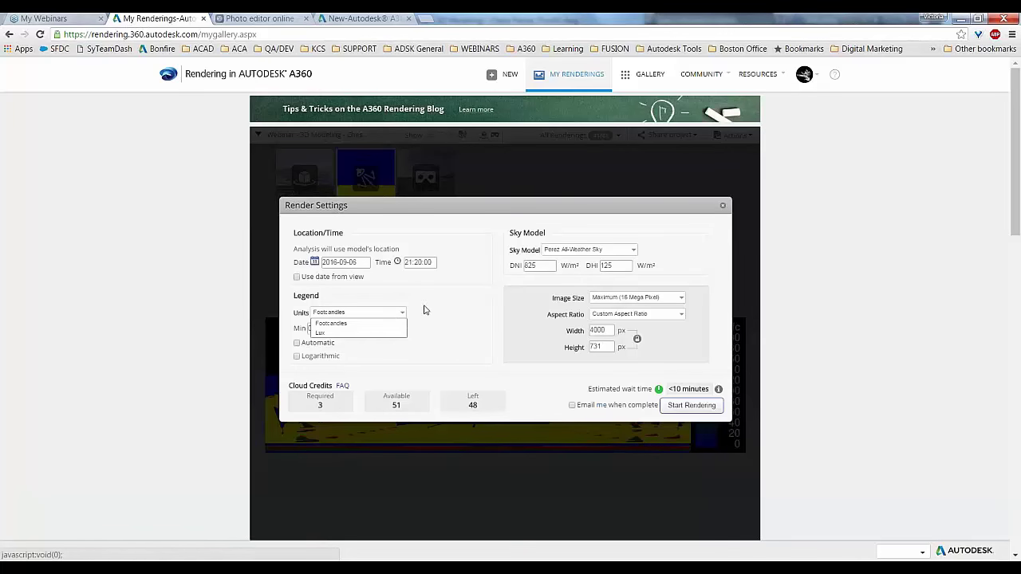
{"action": "left_click", "coordinate": [428, 313]}
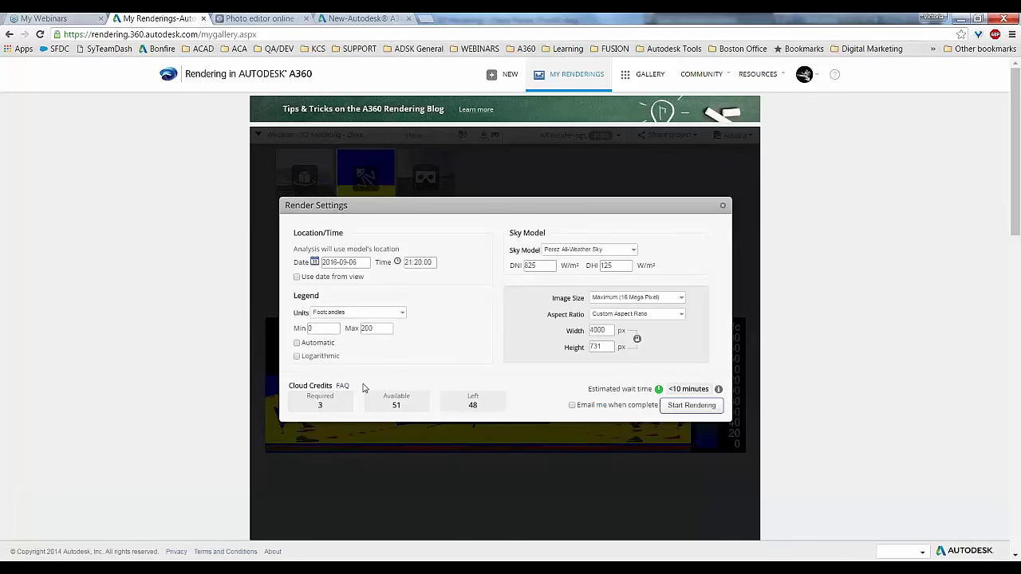
{"action": "left_click", "coordinate": [333, 330]}
{"action": "left_click", "coordinate": [369, 330]}
Review the sky model and image size options for the illuminance rendering, and close the settings without rendering.
{"action": "left_click", "coordinate": [633, 252]}
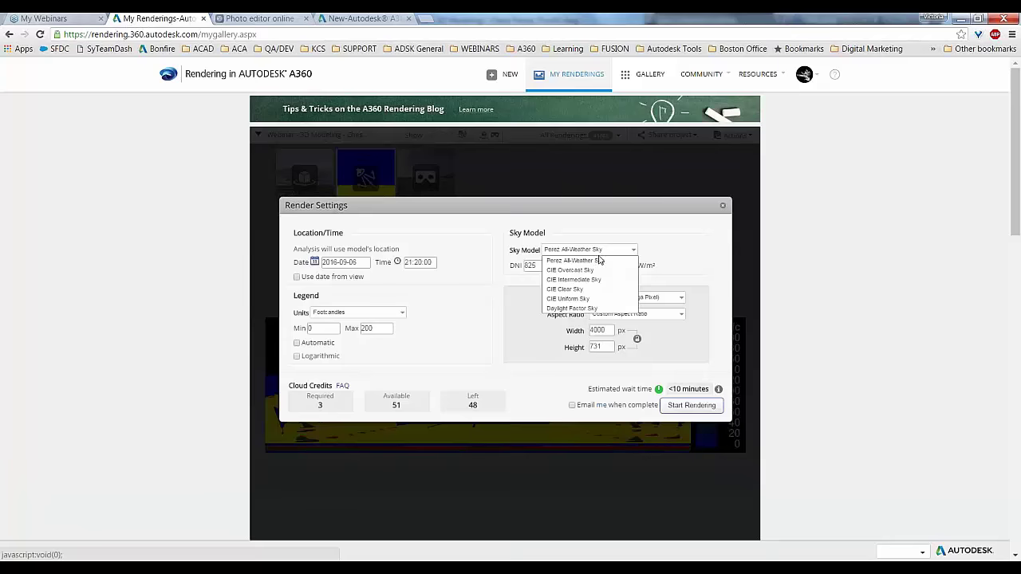
{"action": "left_click", "coordinate": [558, 231]}
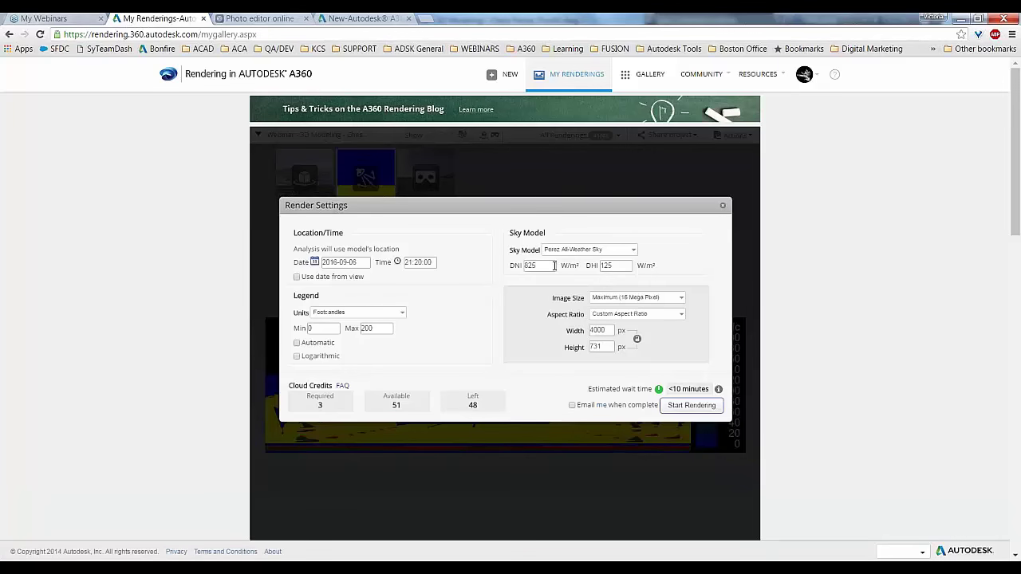
{"action": "left_click", "coordinate": [662, 298]}
{"action": "left_click", "coordinate": [670, 295]}
{"action": "left_click", "coordinate": [723, 205]}
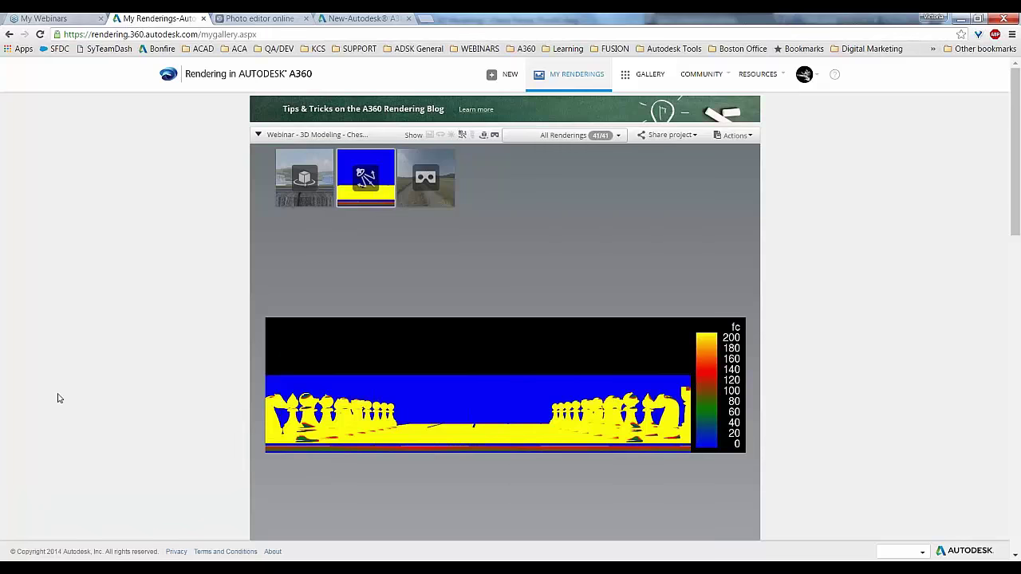
Preview the turntable rendering of the chess set on the picnic table.
{"action": "mouse_move", "coordinate": [428, 174]}
{"action": "mouse_move", "coordinate": [301, 180]}
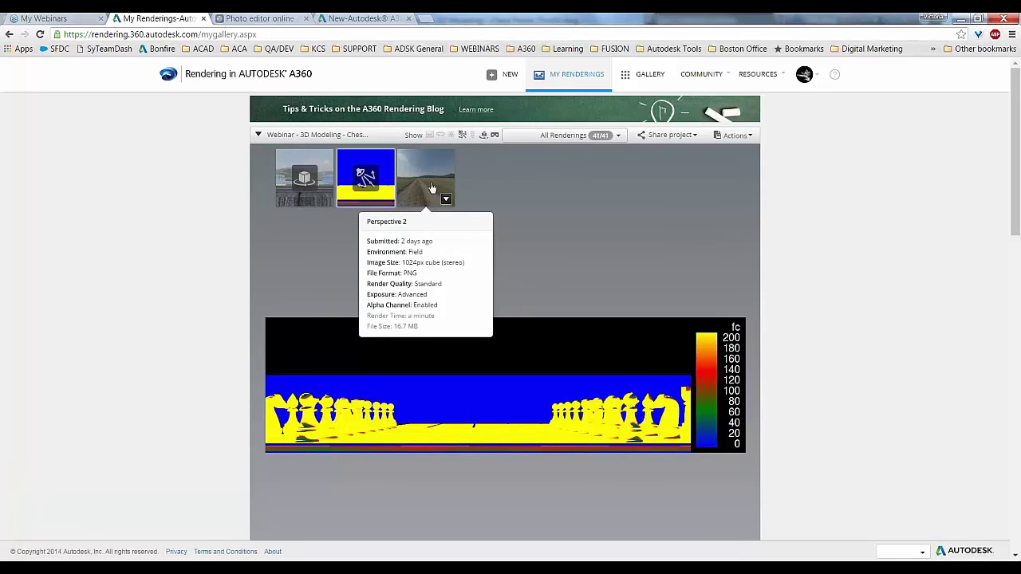
{"action": "left_click", "coordinate": [297, 182]}
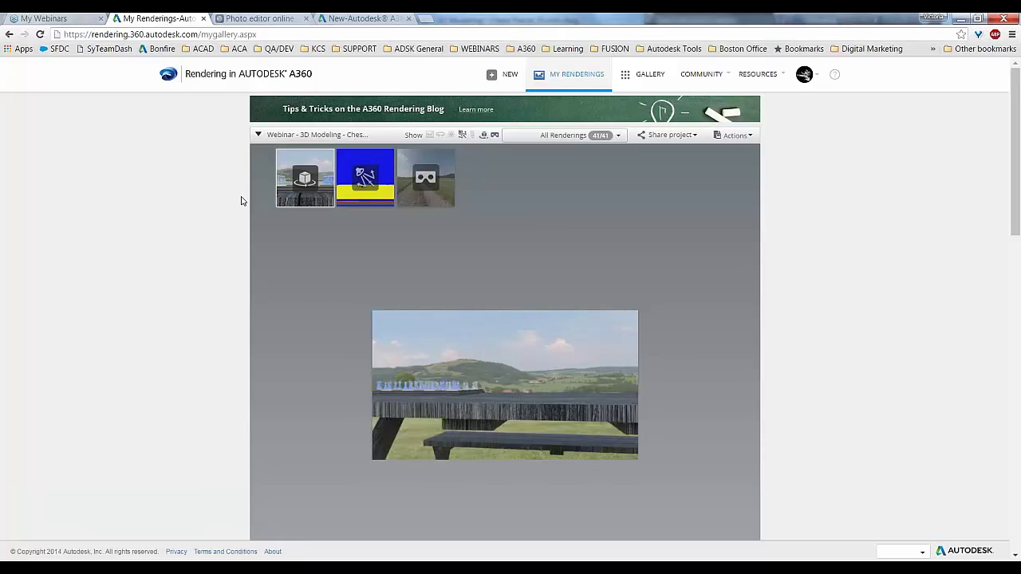
Try a frame count of 36 frames in the turntable's re-render settings, and close them without starting the rendering.
{"action": "left_click", "coordinate": [324, 200]}
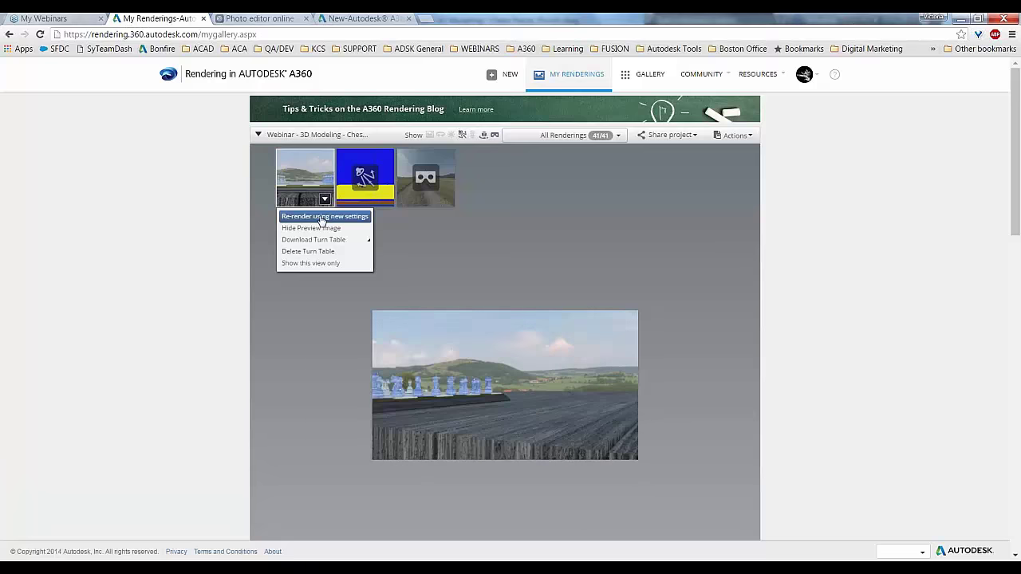
{"action": "left_click", "coordinate": [322, 217]}
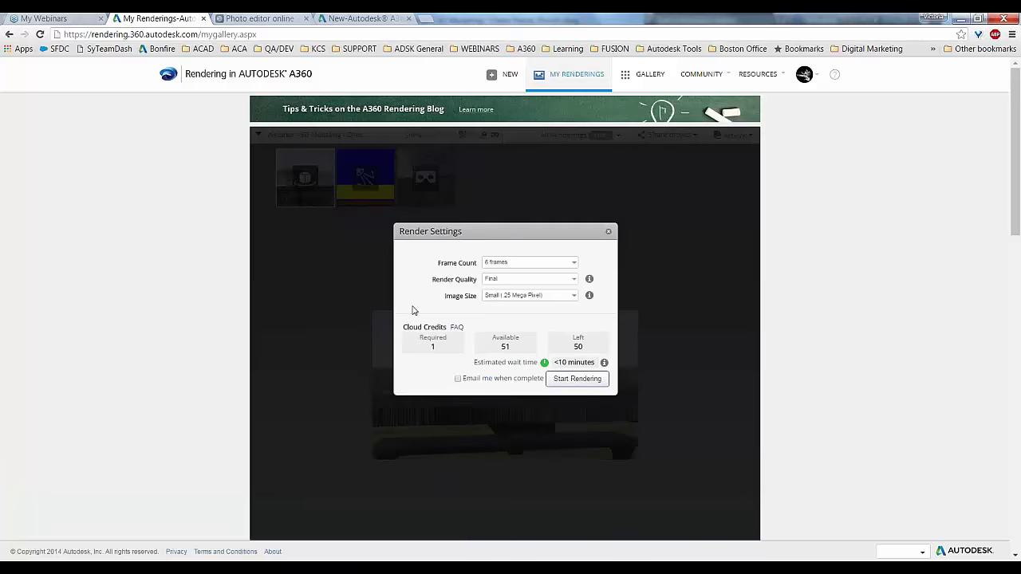
{"action": "left_click", "coordinate": [574, 265]}
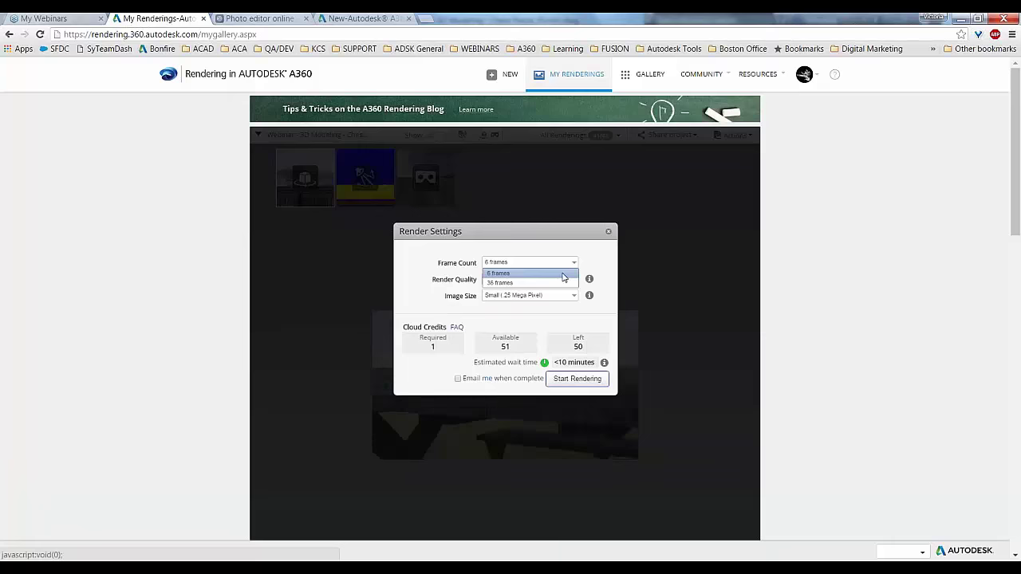
{"action": "left_click", "coordinate": [556, 282]}
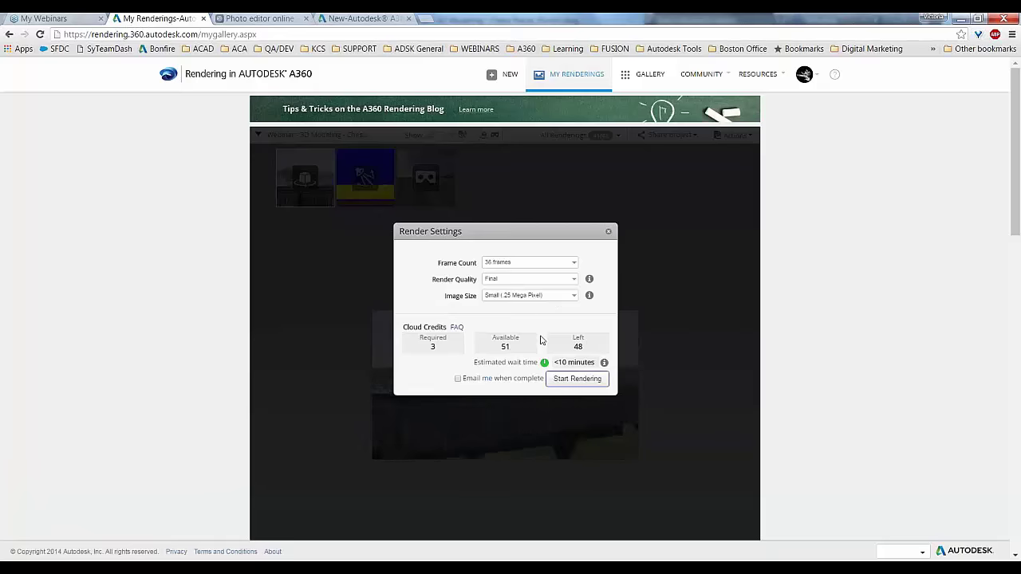
{"action": "left_click", "coordinate": [605, 232]}
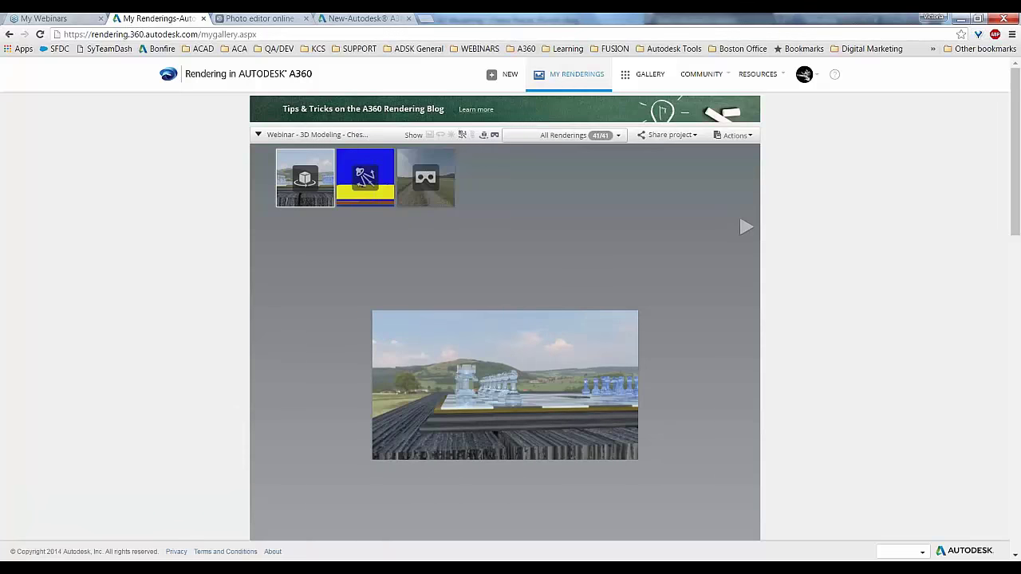
Preview the Perspective 2 stereo panorama, review the width options in its stereo panorama render settings, and close them without rendering.
{"action": "left_click", "coordinate": [420, 182]}
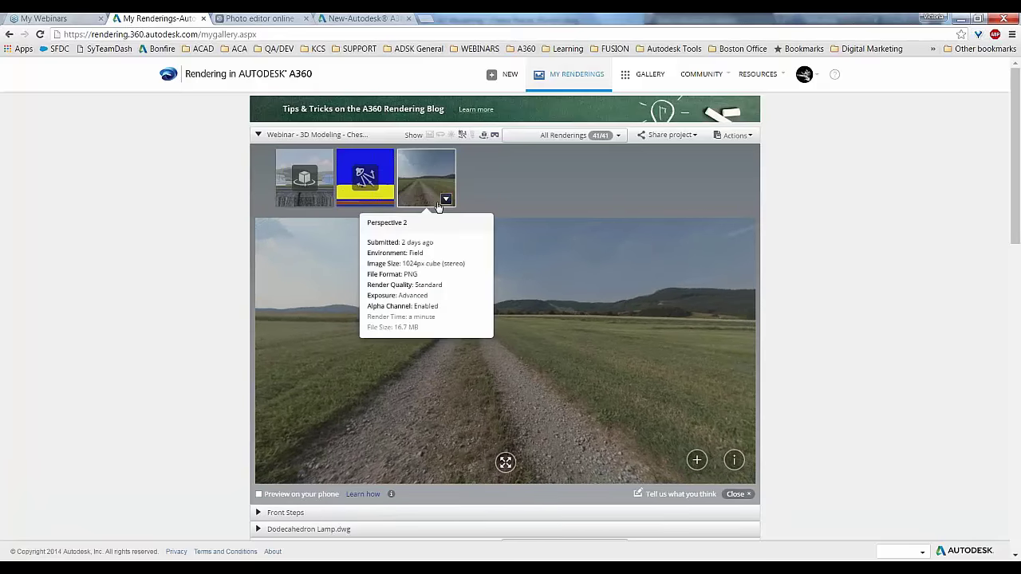
{"action": "left_click", "coordinate": [443, 201]}
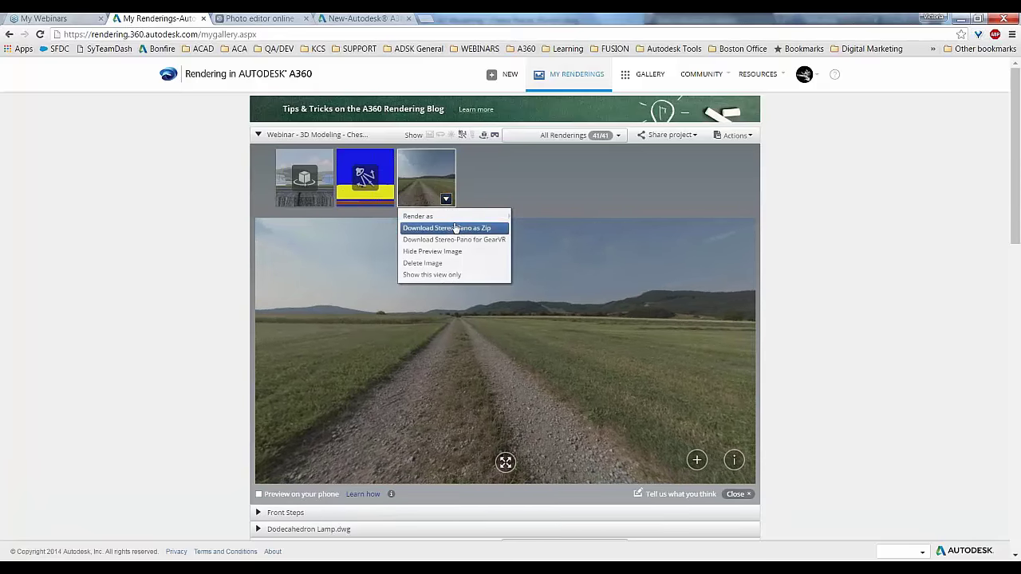
{"action": "left_click", "coordinate": [547, 217]}
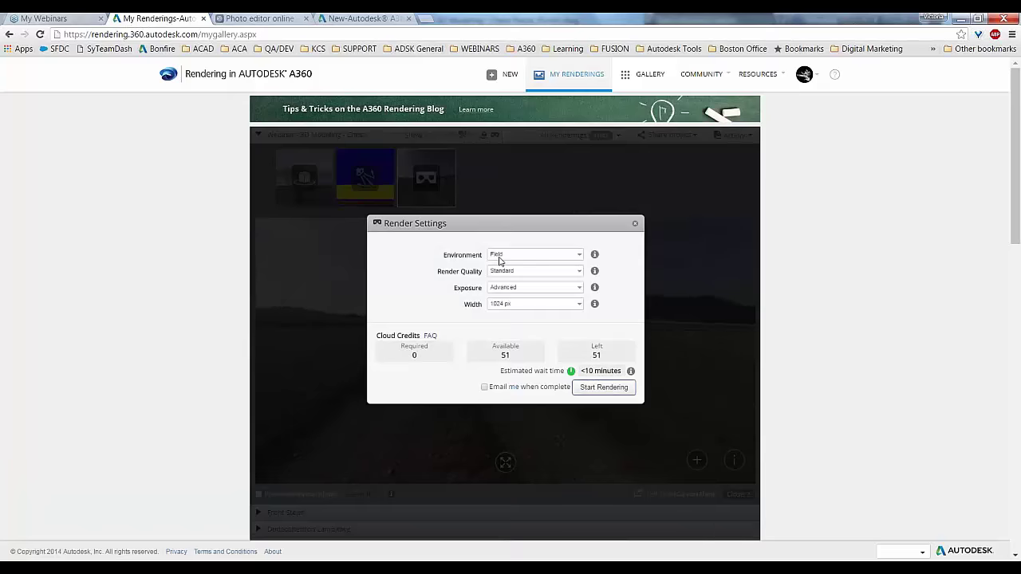
{"action": "left_click", "coordinate": [534, 303]}
{"action": "left_click", "coordinate": [511, 312]}
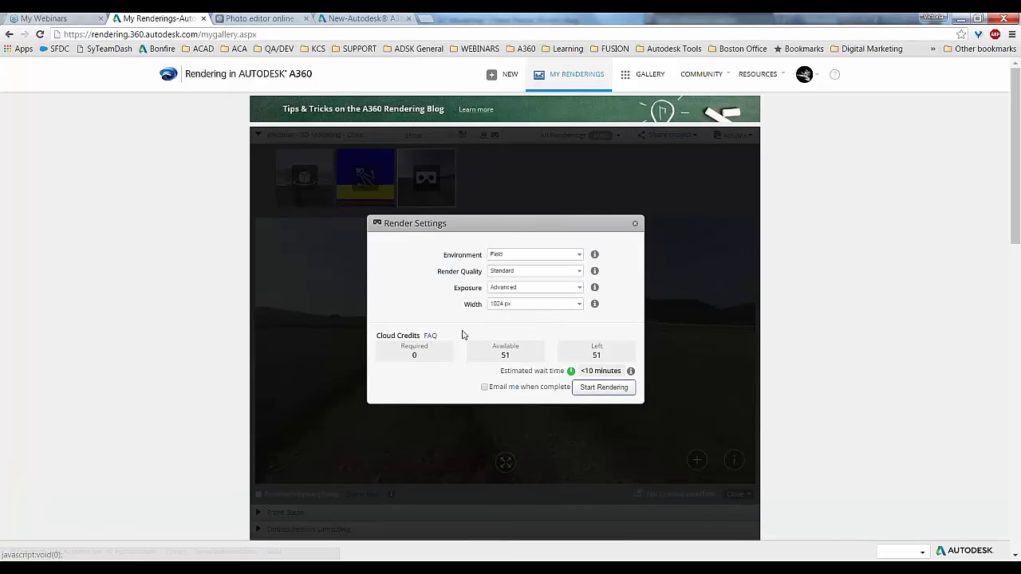
{"action": "left_click", "coordinate": [635, 223]}
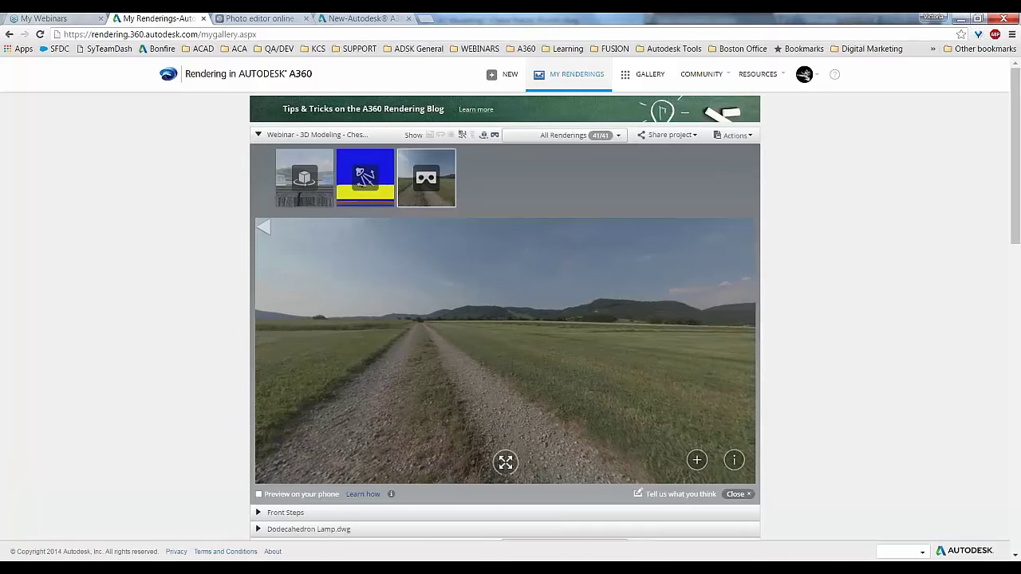
Look around the picnic table in the full-screen stereo panorama, and turn on its phone preview.
{"action": "left_click", "coordinate": [506, 463]}
{"action": "left_click_drag", "start_coordinate": [506, 463], "coordinate": [457, 289]}
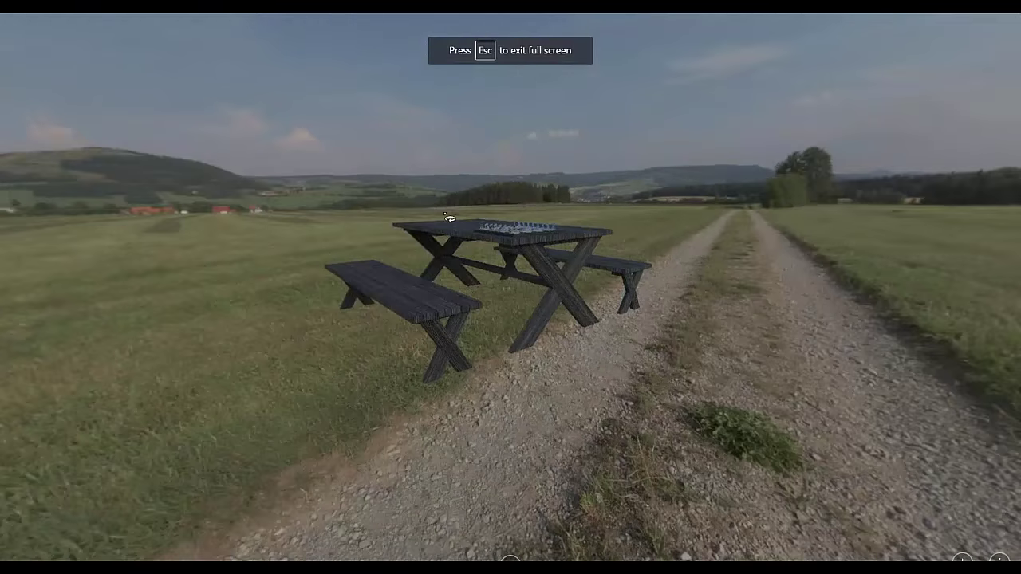
{"action": "left_click_drag", "start_coordinate": [449, 218], "coordinate": [693, 351]}
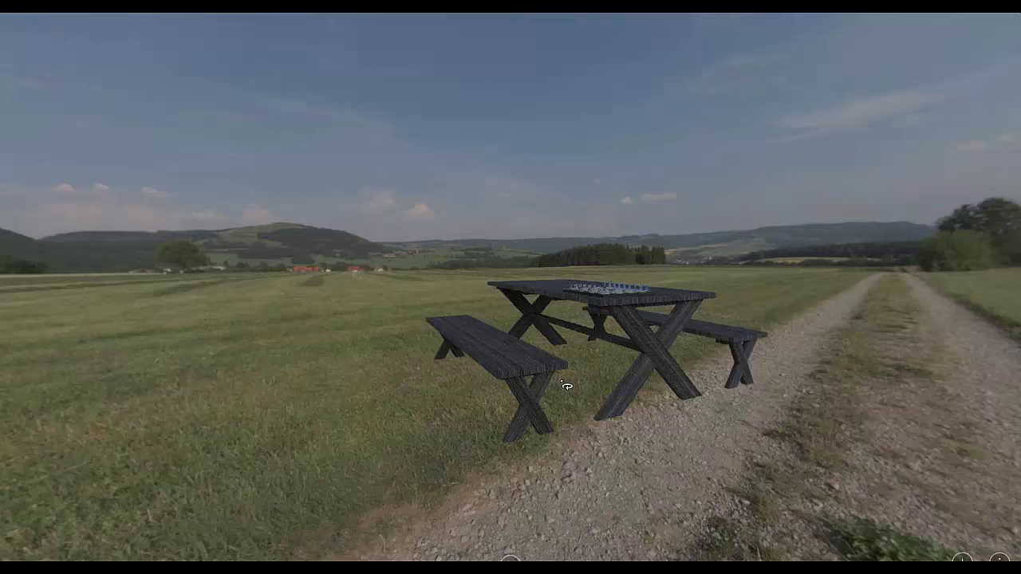
{"action": "key", "text": "Escape"}
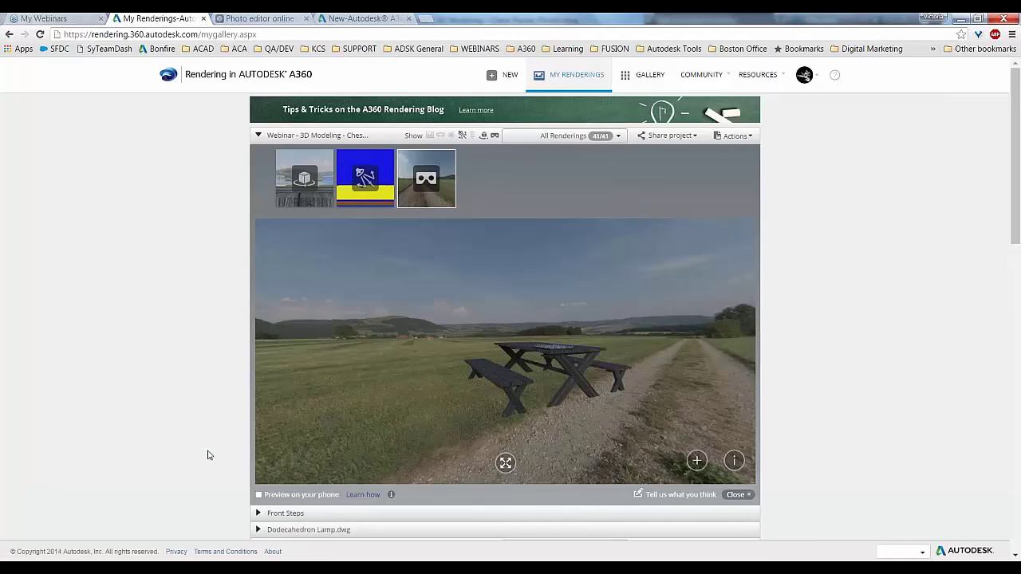
{"action": "left_click", "coordinate": [258, 496]}
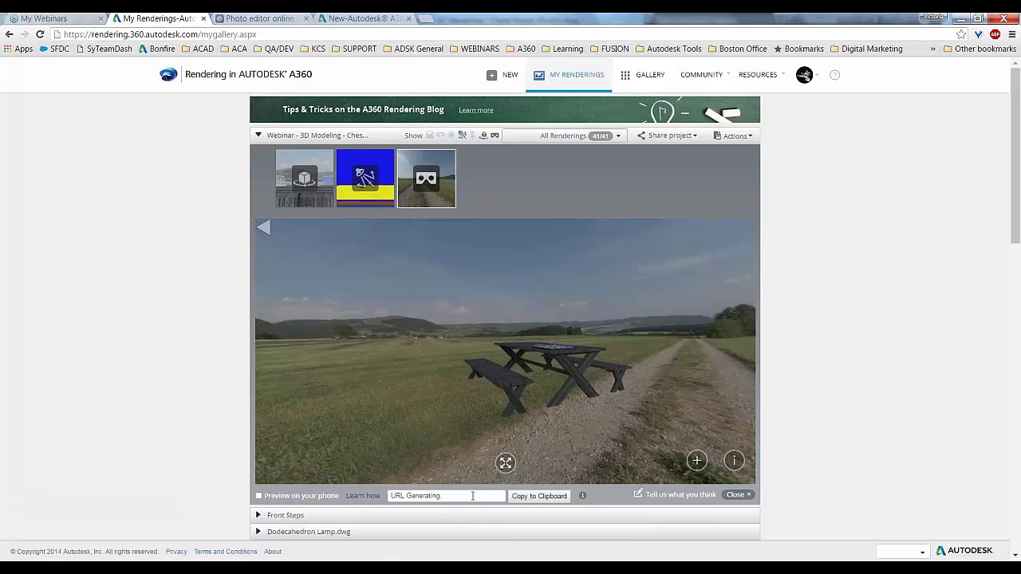
{"action": "mouse_move", "coordinate": [584, 496]}
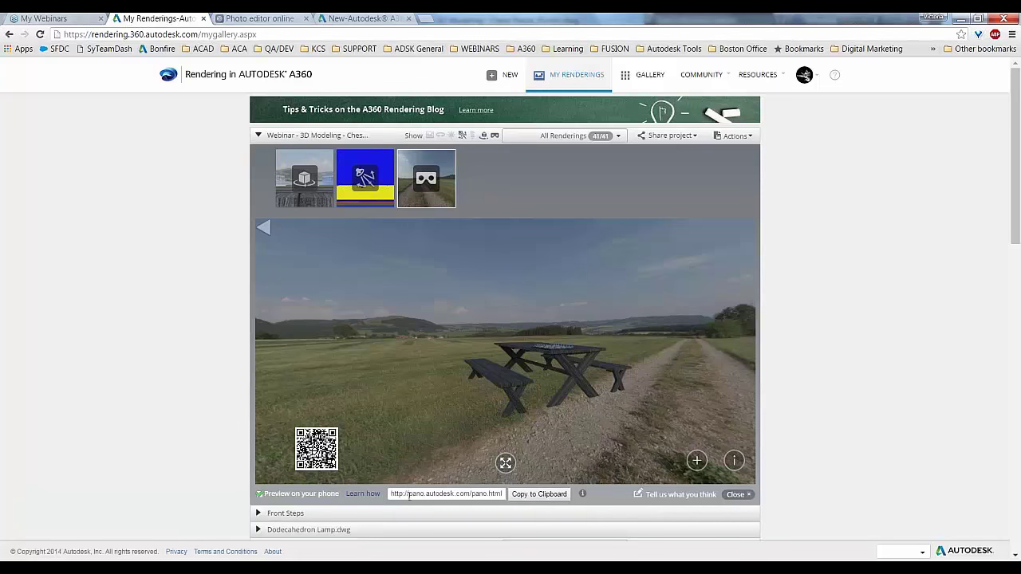
Review the download options of the stereo panorama, illuminance image and turntable, including the turntable's HTML viewer and video formats.
{"action": "mouse_move", "coordinate": [426, 178]}
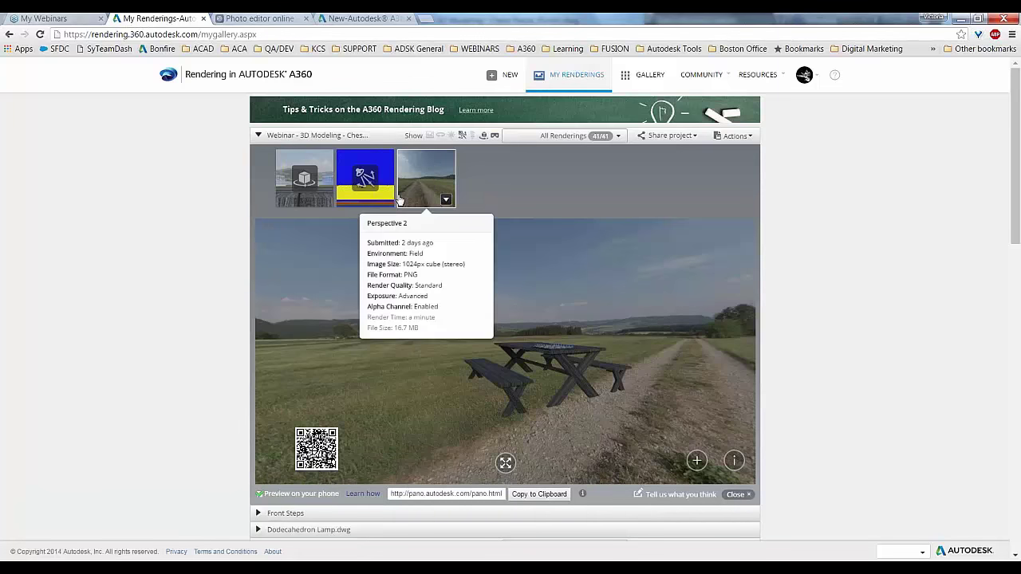
{"action": "left_click", "coordinate": [446, 201]}
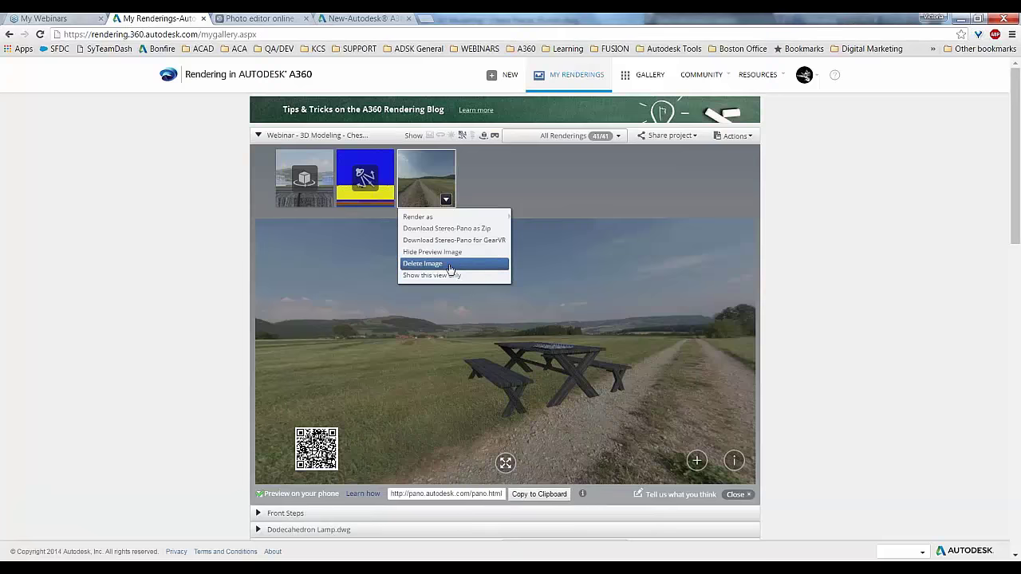
{"action": "left_click", "coordinate": [385, 200]}
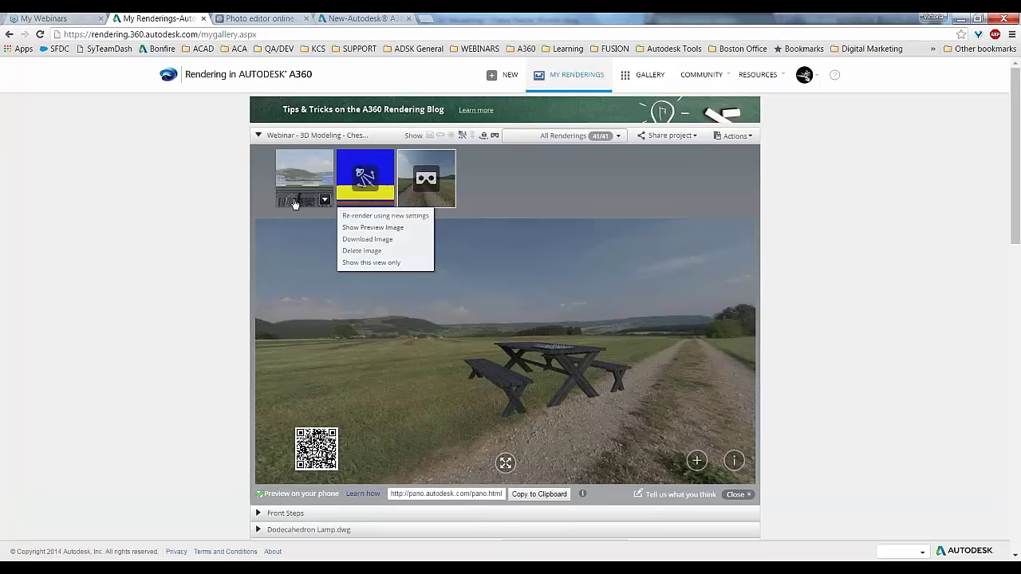
{"action": "left_click", "coordinate": [324, 200]}
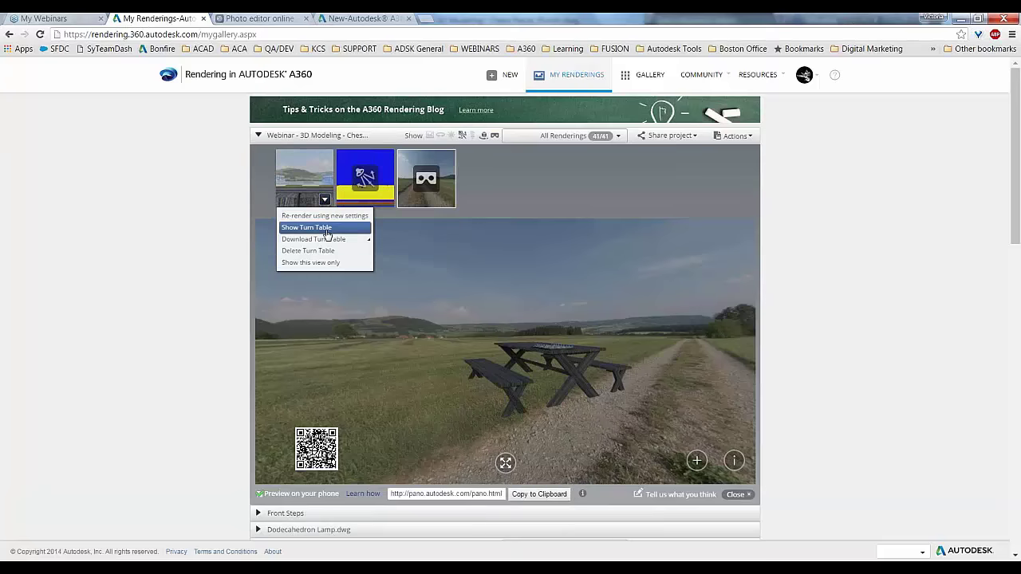
{"action": "mouse_move", "coordinate": [326, 241]}
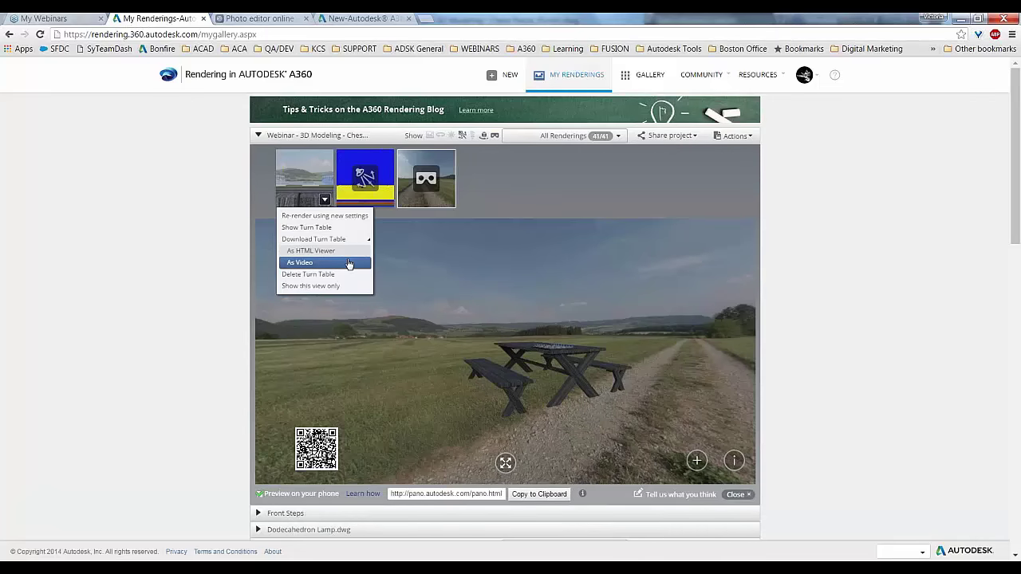
{"action": "left_click", "coordinate": [349, 264]}
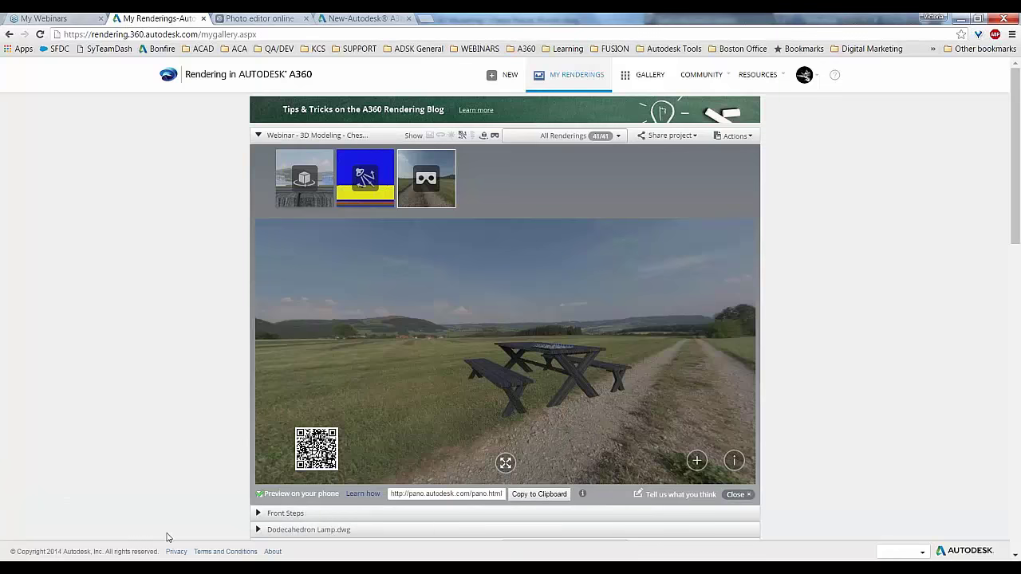
Switch to Windows Explorer and open the Renders folder of the cloud rendering webinar.
{"action": "key", "text": "alt+Tab"}
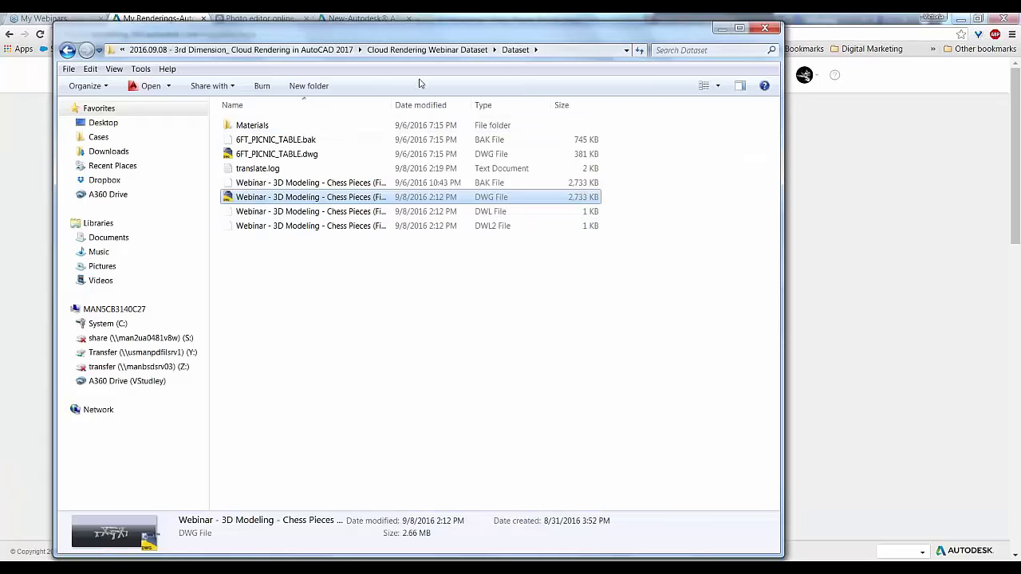
{"action": "left_click", "coordinate": [295, 50]}
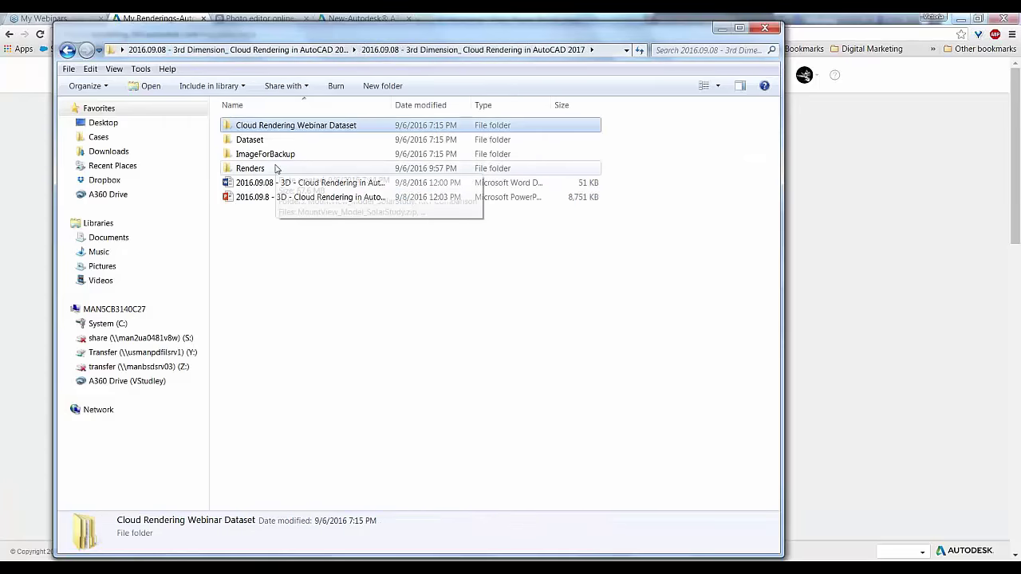
{"action": "double_click", "coordinate": [267, 168]}
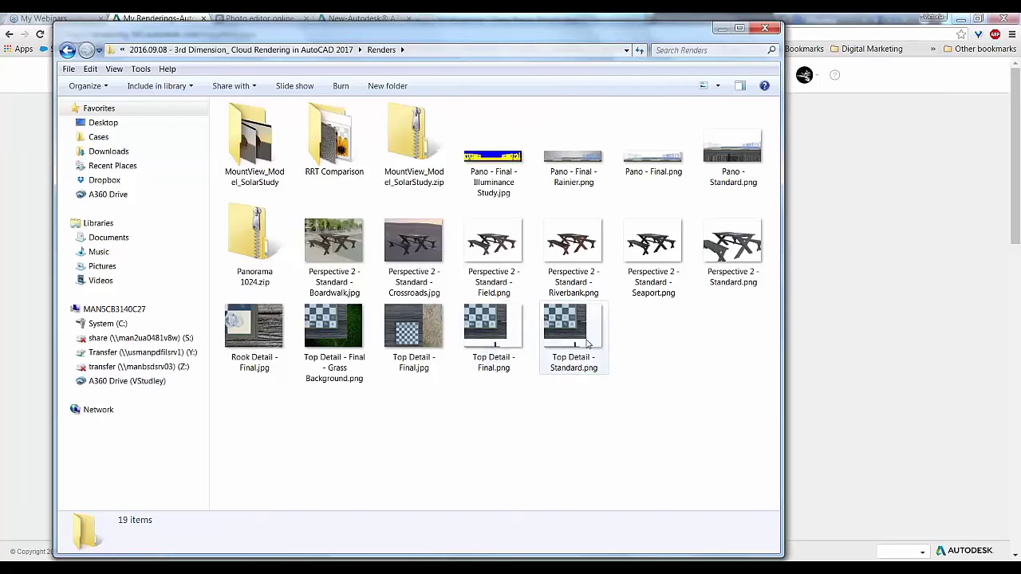
View the two 10-minute RRT renders of the top detail in the RRT Comparison folder, and close the viewer.
{"action": "mouse_move", "coordinate": [588, 343]}
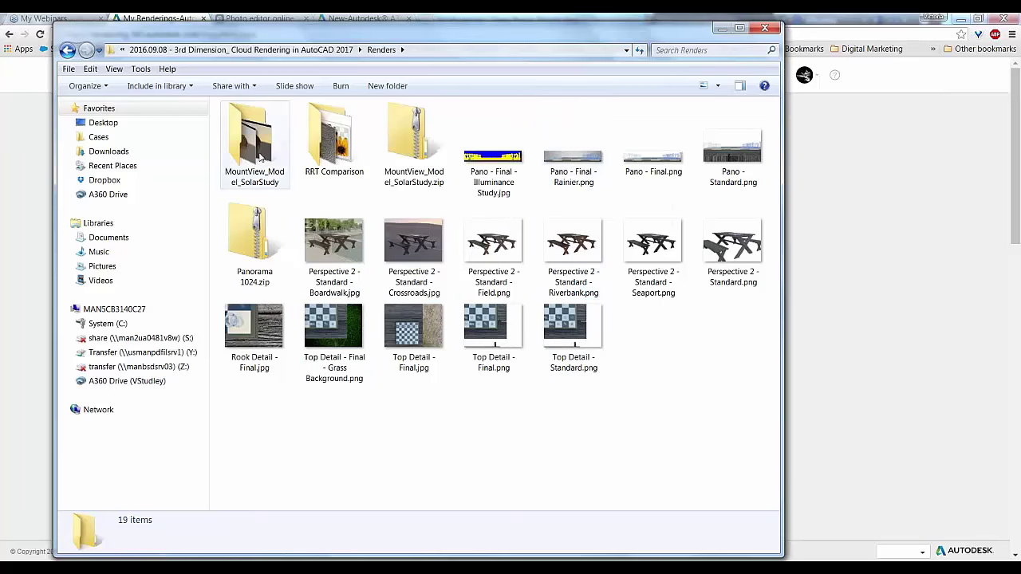
{"action": "double_click", "coordinate": [331, 136]}
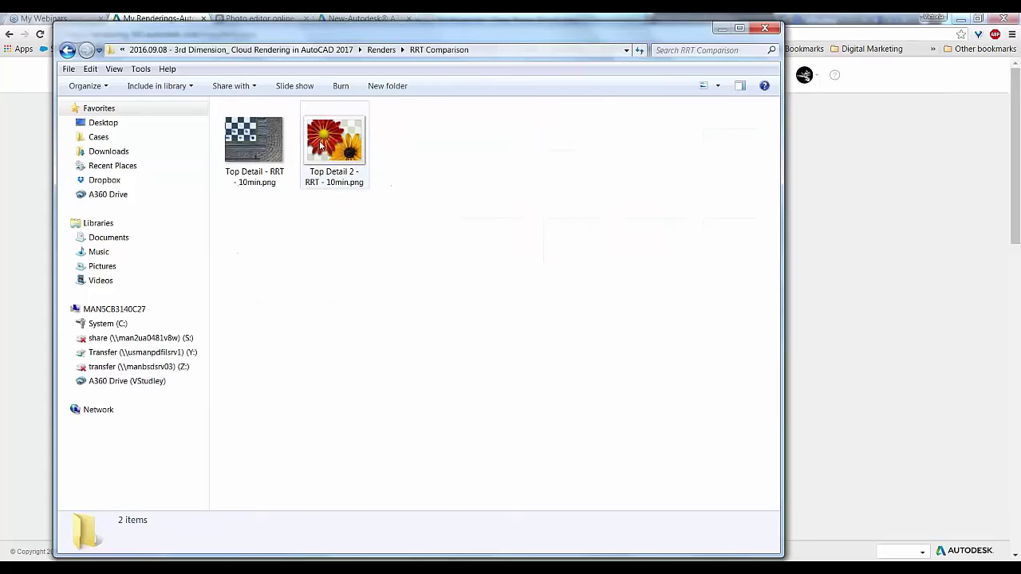
{"action": "left_click_drag", "start_coordinate": [374, 235], "coordinate": [252, 183]}
{"action": "double_click", "coordinate": [247, 145]}
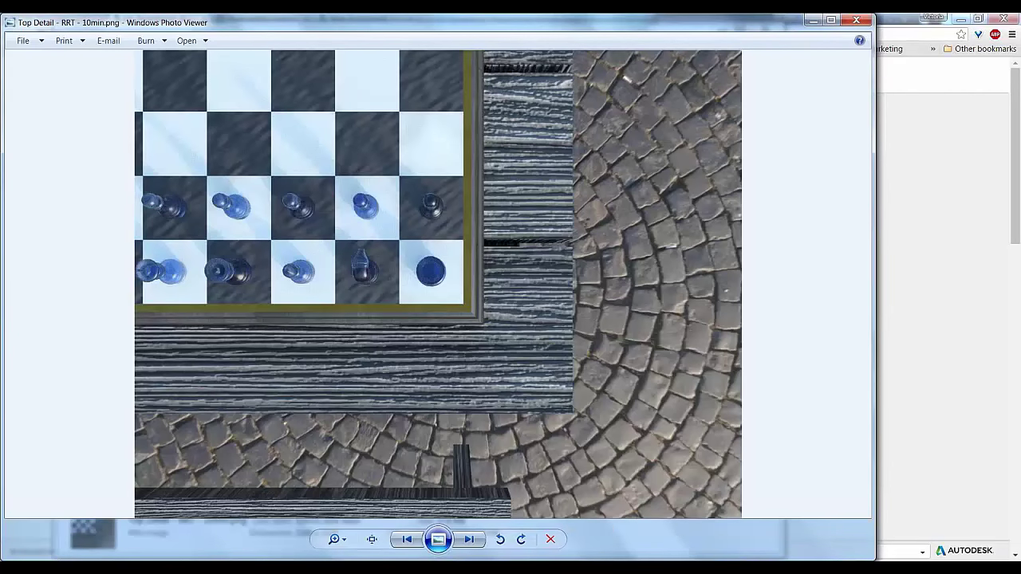
{"action": "key", "text": "Right"}
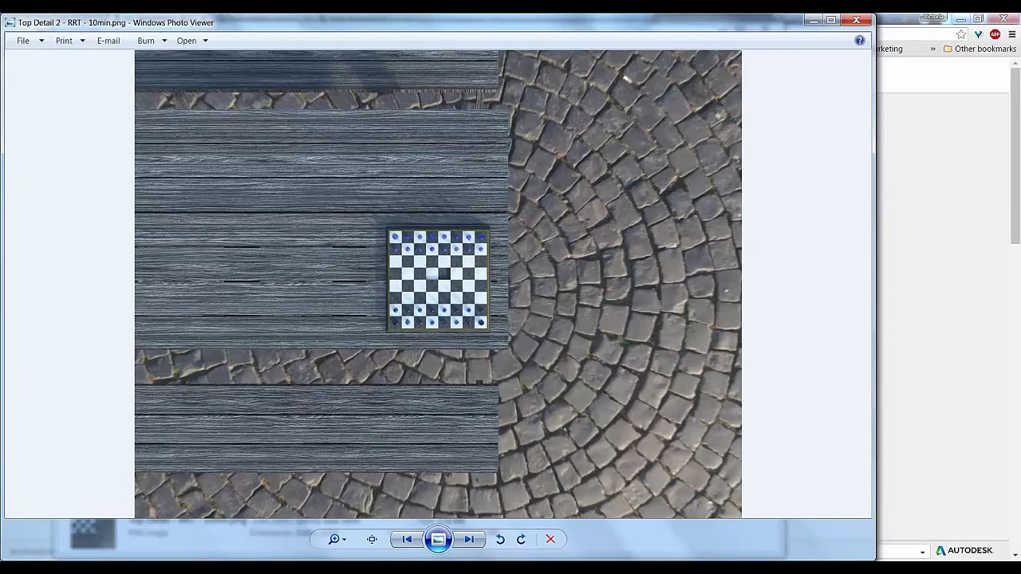
{"action": "key", "text": "Left"}
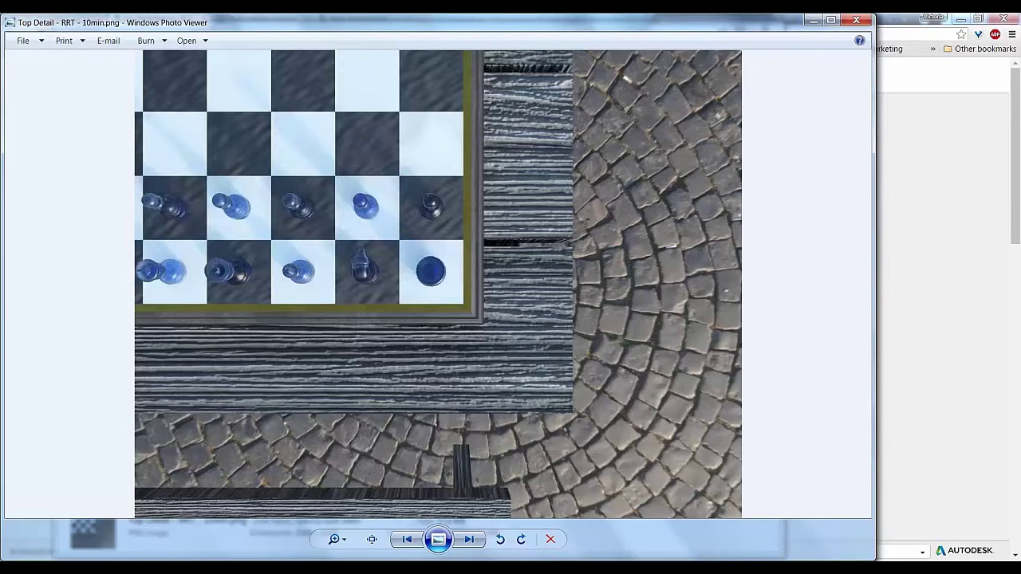
{"action": "left_click", "coordinate": [855, 22]}
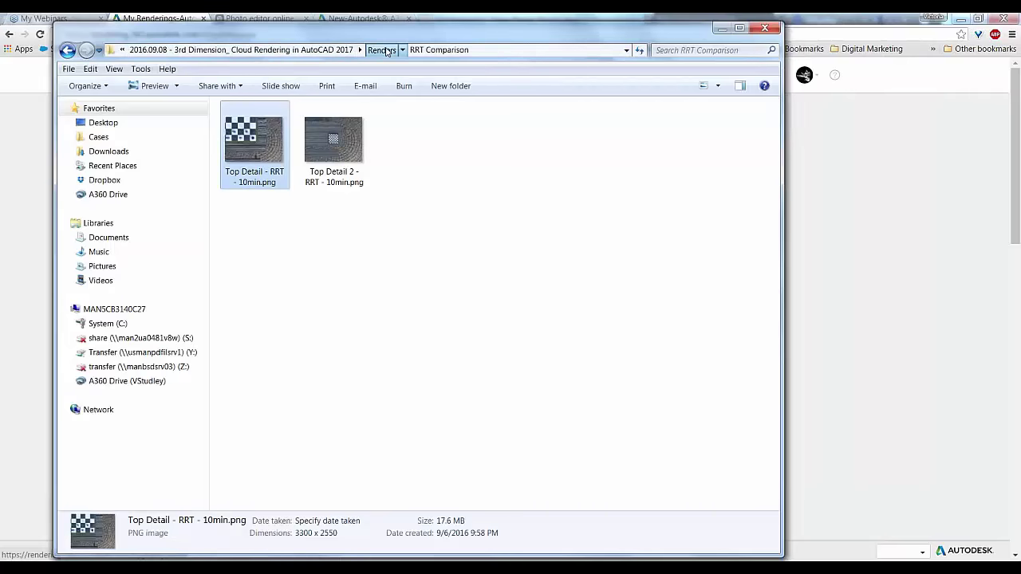
Return to the Renders folder and compare the Top Detail render with grass background against the Rook Detail and Top Detail final renders.
{"action": "left_click", "coordinate": [383, 50]}
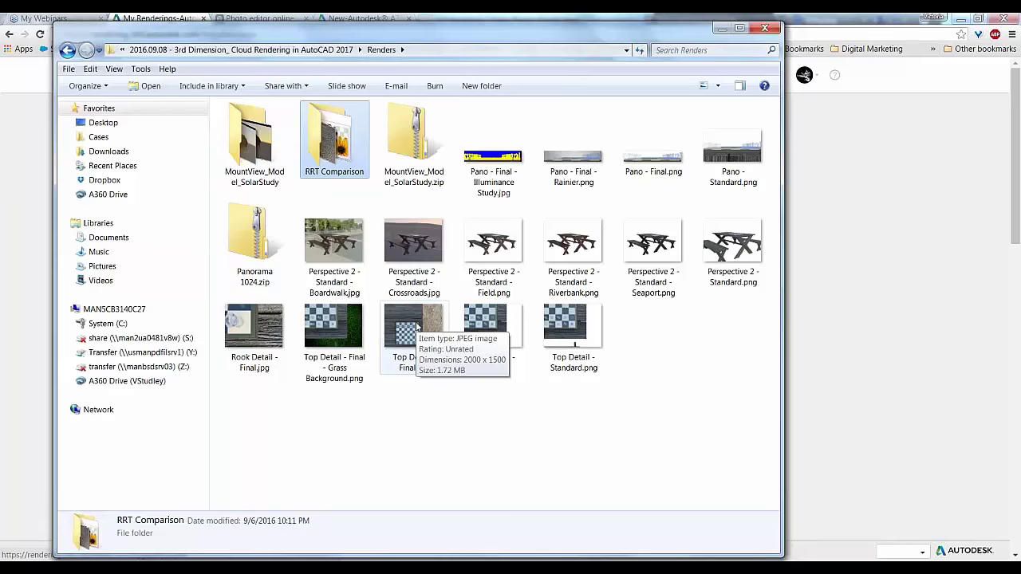
{"action": "left_click", "coordinate": [337, 327]}
{"action": "double_click", "coordinate": [338, 327]}
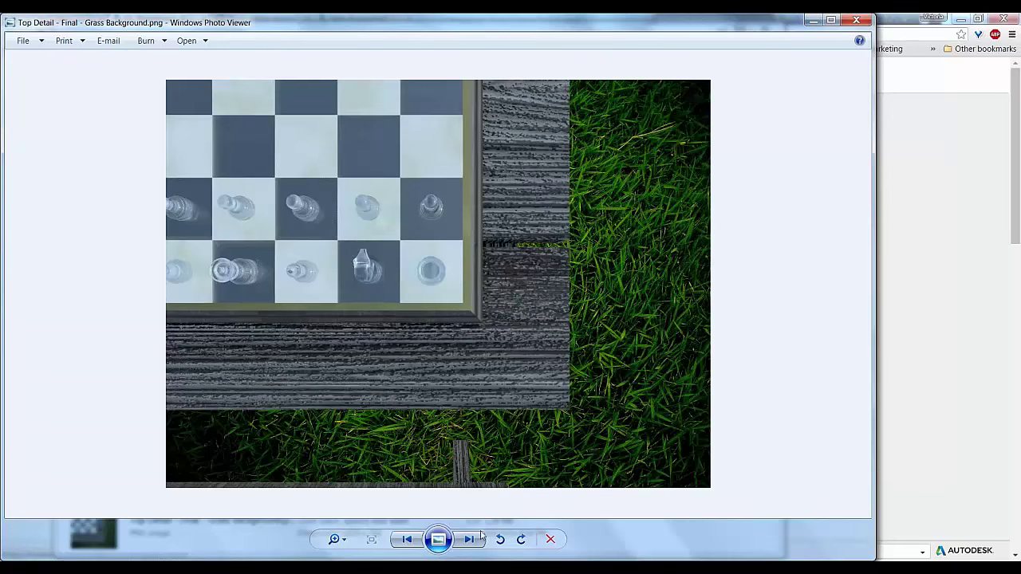
{"action": "left_click", "coordinate": [406, 540]}
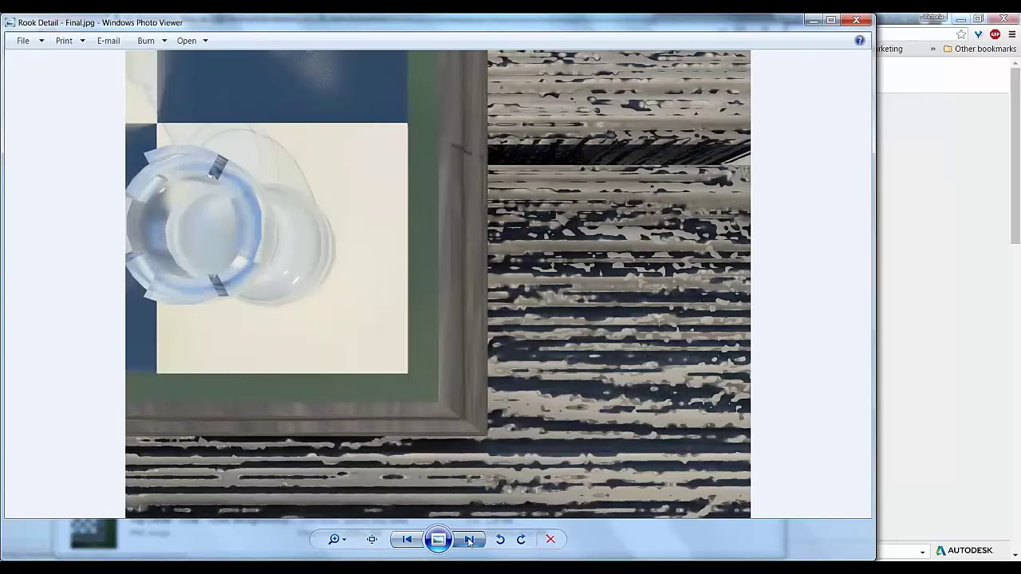
{"action": "left_click", "coordinate": [470, 541]}
{"action": "left_click", "coordinate": [469, 541]}
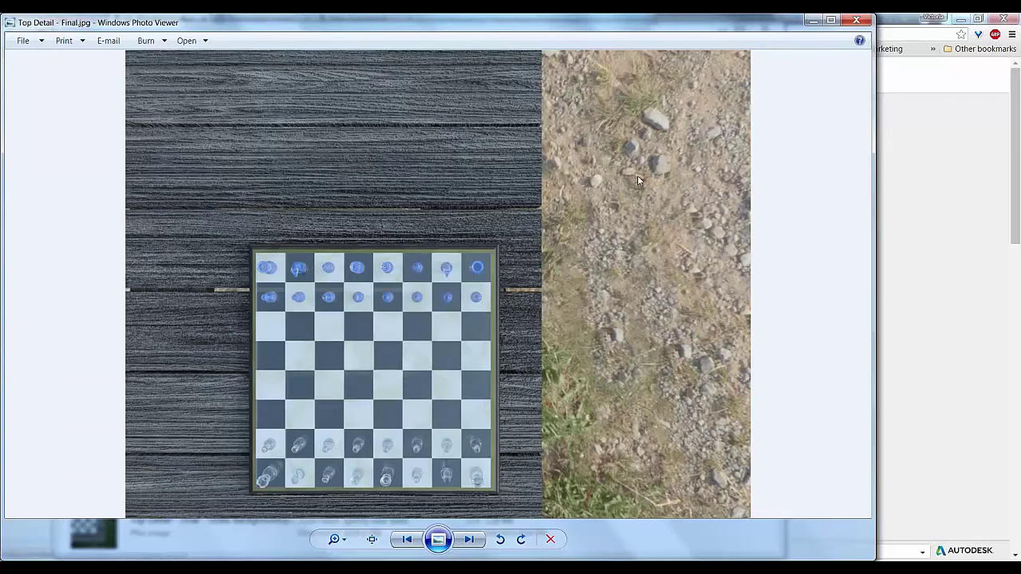
{"action": "left_click", "coordinate": [403, 540]}
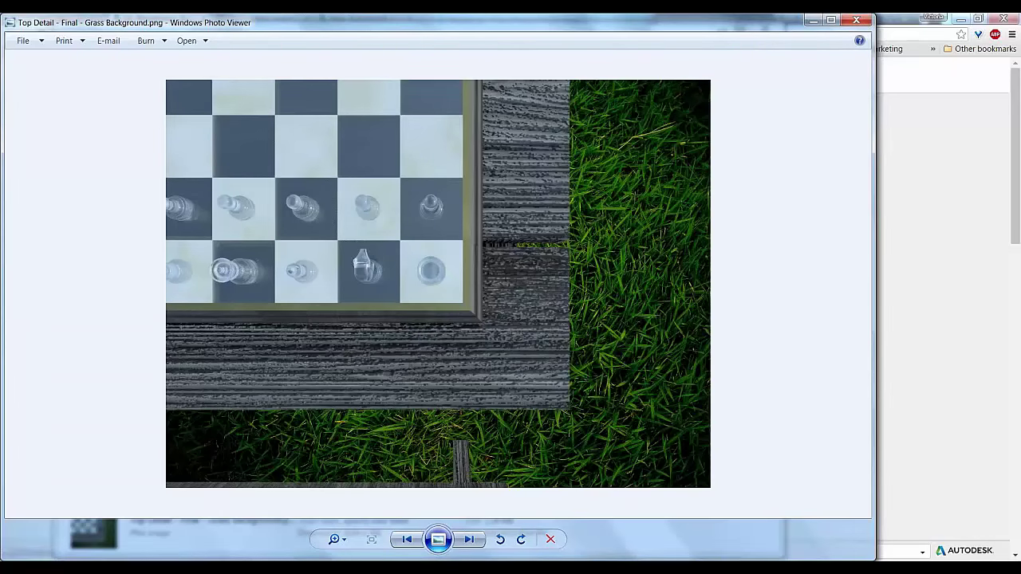
{"action": "left_click", "coordinate": [856, 19]}
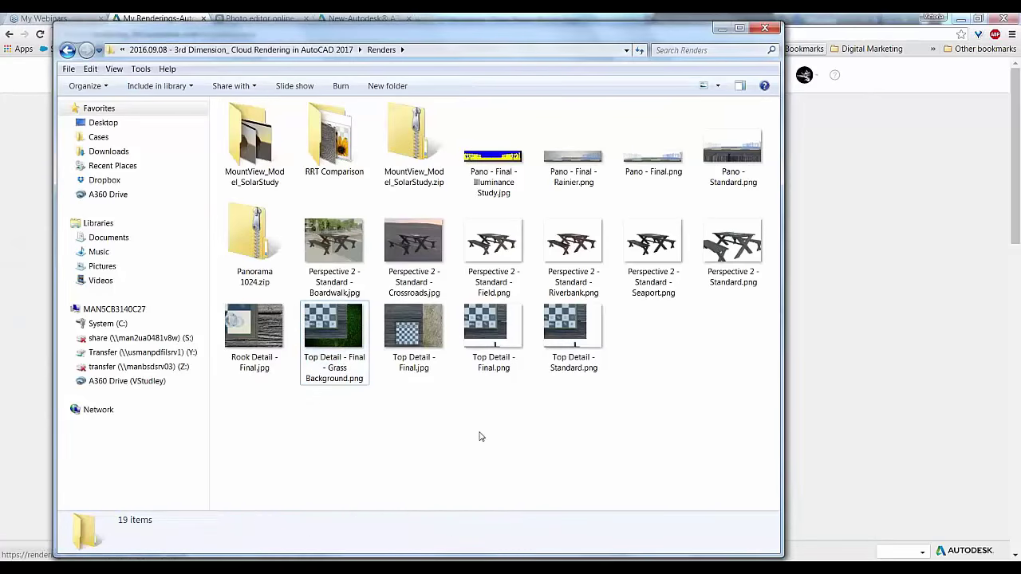
{"action": "left_click", "coordinate": [266, 248]}
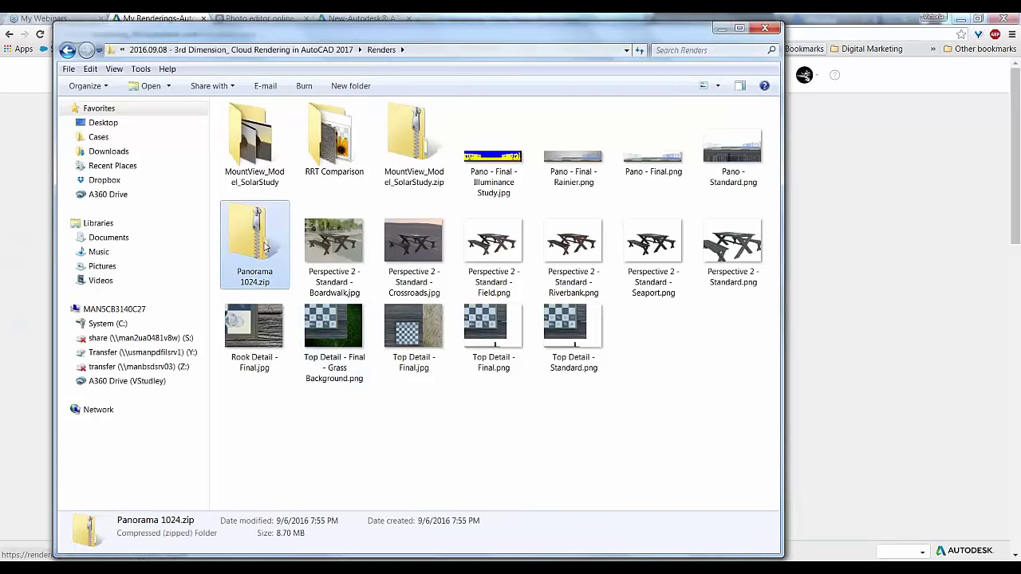
{"action": "left_click", "coordinate": [264, 178]}
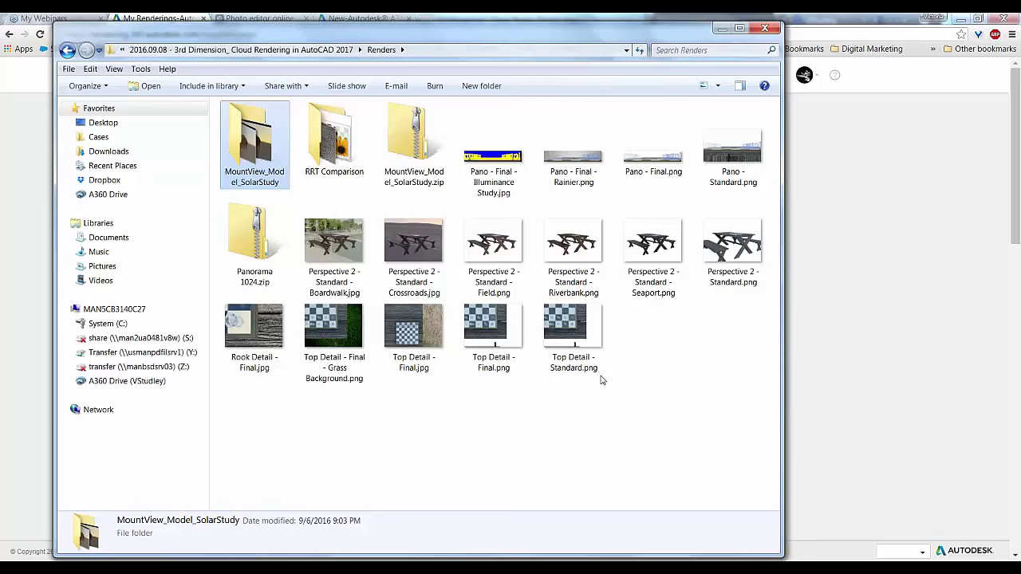
Switch to the Pixlr website in the browser and dismiss the newsletter sign-up offer.
{"action": "left_click", "coordinate": [953, 347]}
{"action": "left_click", "coordinate": [259, 18]}
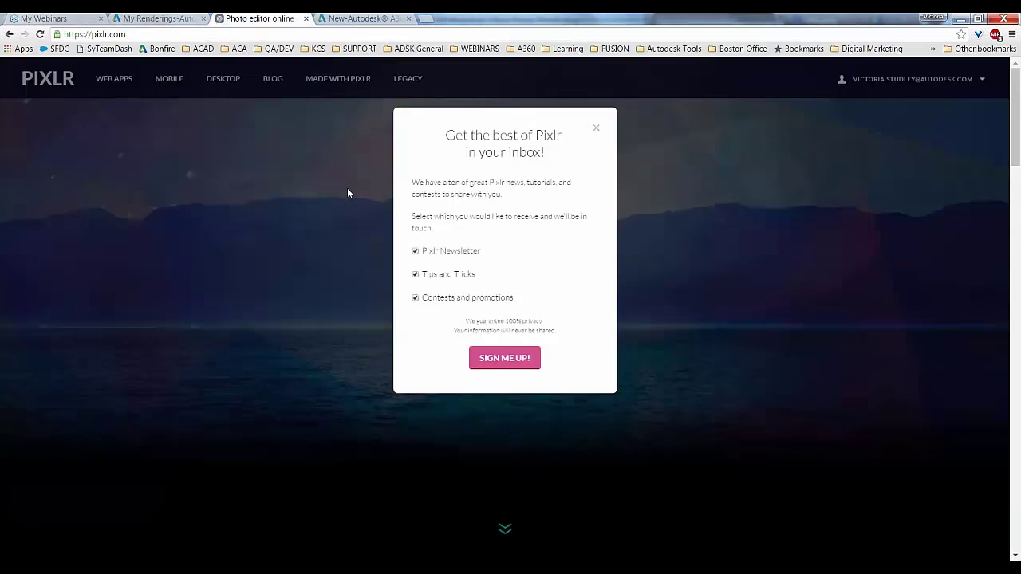
{"action": "left_click", "coordinate": [597, 130]}
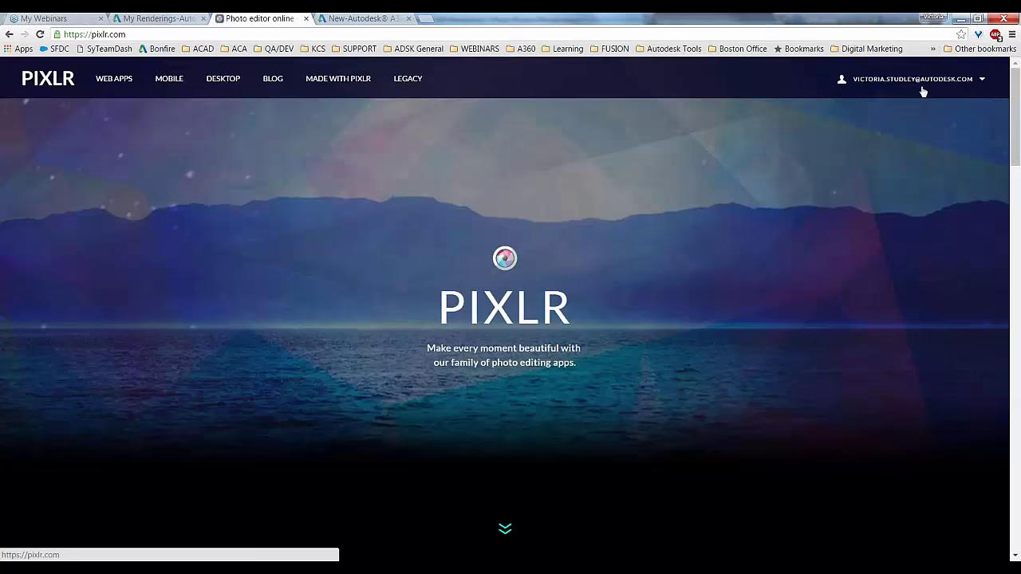
Launch Pixlr Editor from the Pixlr web apps page.
{"action": "left_click", "coordinate": [107, 82]}
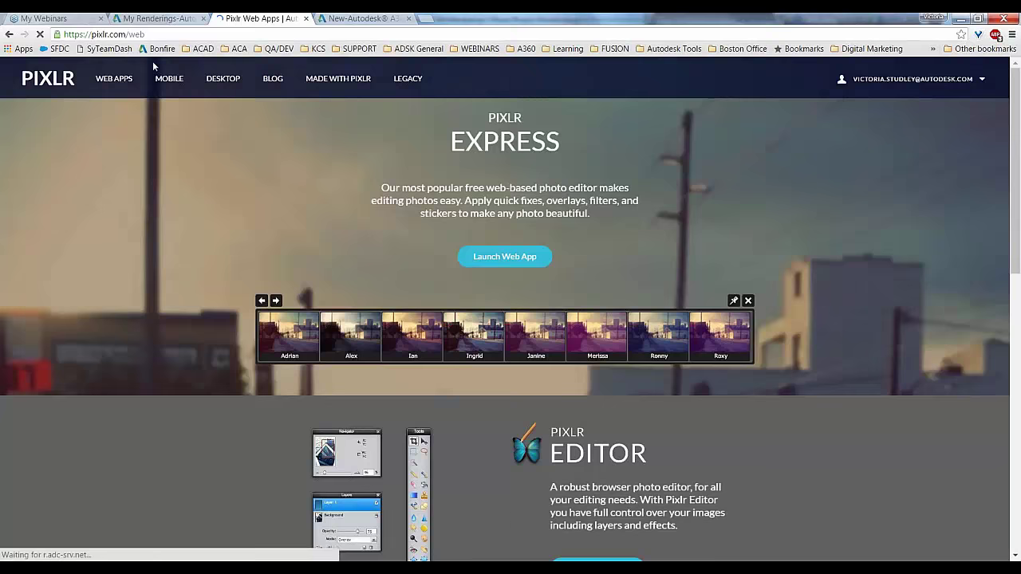
{"action": "left_click", "coordinate": [104, 35]}
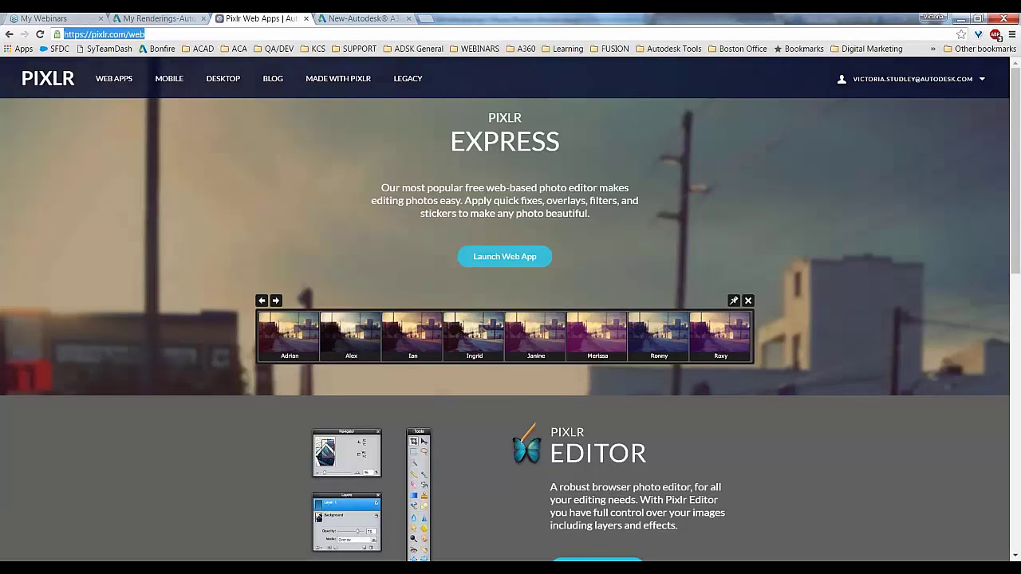
{"action": "left_click", "coordinate": [166, 38]}
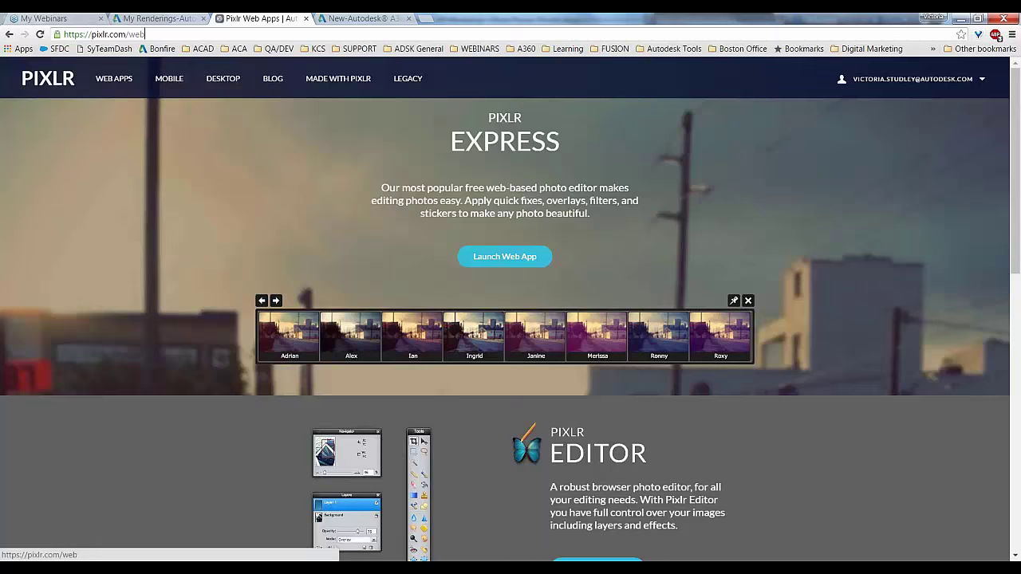
{"action": "scroll", "coordinate": [484, 355], "scroll_direction": "down", "scroll_amount": 2}
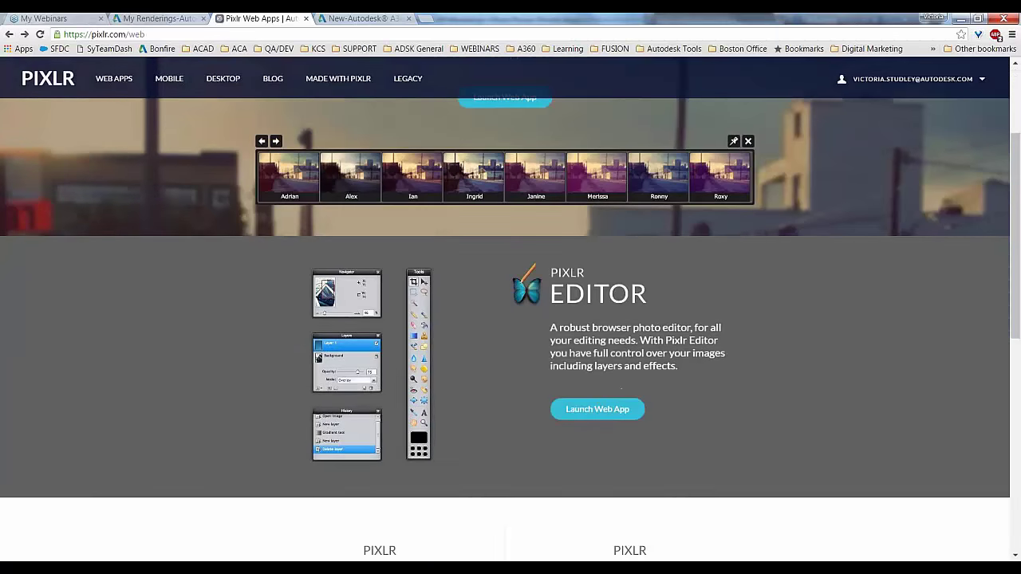
{"action": "left_click", "coordinate": [598, 408]}
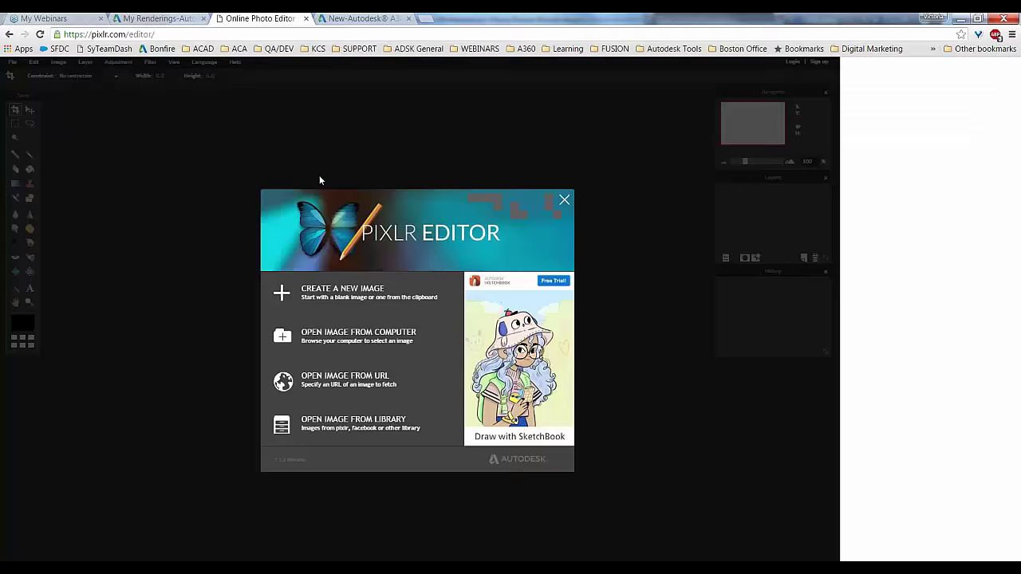
Dismiss the start screen and open the Top Detail - Final.png render from the Renders folder.
{"action": "left_click", "coordinate": [564, 199]}
{"action": "left_click", "coordinate": [13, 63]}
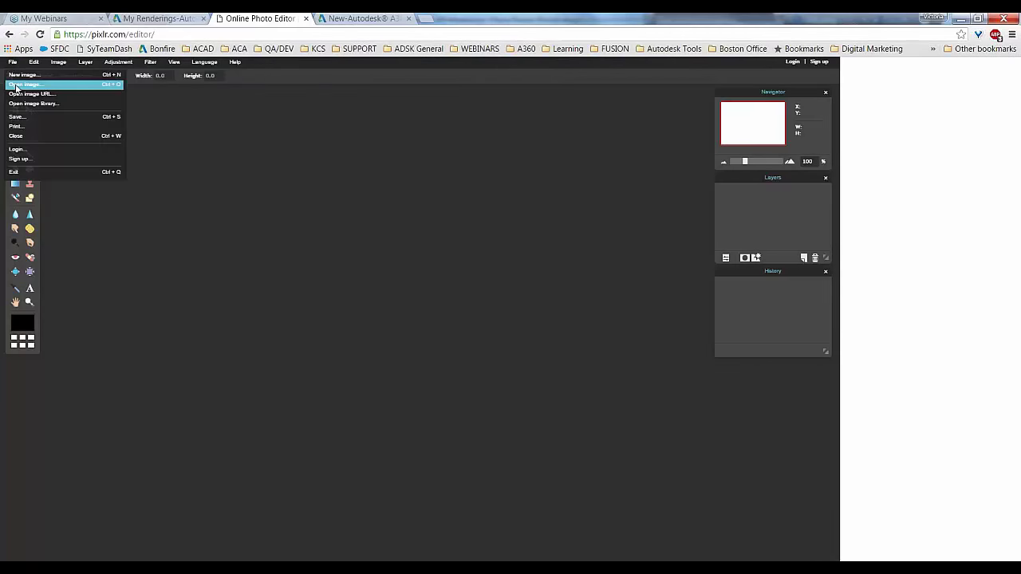
{"action": "left_click", "coordinate": [18, 85]}
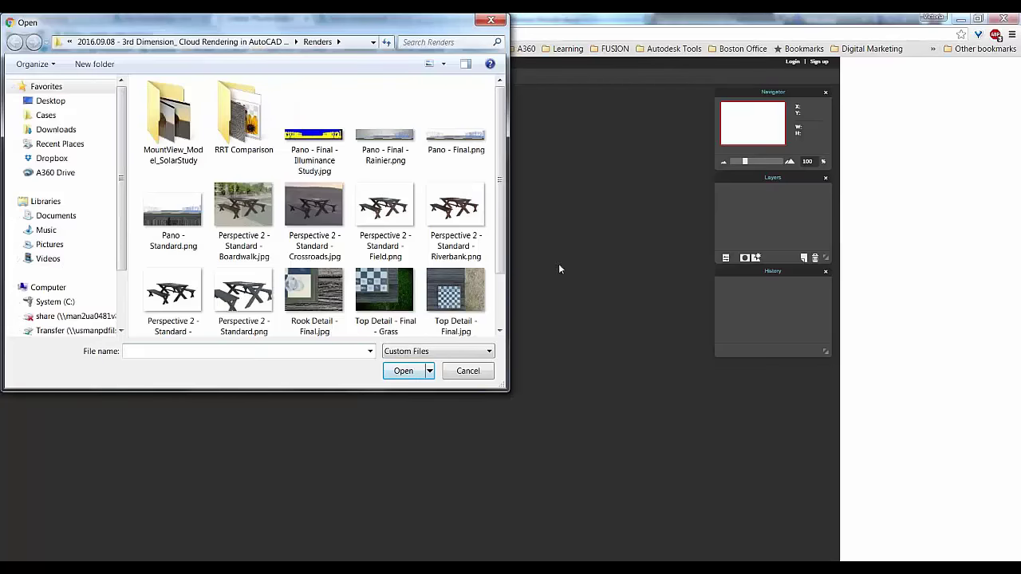
{"action": "scroll", "coordinate": [359, 239], "scroll_direction": "down", "scroll_amount": 3}
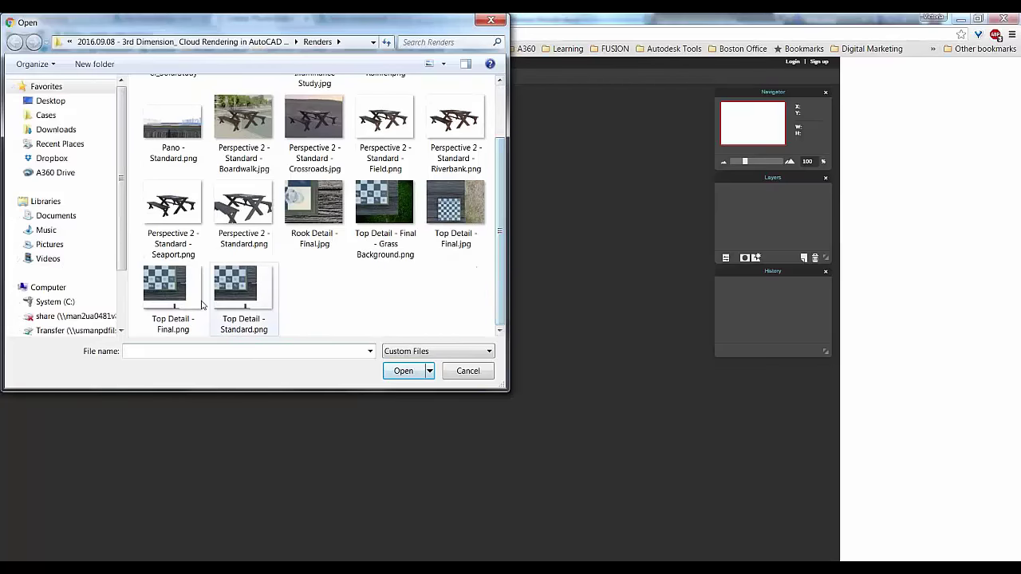
{"action": "left_click", "coordinate": [173, 287]}
{"action": "left_click", "coordinate": [399, 372]}
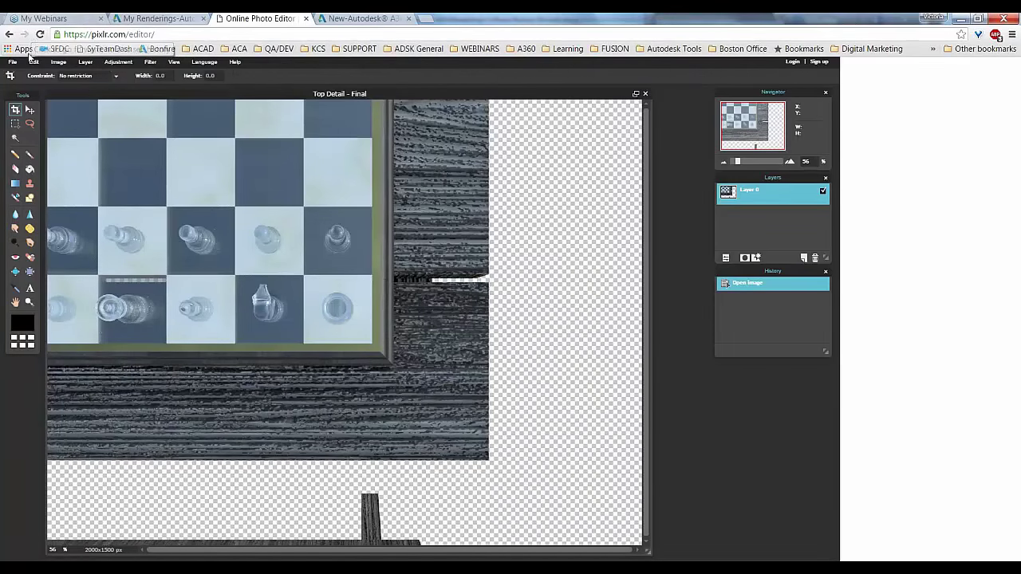
Open Grass_01.jpg from the Dataset's Materials folder and move its window aside from the Top Detail image.
{"action": "left_click", "coordinate": [13, 62]}
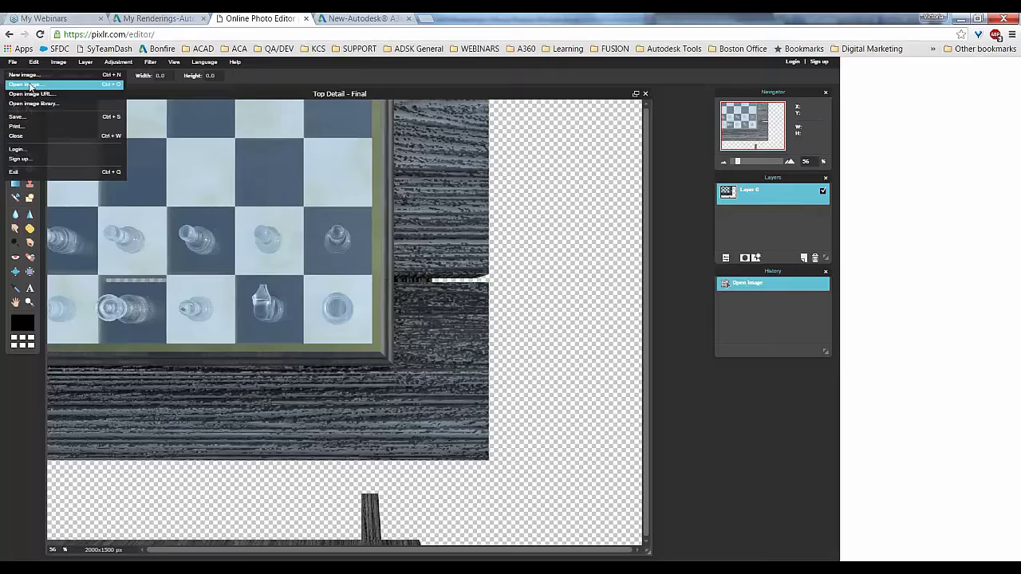
{"action": "left_click", "coordinate": [30, 85]}
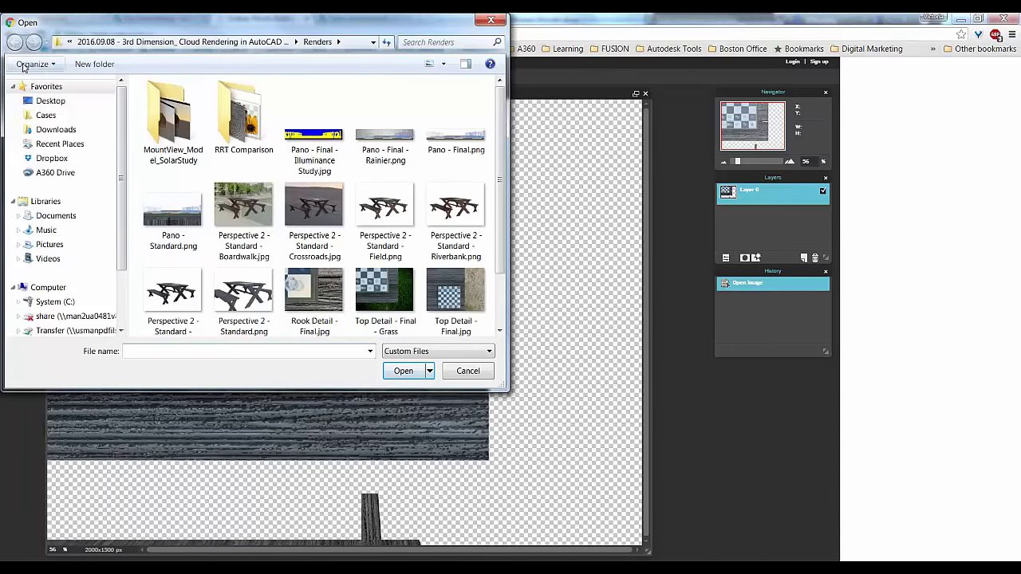
{"action": "left_click", "coordinate": [199, 41]}
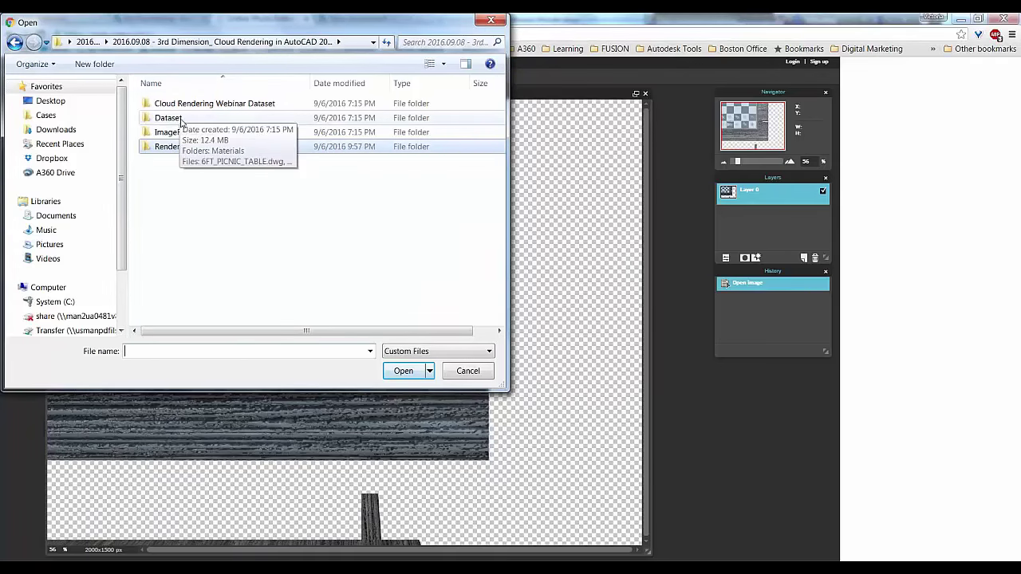
{"action": "double_click", "coordinate": [182, 120]}
{"action": "double_click", "coordinate": [177, 105]}
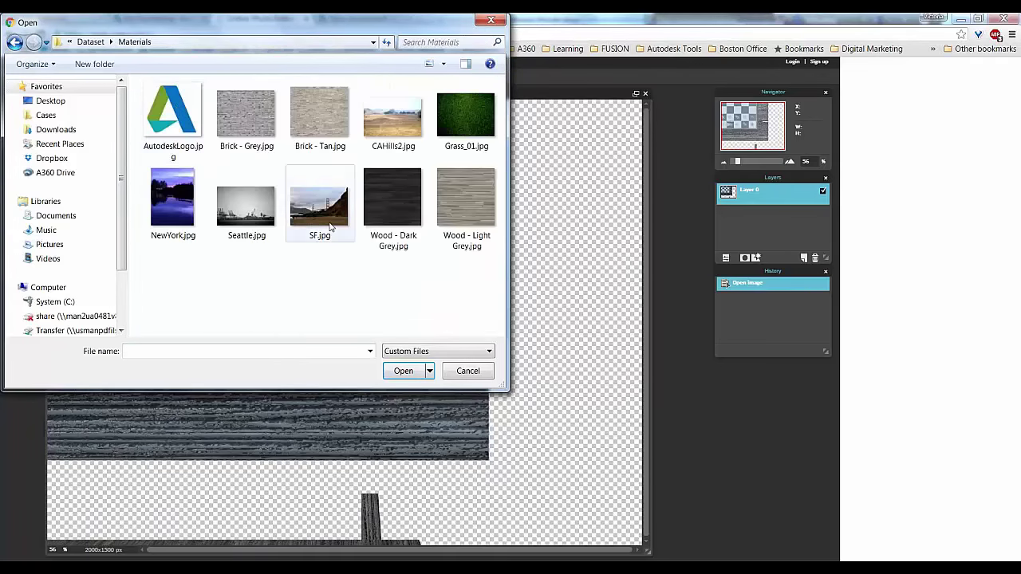
{"action": "left_click", "coordinate": [466, 116]}
{"action": "left_click", "coordinate": [419, 369]}
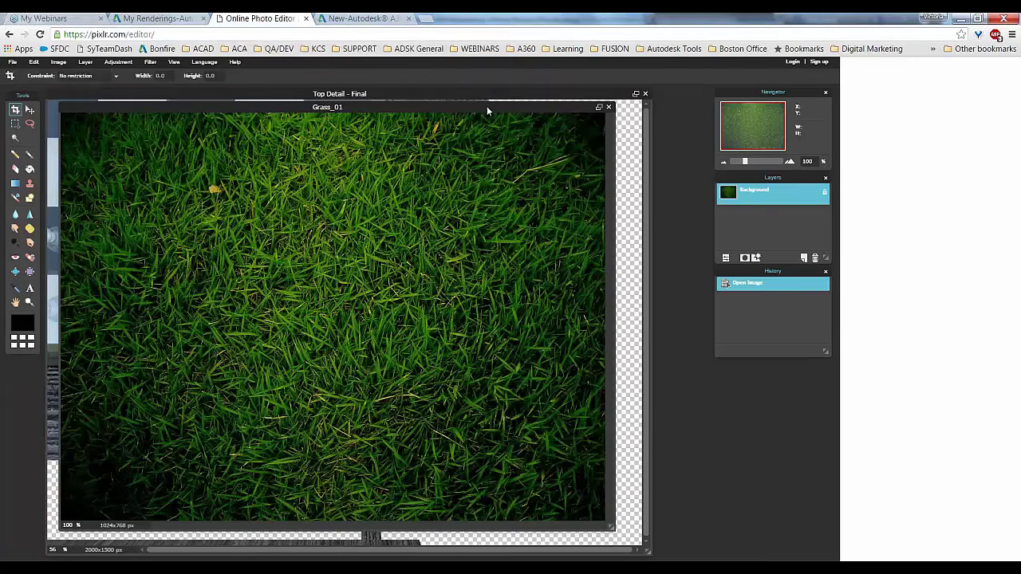
{"action": "left_click_drag", "start_coordinate": [487, 106], "coordinate": [682, 152]}
Check the image size of the Top Detail and grass images, leaving both unchanged.
{"action": "left_click", "coordinate": [498, 94]}
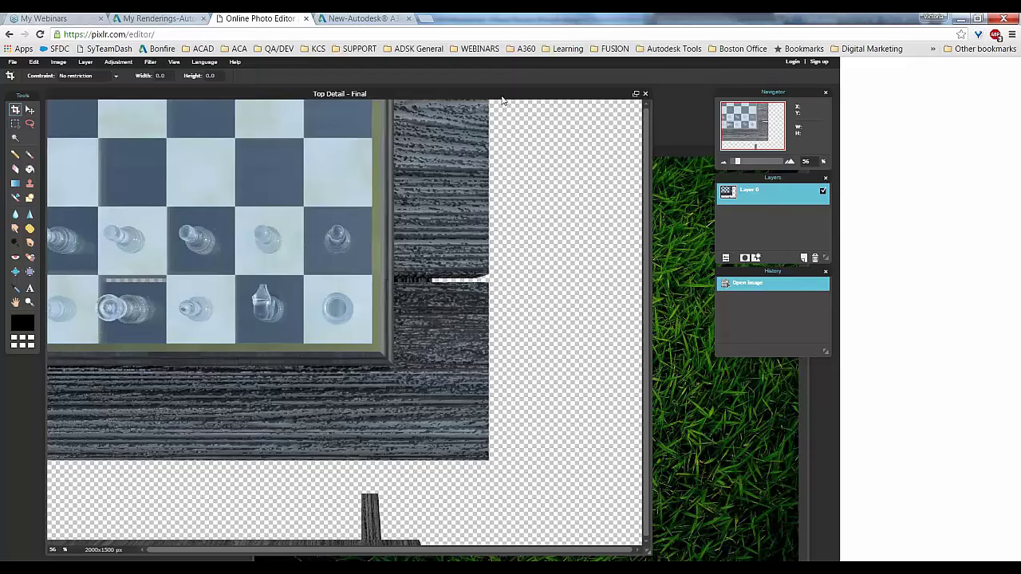
{"action": "left_click", "coordinate": [56, 64]}
{"action": "left_click", "coordinate": [77, 78]}
{"action": "left_click", "coordinate": [677, 152]}
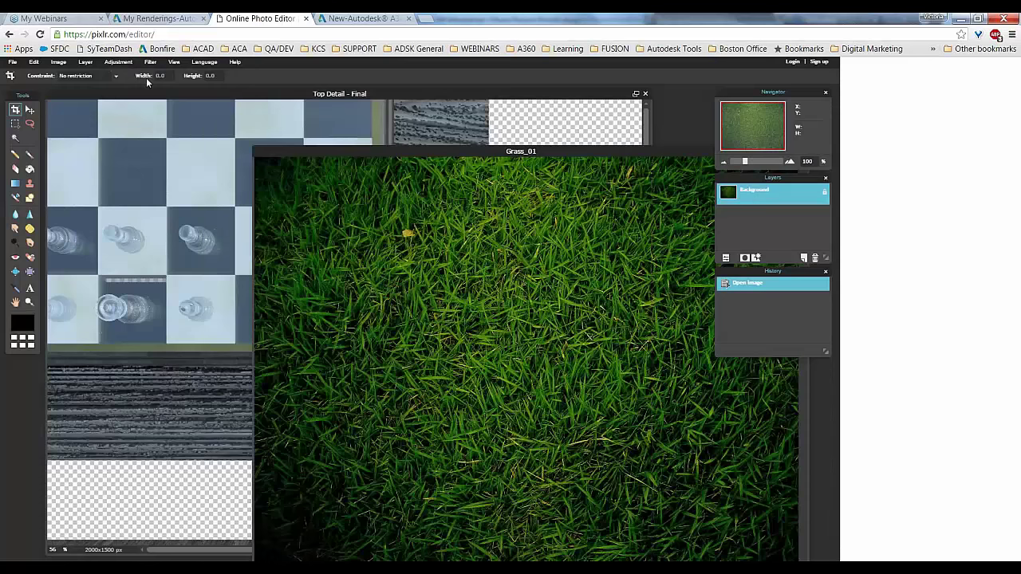
{"action": "left_click", "coordinate": [58, 61]}
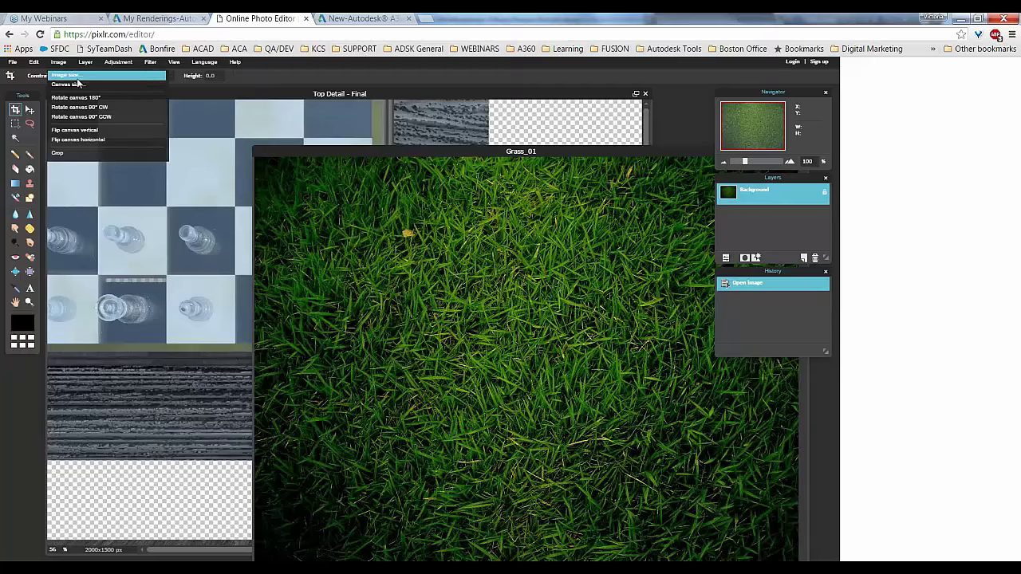
{"action": "left_click", "coordinate": [72, 74]}
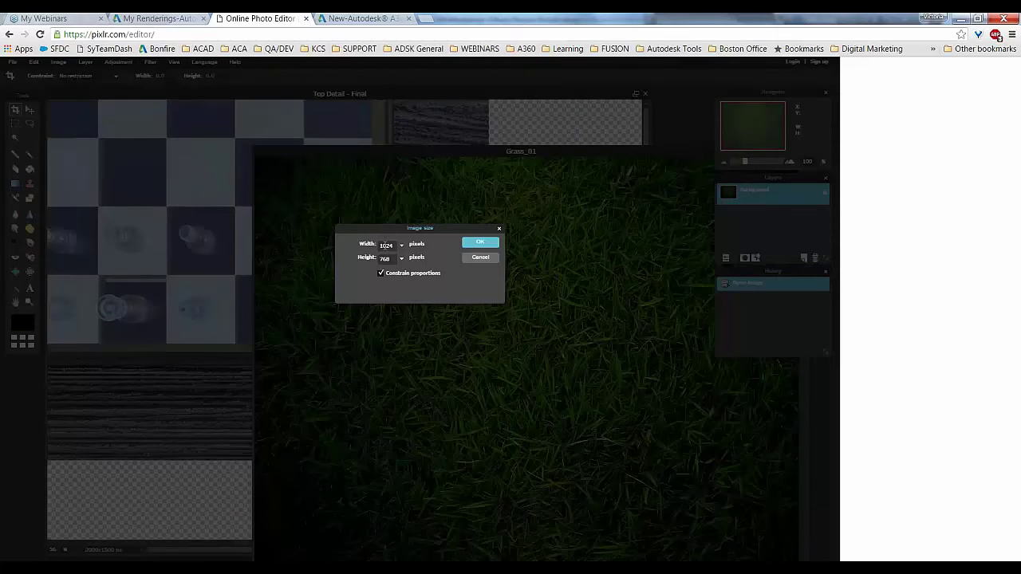
{"action": "left_click", "coordinate": [497, 229]}
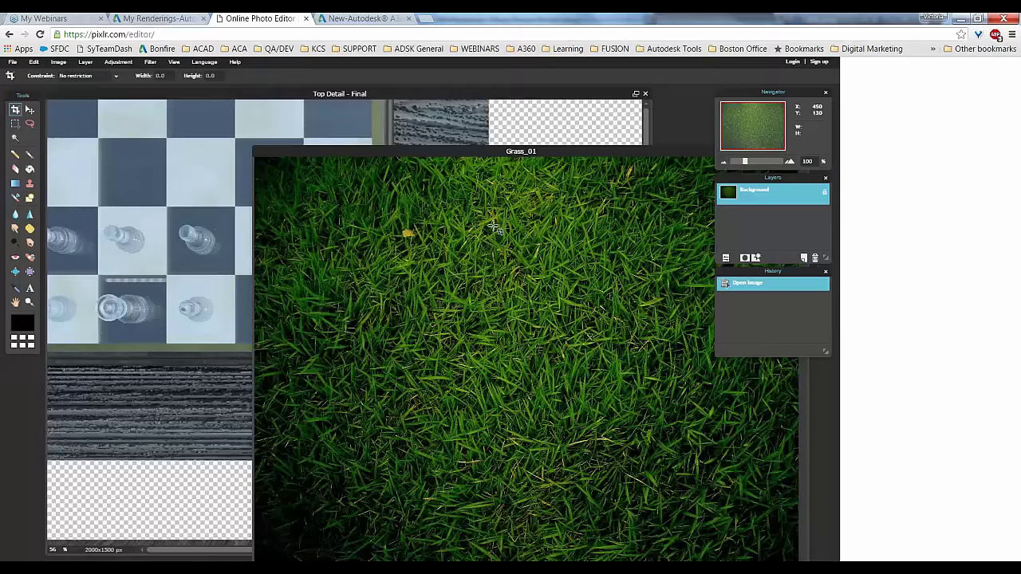
Resize the Top Detail - Final image to a width of 1000 pixels with constrained proportions.
{"action": "left_click", "coordinate": [231, 160]}
{"action": "left_click", "coordinate": [34, 61]}
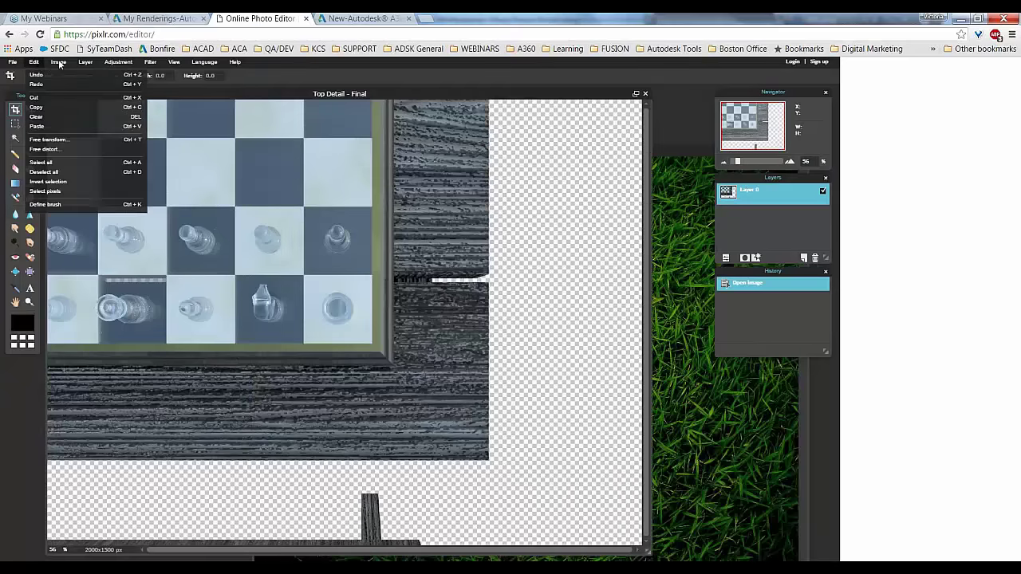
{"action": "left_click", "coordinate": [68, 74]}
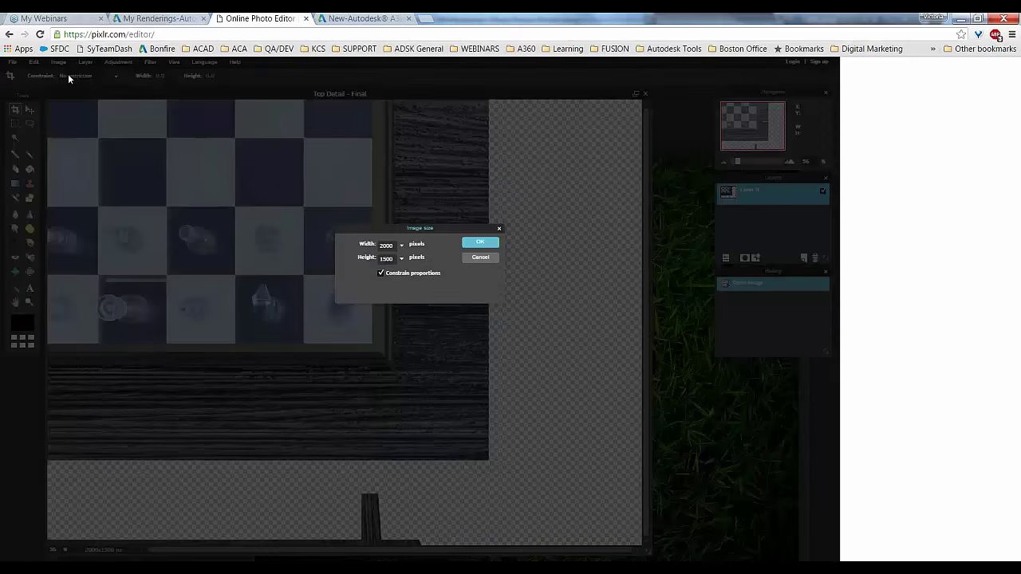
{"action": "double_click", "coordinate": [386, 245]}
{"action": "type", "text": "1000"}
{"action": "left_click", "coordinate": [466, 243]}
Copy the entire Grass_01 image and paste it into the Top Detail - Final image as a new layer.
{"action": "left_click", "coordinate": [670, 148]}
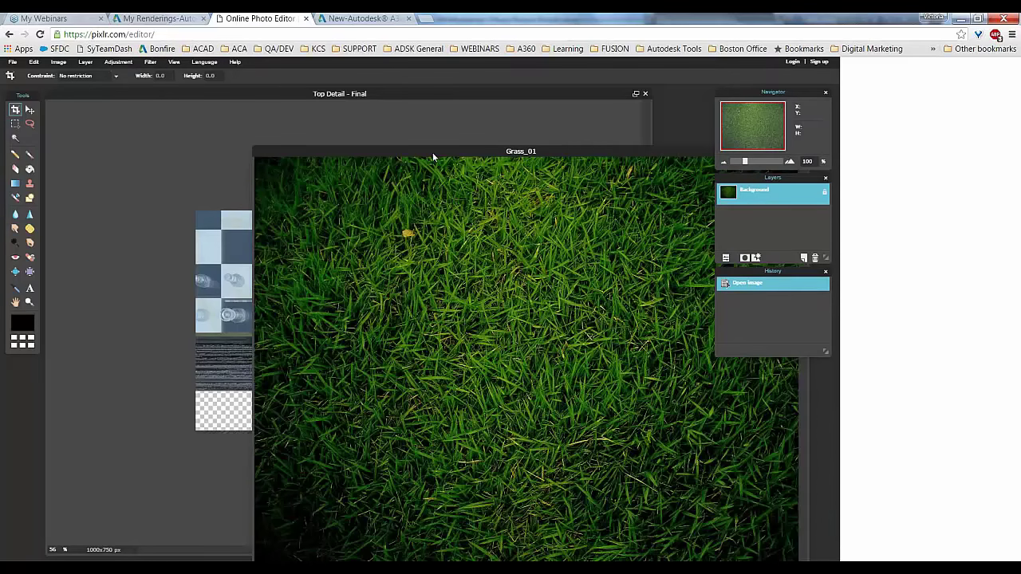
{"action": "key", "text": "ctrl+a"}
{"action": "key", "text": "ctrl+c"}
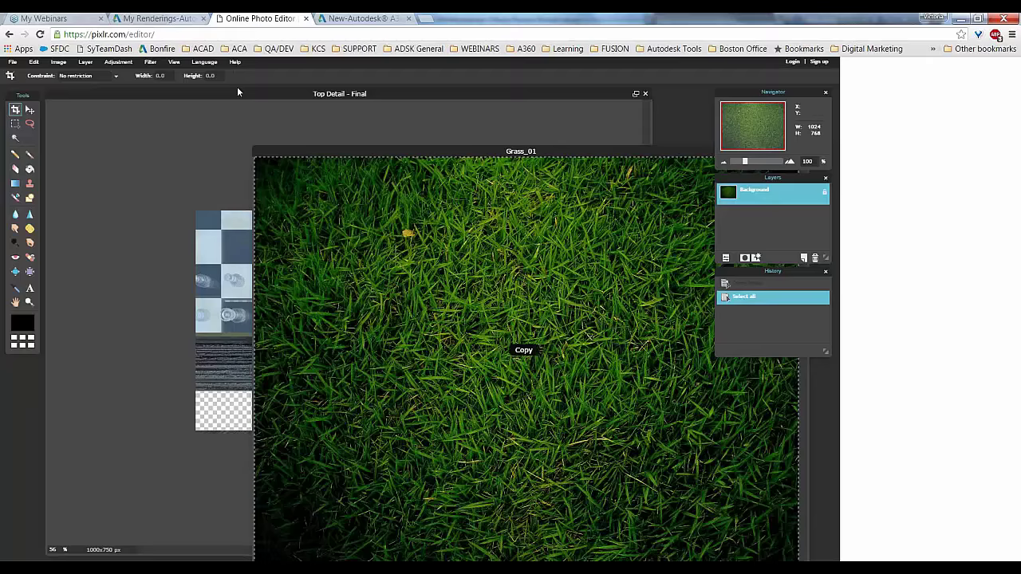
{"action": "left_click", "coordinate": [238, 90]}
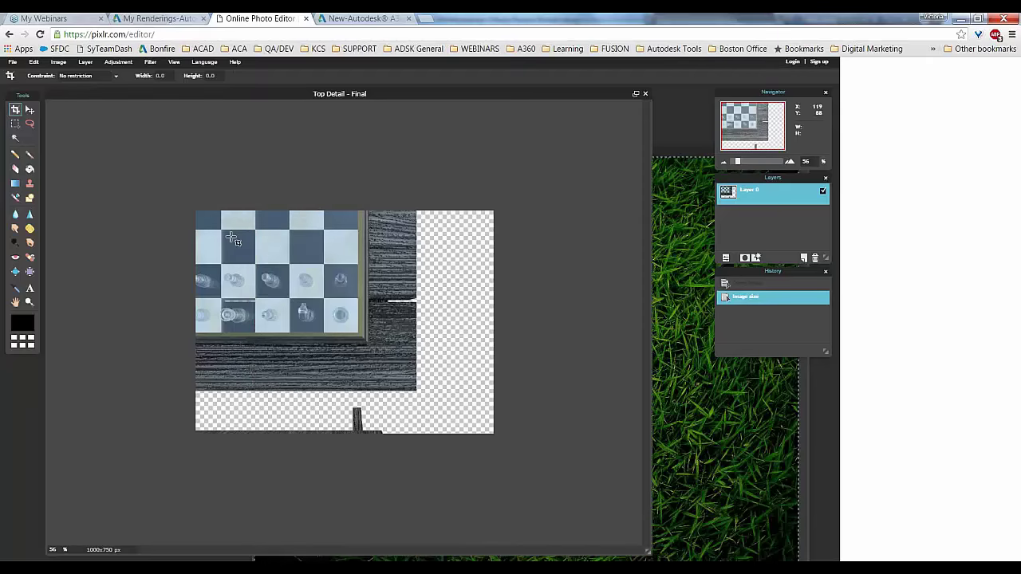
{"action": "key", "text": "ctrl+v"}
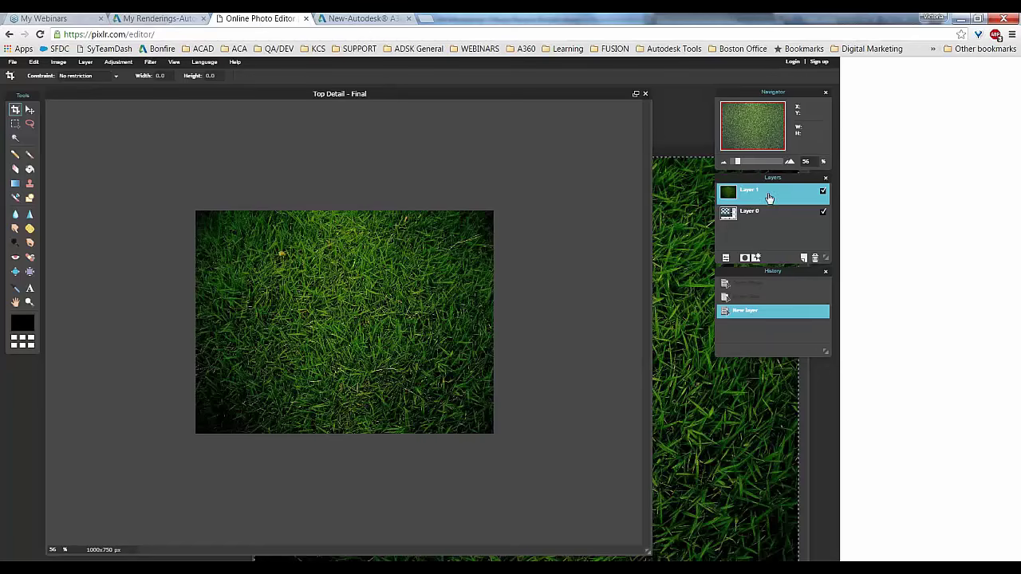
Move the grass layer beneath the table render layer and inspect the composite up close.
{"action": "left_click_drag", "start_coordinate": [768, 194], "coordinate": [768, 238]}
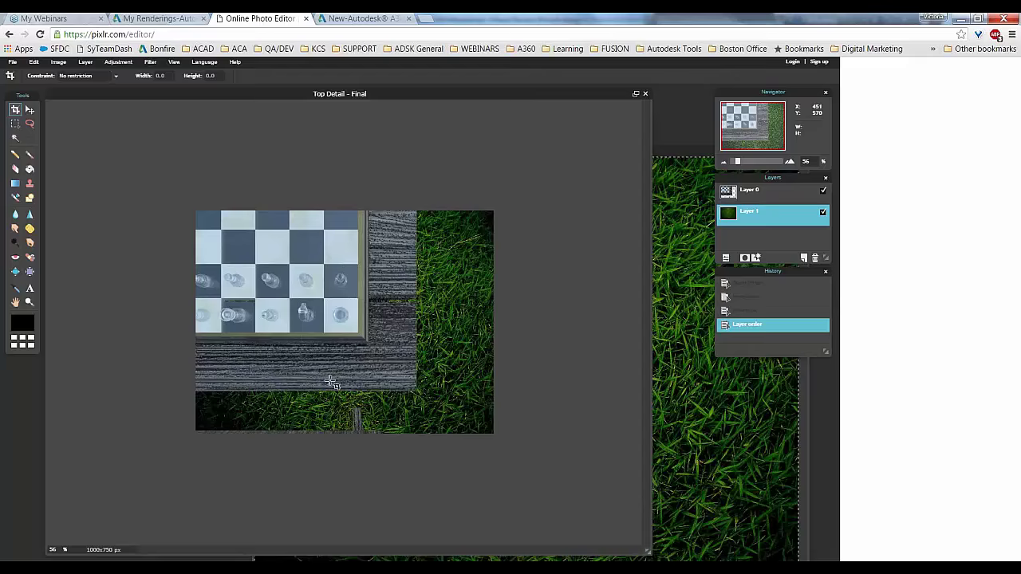
{"action": "scroll", "coordinate": [327, 375], "scroll_direction": "down", "scroll_amount": 1}
{"action": "scroll", "coordinate": [325, 366], "scroll_direction": "up", "scroll_amount": 2}
{"action": "scroll", "coordinate": [259, 378], "scroll_direction": "up", "scroll_amount": 3}
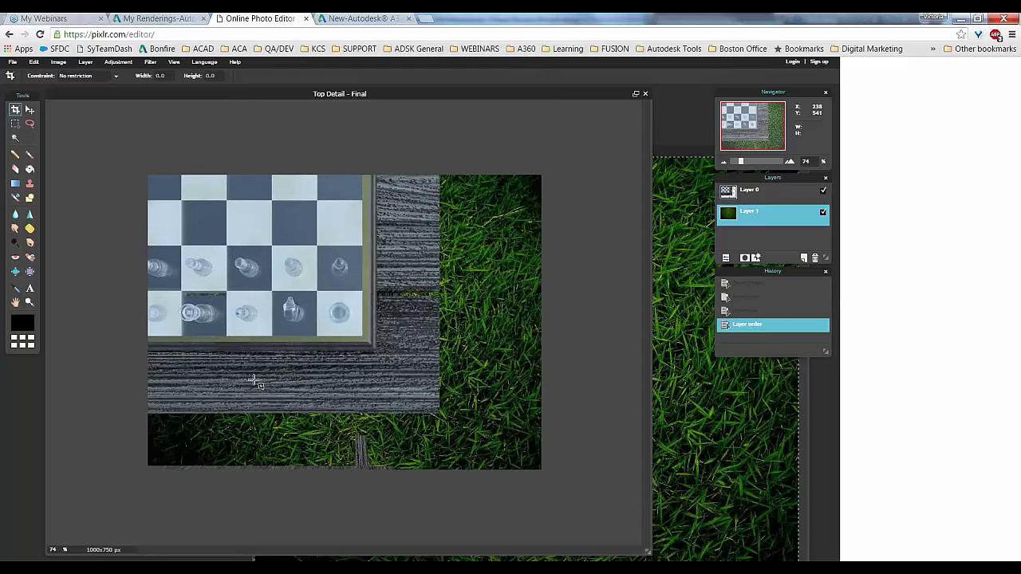
{"action": "scroll", "coordinate": [255, 382], "scroll_direction": "up", "scroll_amount": 1}
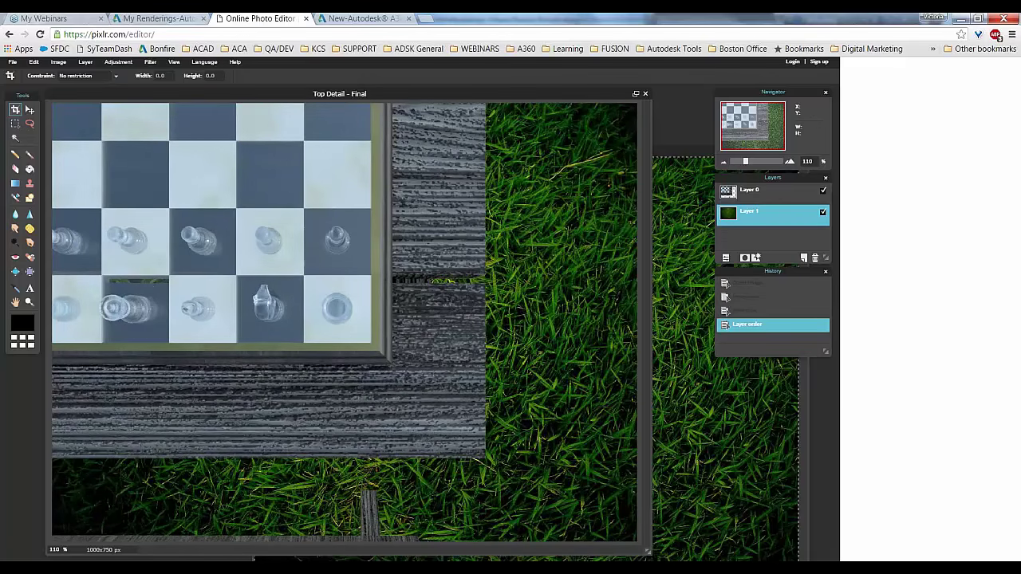
Add a new layer between the render and grass layers, and brush the board's dark blue-grey behind the gap in the chessboard.
{"action": "left_click", "coordinate": [804, 258]}
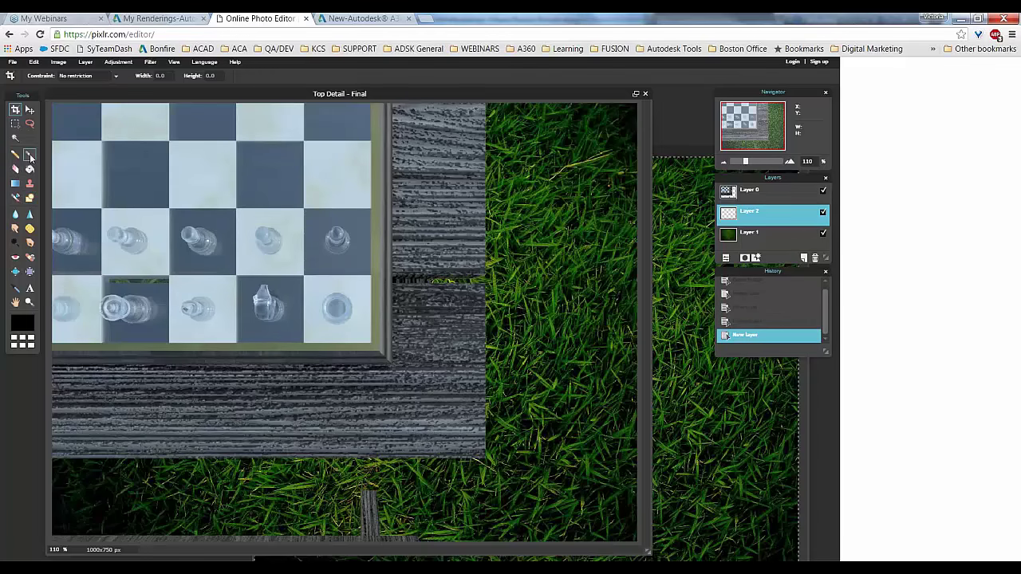
{"action": "left_click", "coordinate": [30, 155]}
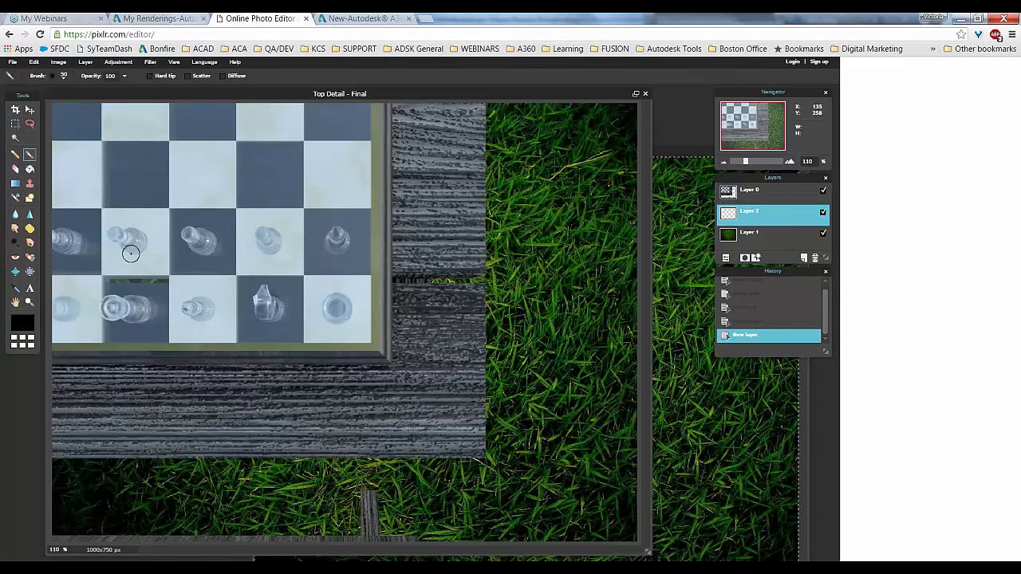
{"action": "left_click", "coordinate": [159, 283]}
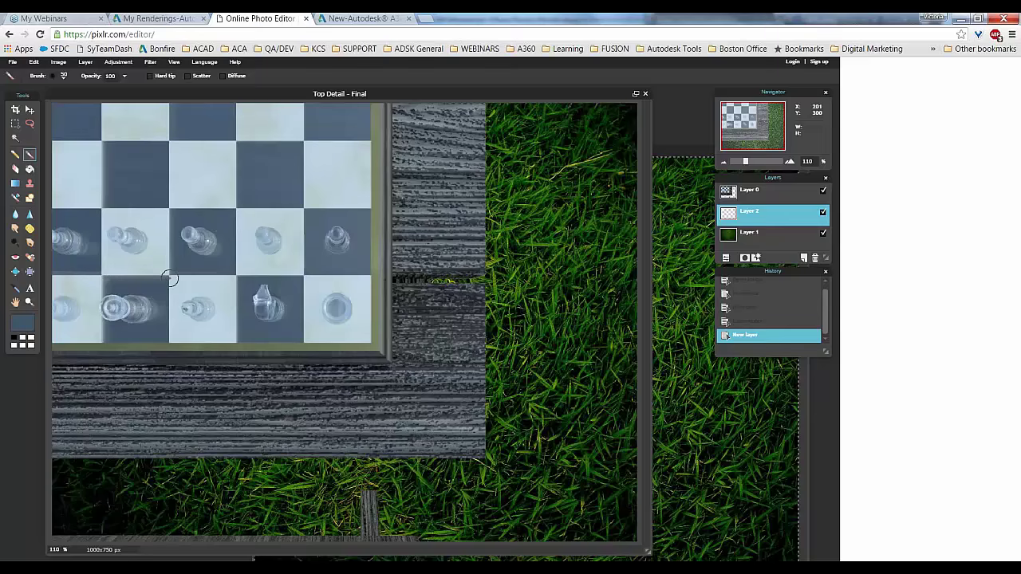
{"action": "left_click", "coordinate": [93, 285]}
{"action": "scroll", "coordinate": [262, 289], "scroll_direction": "down", "scroll_amount": 2}
{"action": "scroll", "coordinate": [262, 281], "scroll_direction": "down", "scroll_amount": 1}
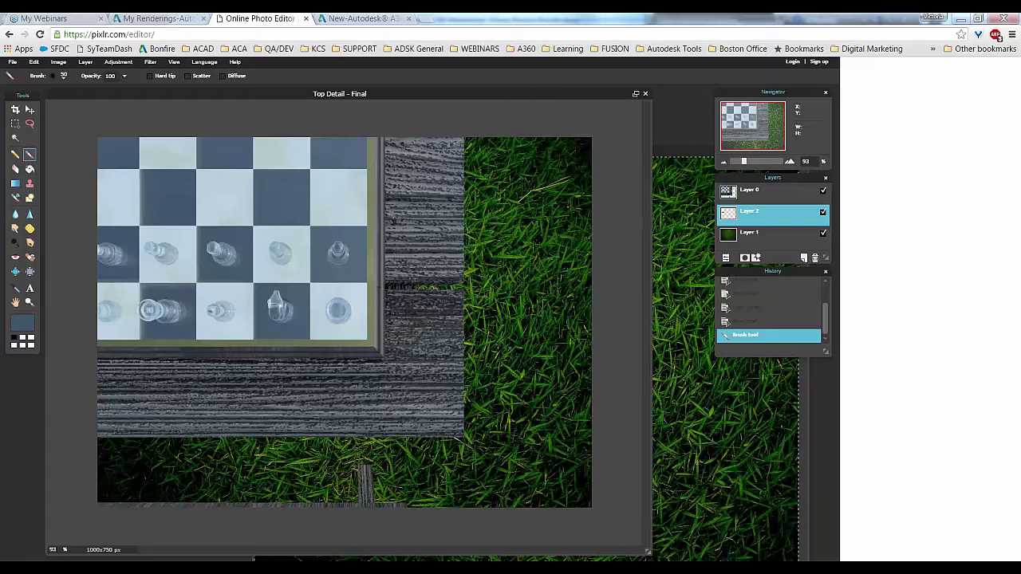
Switch to the PowerPoint slide show and display the Additional Resources slide.
{"action": "key", "text": "alt+Tab"}
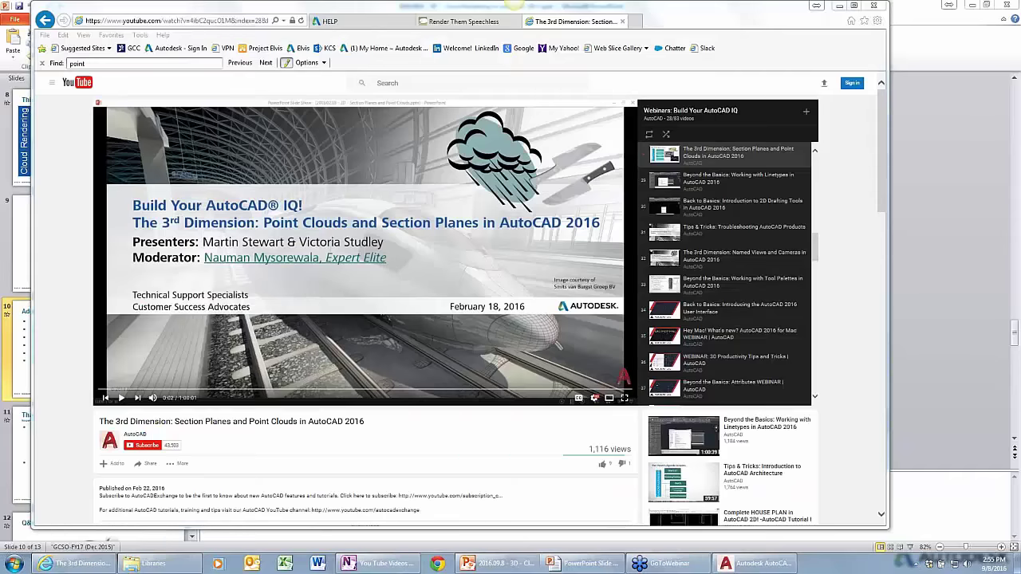
{"action": "left_click", "coordinate": [756, 564]}
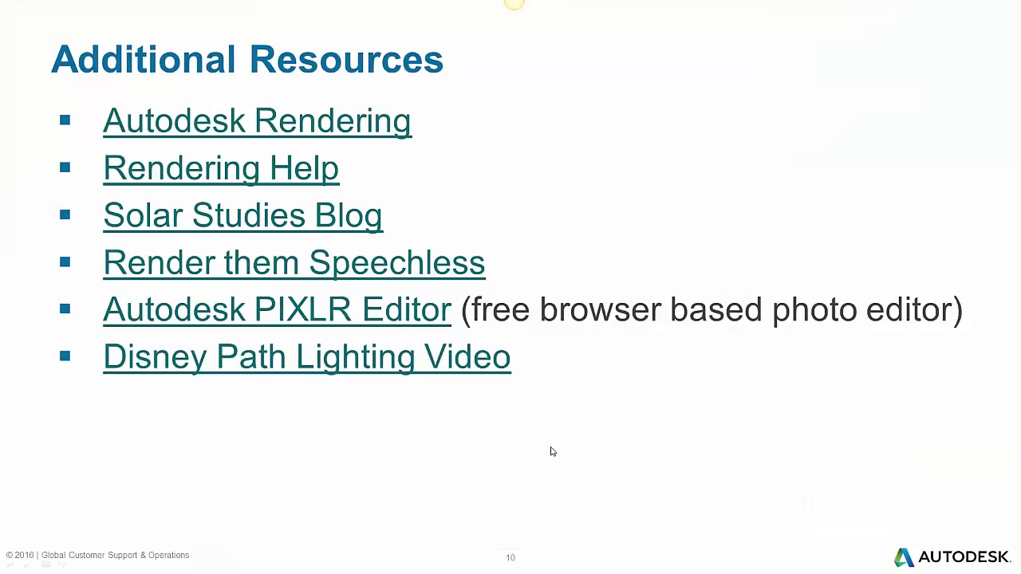
{"action": "left_click", "coordinate": [550, 451]}
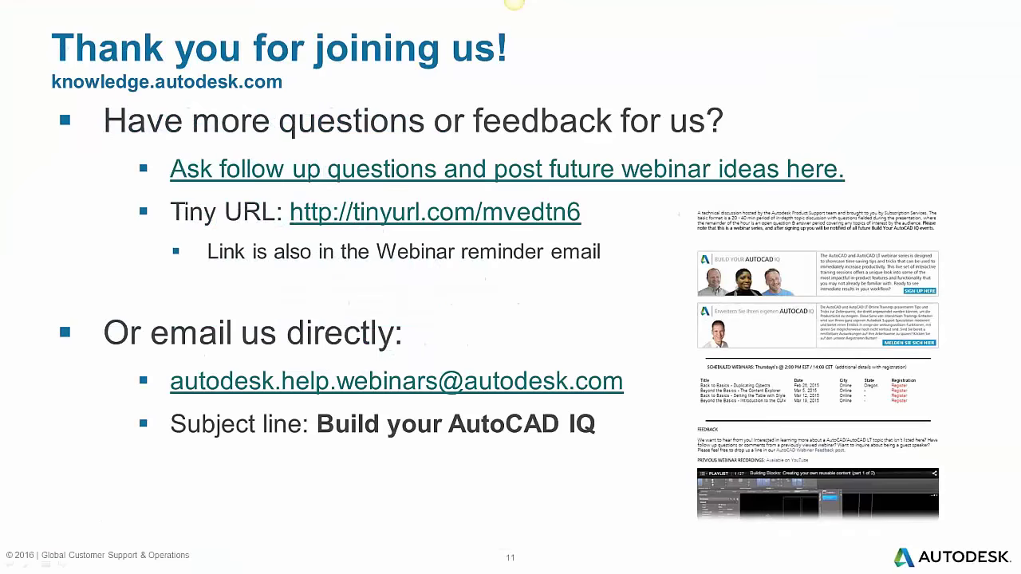
{"action": "key", "text": "Left"}
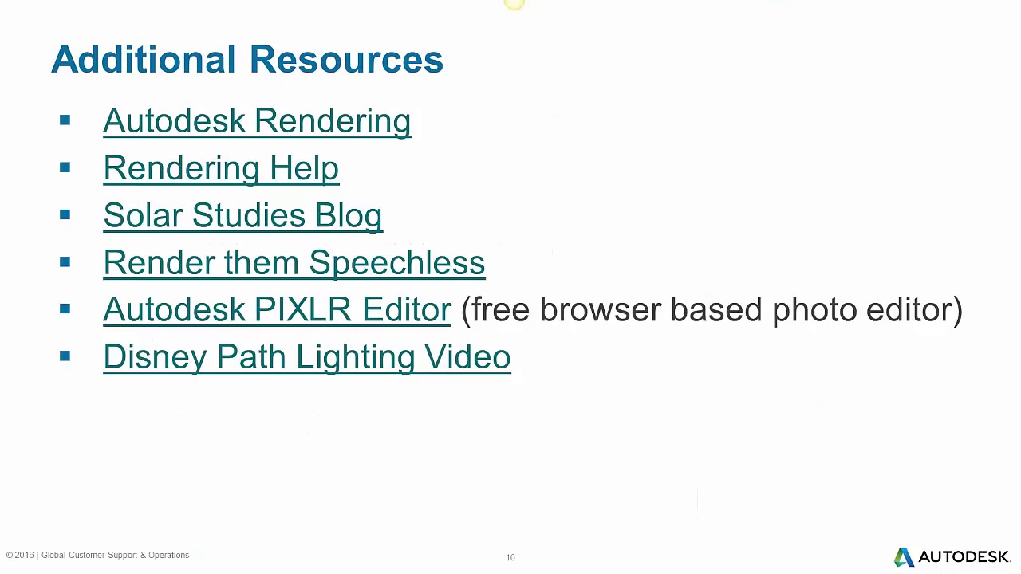
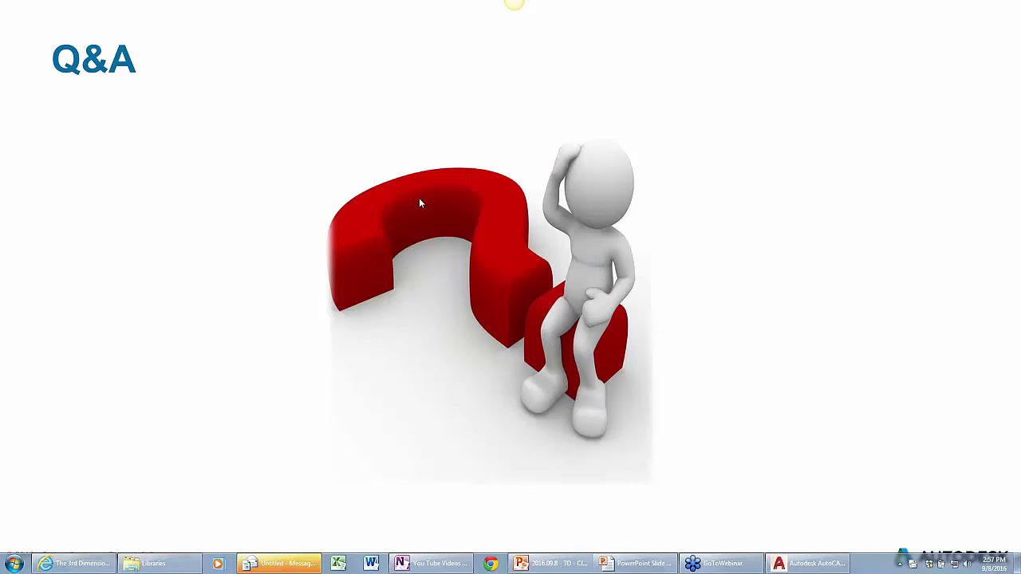
Switch to the A360 My Renderings gallery in the browser and open the exposure adjustment for the Top Detail rendering.
{"action": "key", "text": "alt+Tab"}
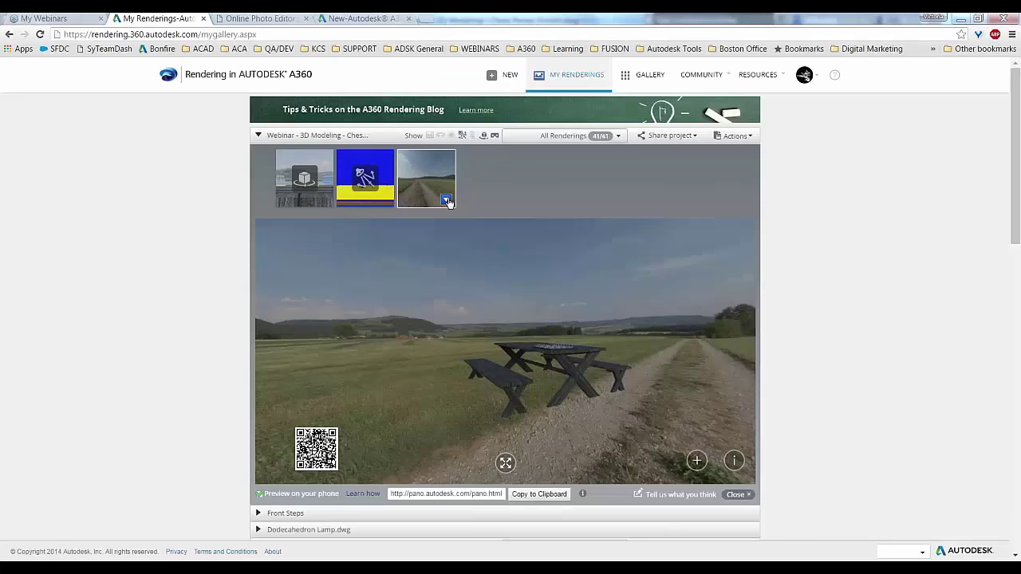
{"action": "left_click", "coordinate": [448, 202]}
{"action": "left_click", "coordinate": [324, 200]}
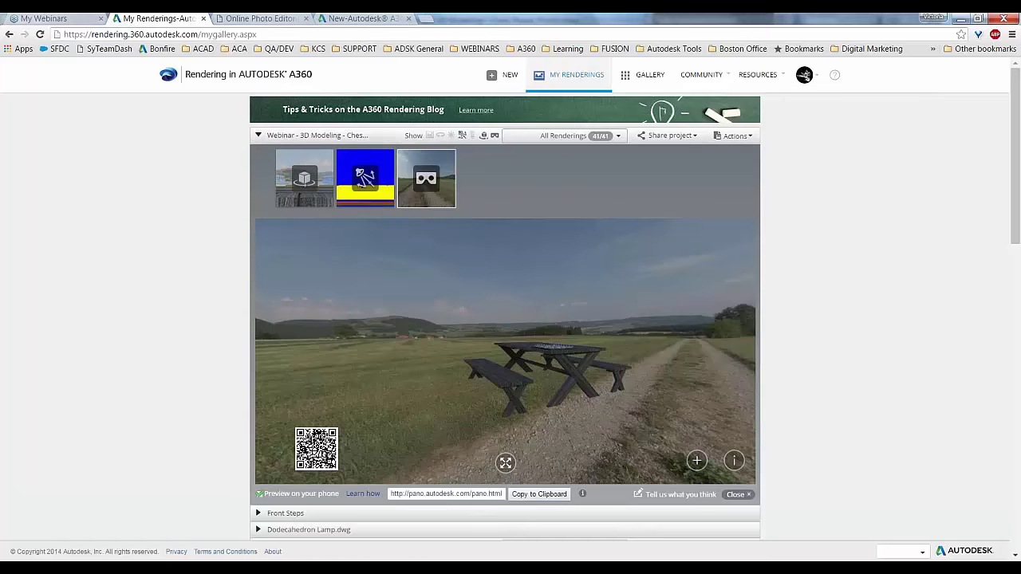
{"action": "left_click", "coordinate": [250, 238]}
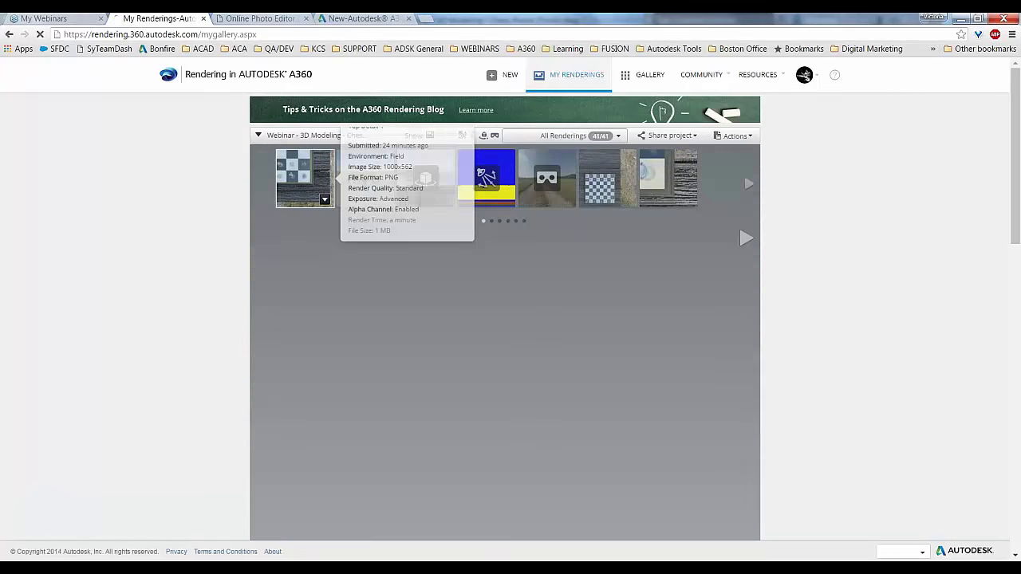
{"action": "left_click", "coordinate": [324, 200]}
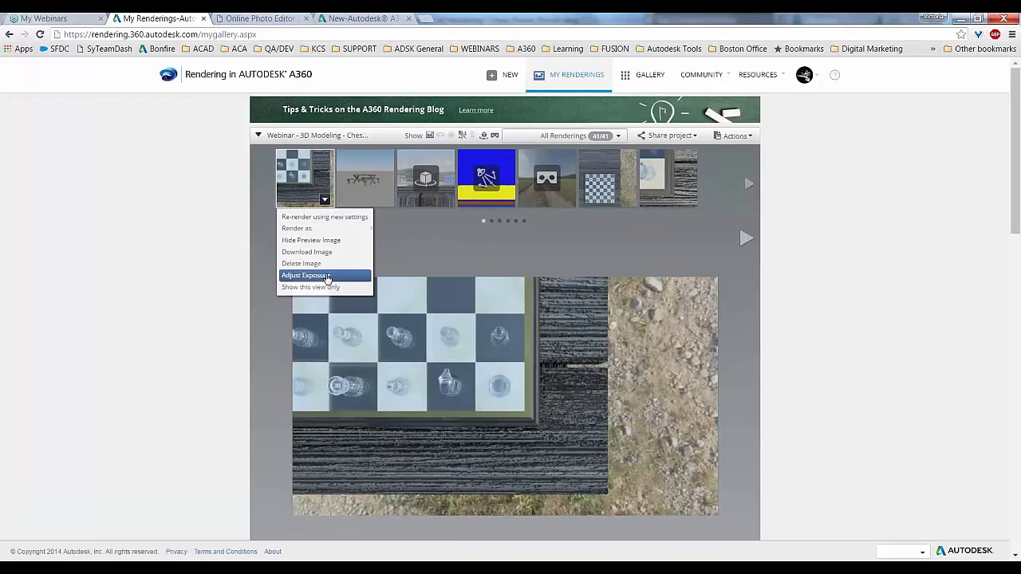
{"action": "left_click", "coordinate": [328, 276]}
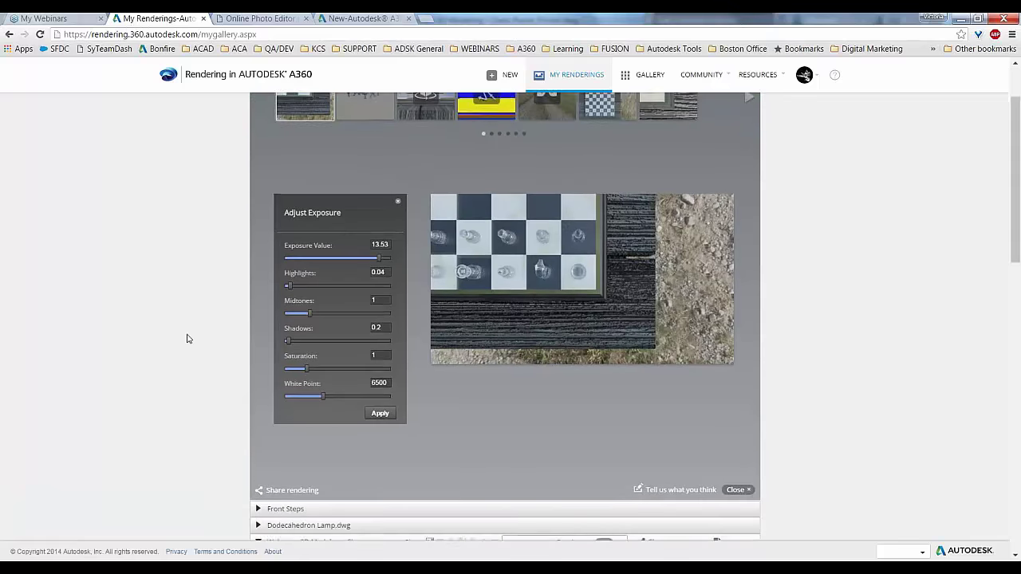
Adjust the exposure value, set highlights 0.15, midtones 0.52, shadows 0.27, saturation 0.28 and white point 9265, and apply the changes.
{"action": "scroll", "coordinate": [186, 339], "scroll_direction": "up", "scroll_amount": 1}
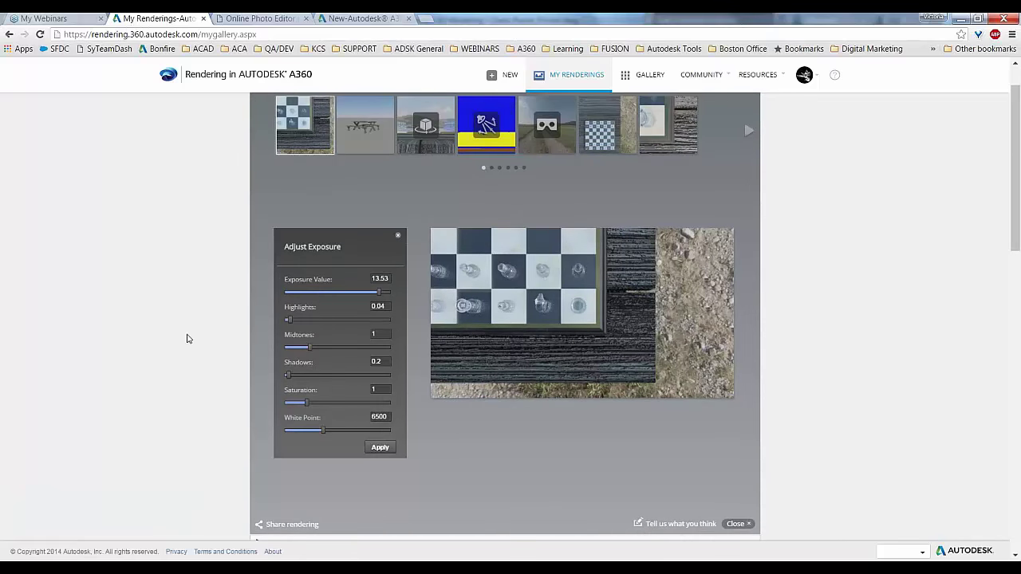
{"action": "mouse_move", "coordinate": [379, 292]}
{"action": "left_mouse_down"}
{"action": "mouse_move", "coordinate": [365, 296]}
{"action": "mouse_move", "coordinate": [385, 299]}
{"action": "left_mouse_up"}
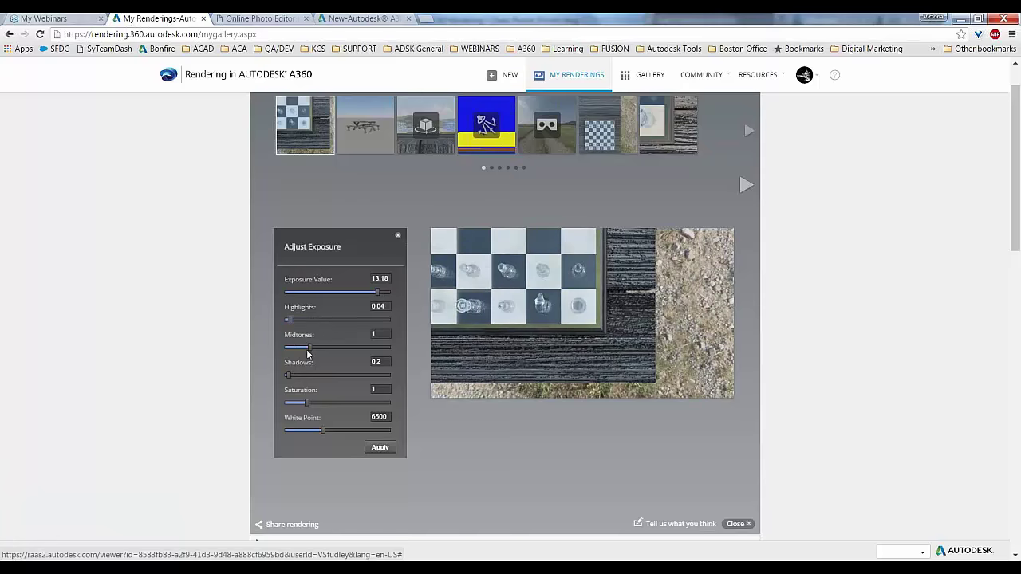
{"action": "left_click_drag", "start_coordinate": [311, 349], "coordinate": [344, 428]}
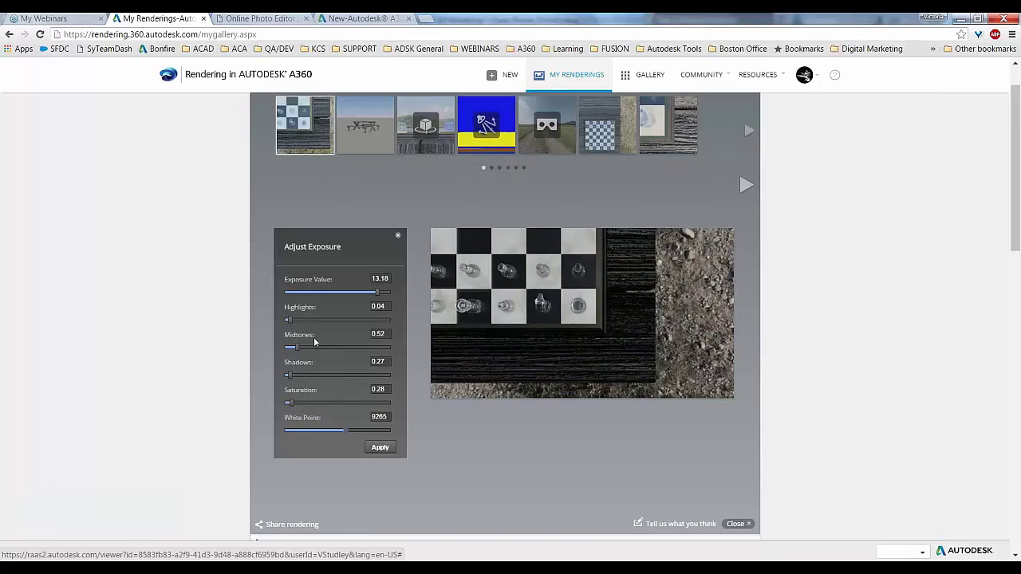
{"action": "left_click_drag", "start_coordinate": [288, 320], "coordinate": [302, 323]}
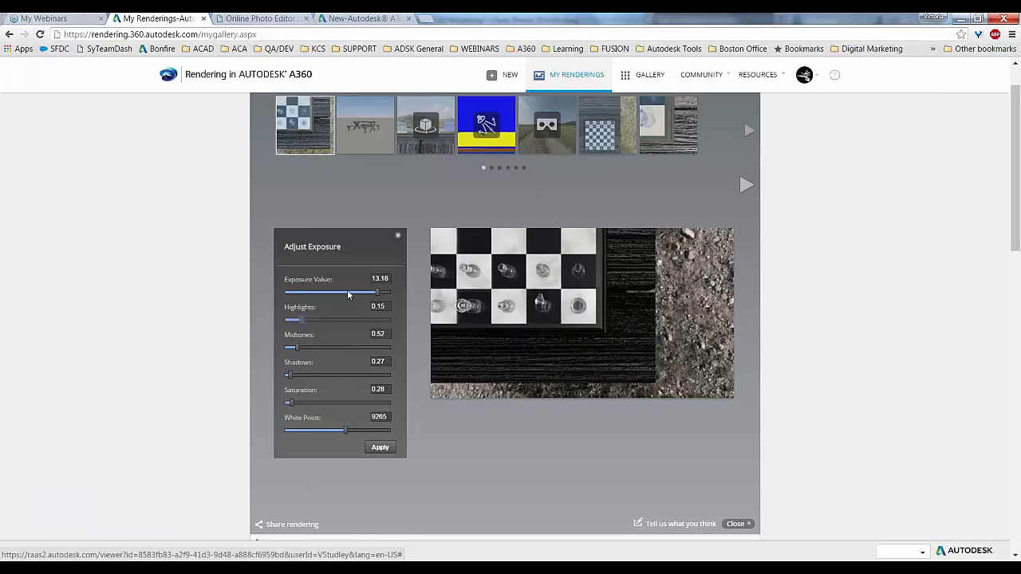
{"action": "mouse_move", "coordinate": [374, 294]}
{"action": "left_mouse_down"}
{"action": "mouse_move", "coordinate": [354, 295]}
{"action": "mouse_move", "coordinate": [375, 293]}
{"action": "left_mouse_up"}
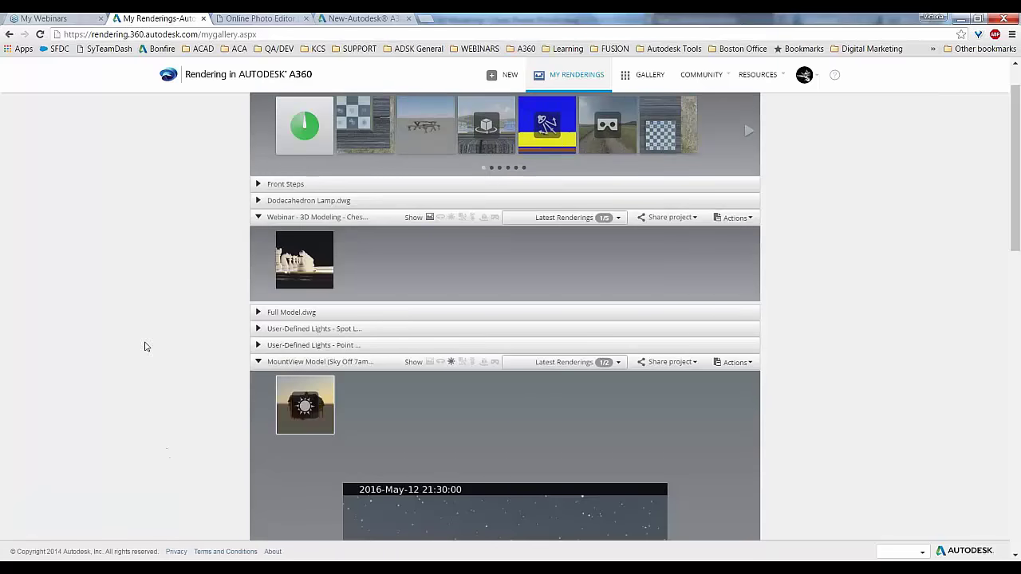
Filter the first Webinar - 3D Modeling chess project in the gallery to show only its Latest Renderings.
{"action": "scroll", "coordinate": [228, 165], "scroll_direction": "up", "scroll_amount": 1}
{"action": "mouse_move", "coordinate": [292, 165]}
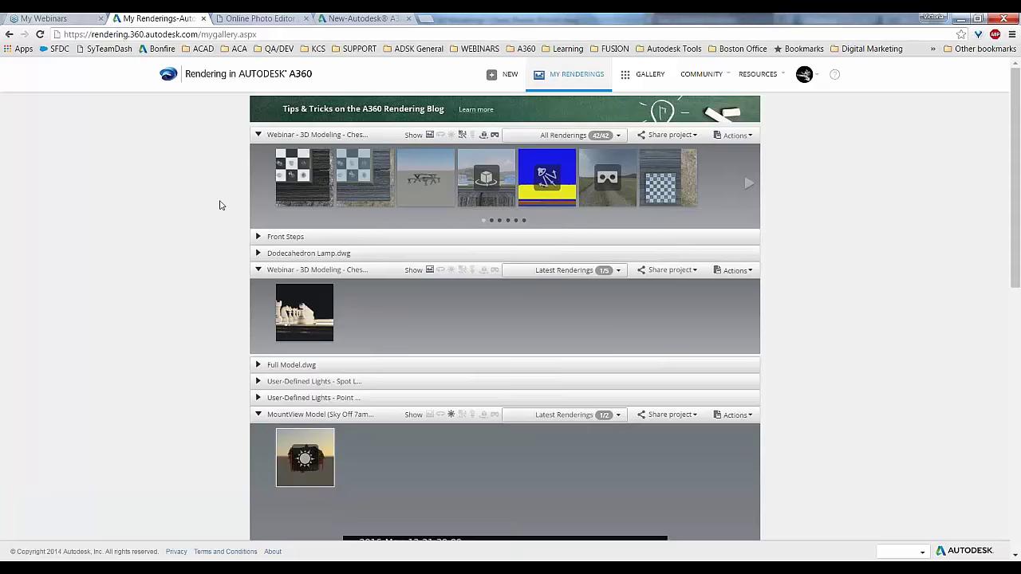
{"action": "left_click", "coordinate": [596, 136]}
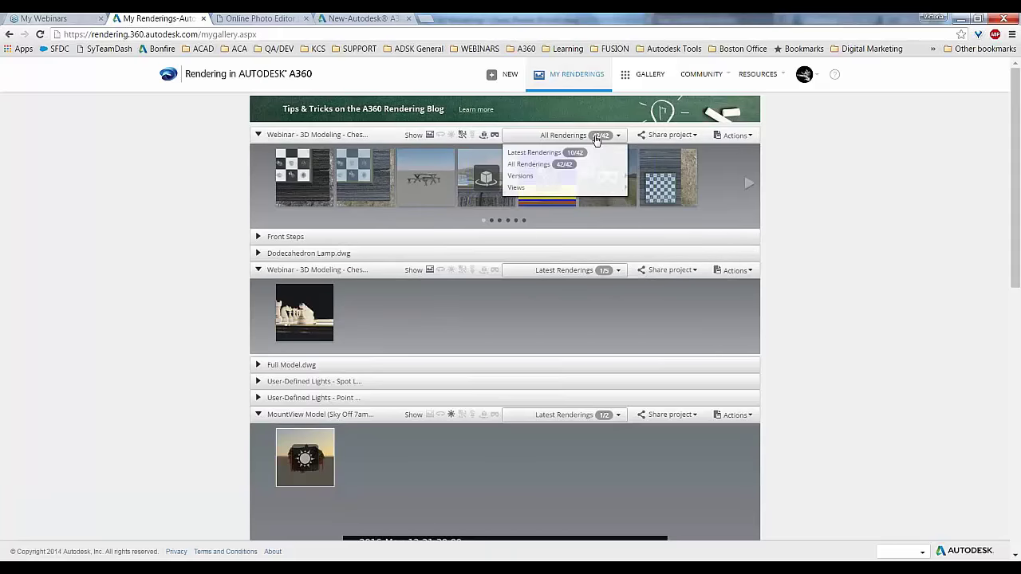
{"action": "left_click", "coordinate": [539, 153]}
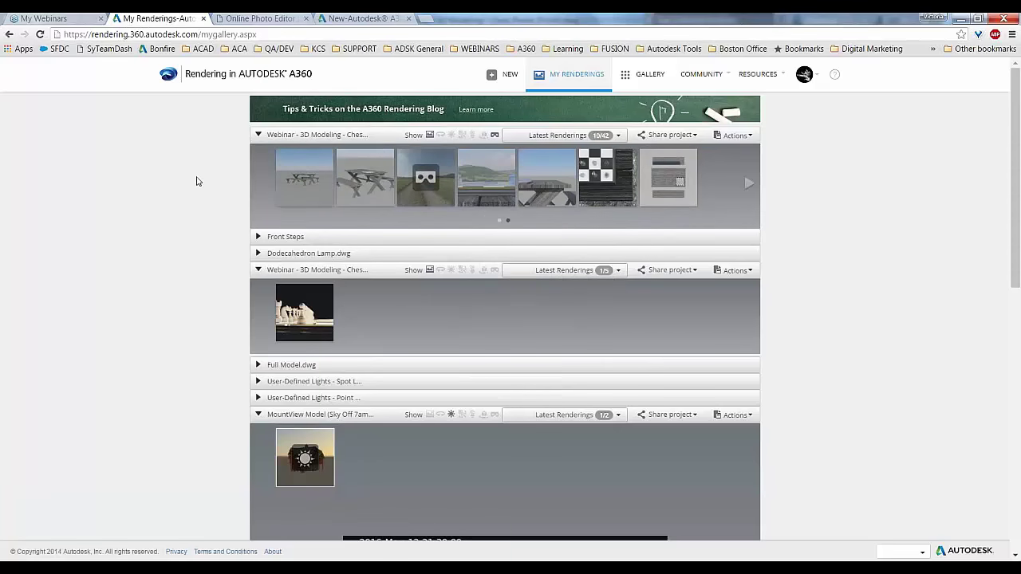